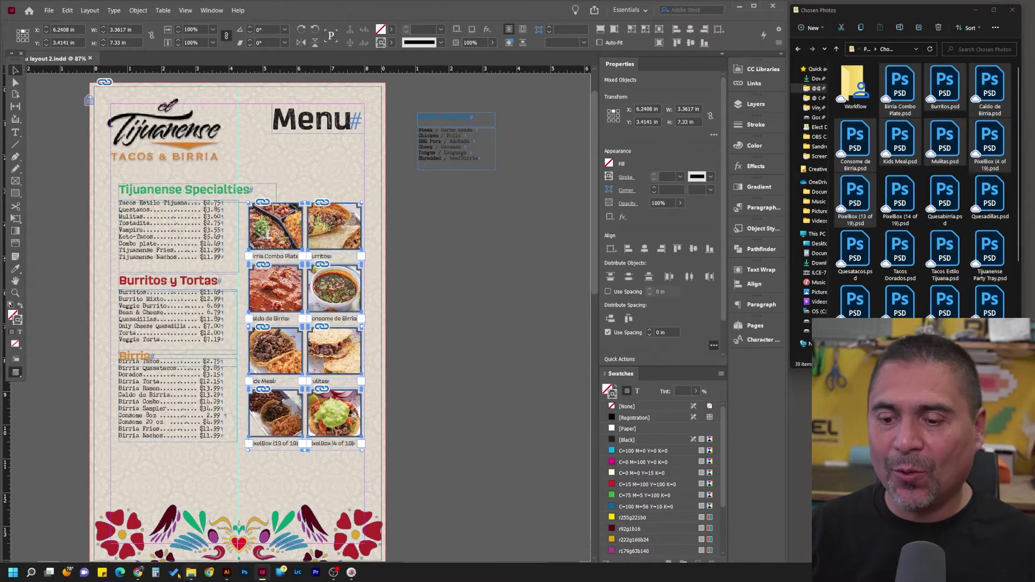
# - Play the spoken pronunciations of "cuadrícula" and "grid" in Google Translate, and return to the menu layout
pyautogui.click(138, 573)
pyautogui.click(423, 281)
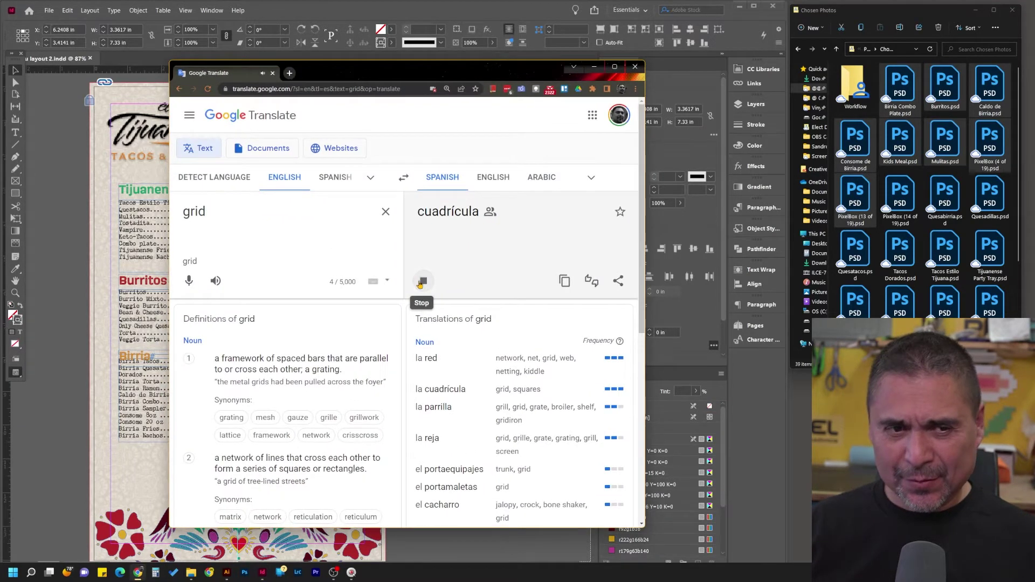
pyautogui.click(216, 281)
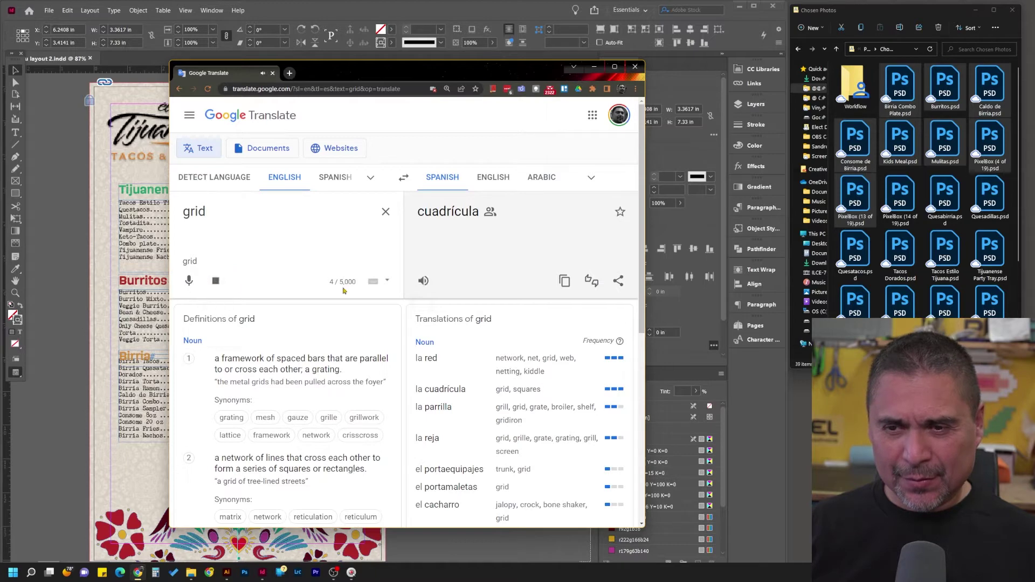
pyautogui.click(594, 67)
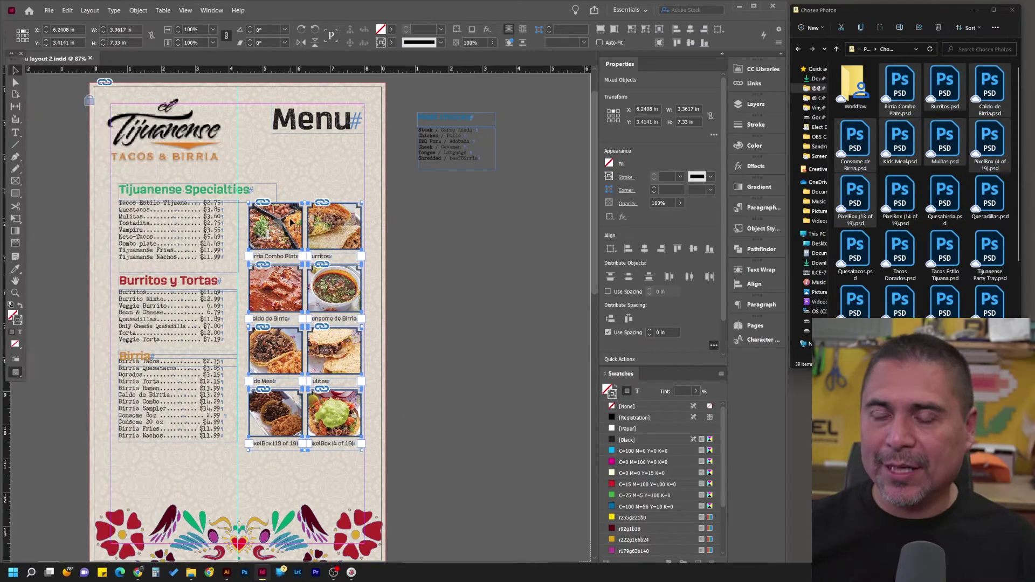
# - Move the existing two-column photo grid off the page onto the pasteboard beside it and deselect it
pyautogui.moveTo(290, 222); pyautogui.dragTo(449, 222)
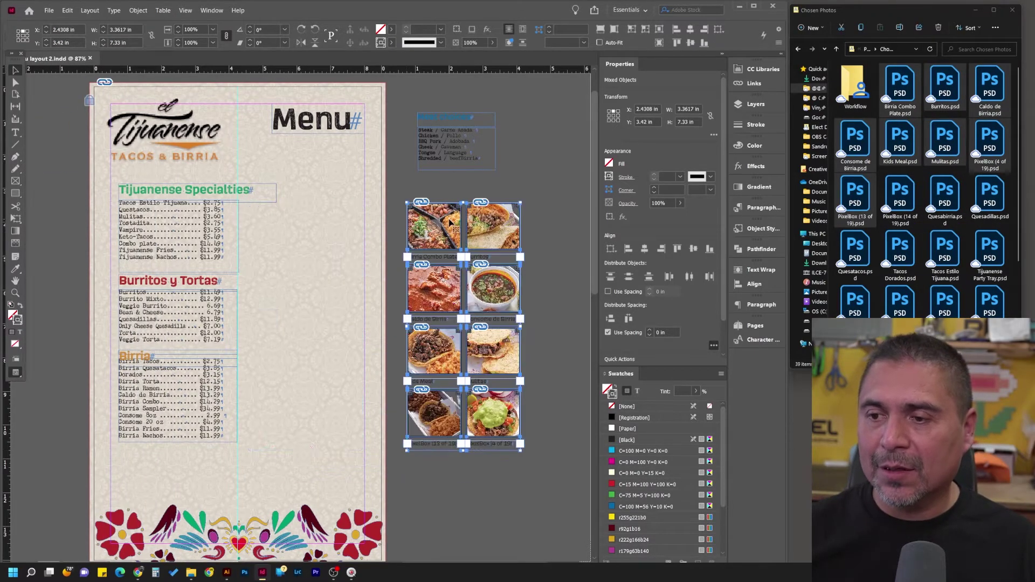
pyautogui.click(397, 225)
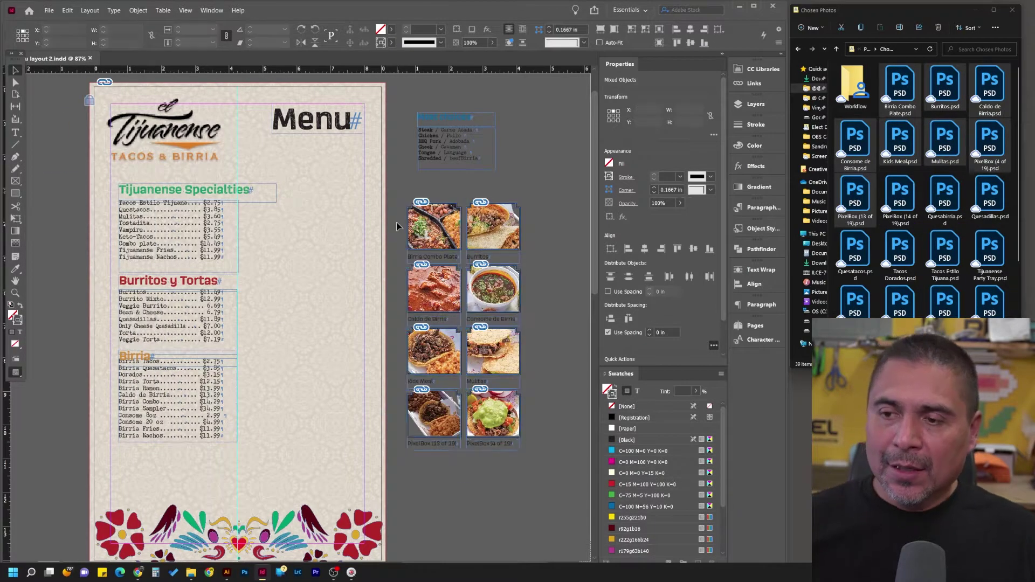
# - Load the eight photos from Birria Combo Plate.psd through PixelBox (13 of 19).psd for placement on the menu page
pyautogui.click(871, 15)
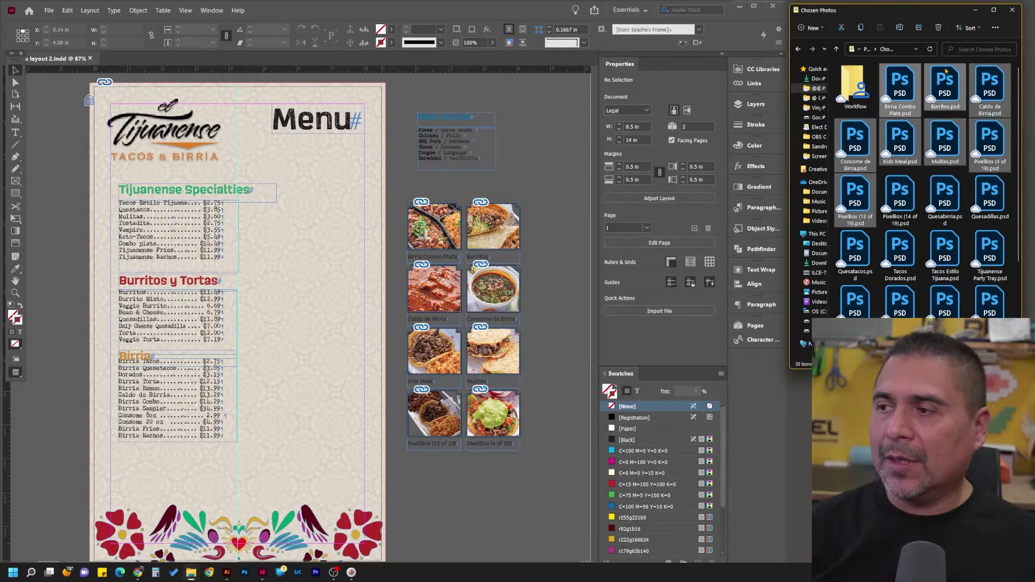
pyautogui.click(907, 91)
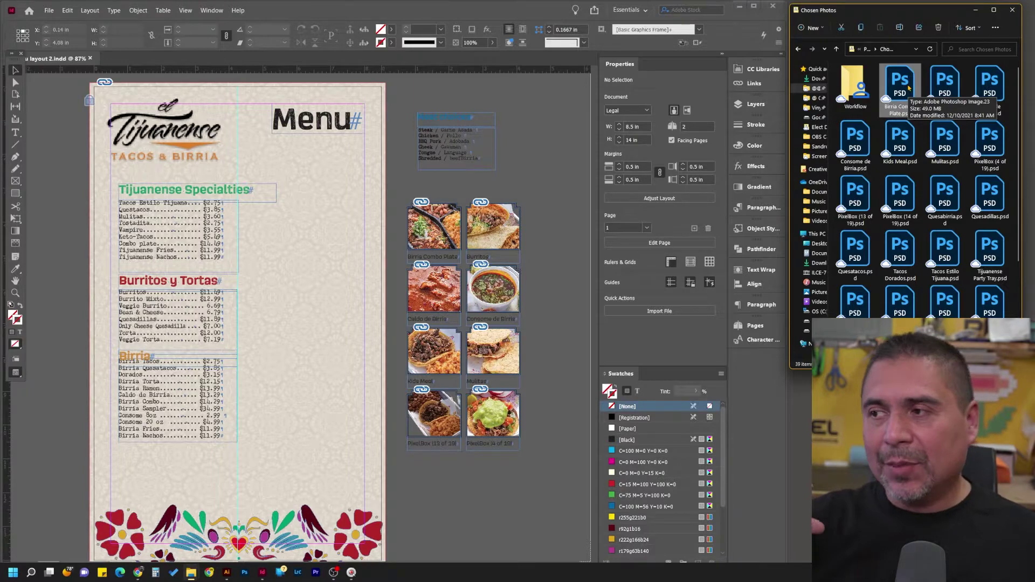
pyautogui.click(48, 11)
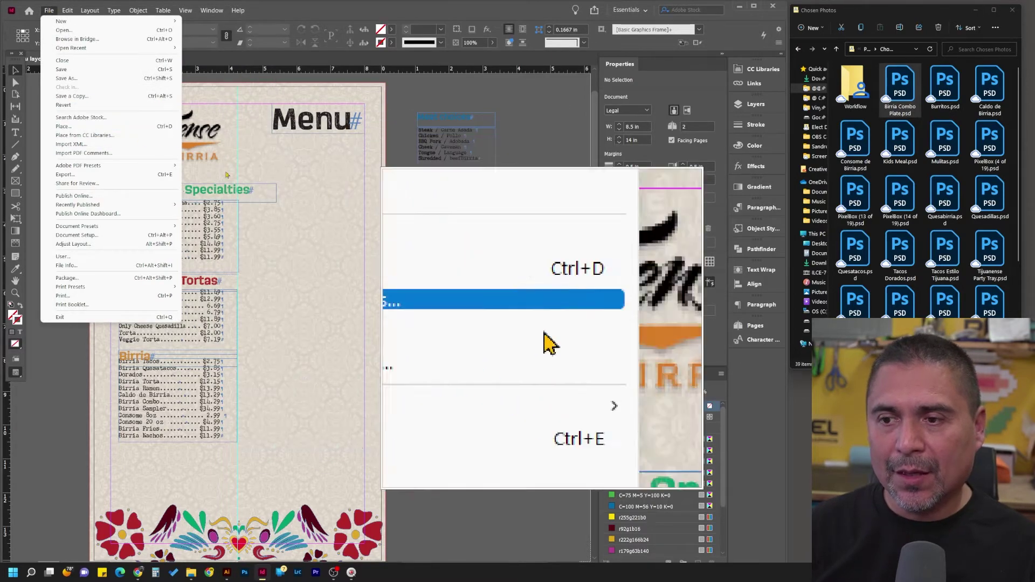
pyautogui.click(95, 127)
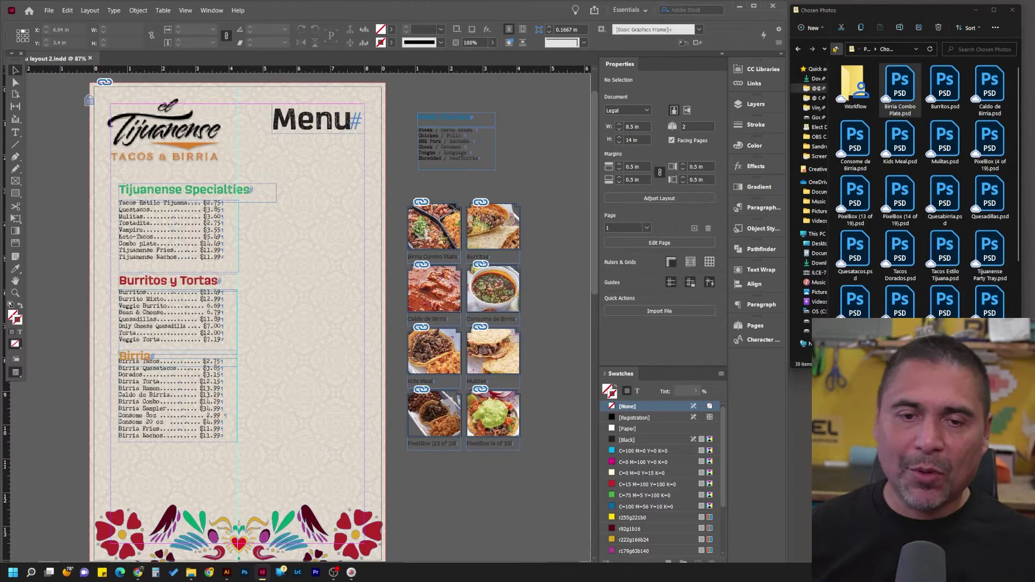
pyautogui.click(902, 82)
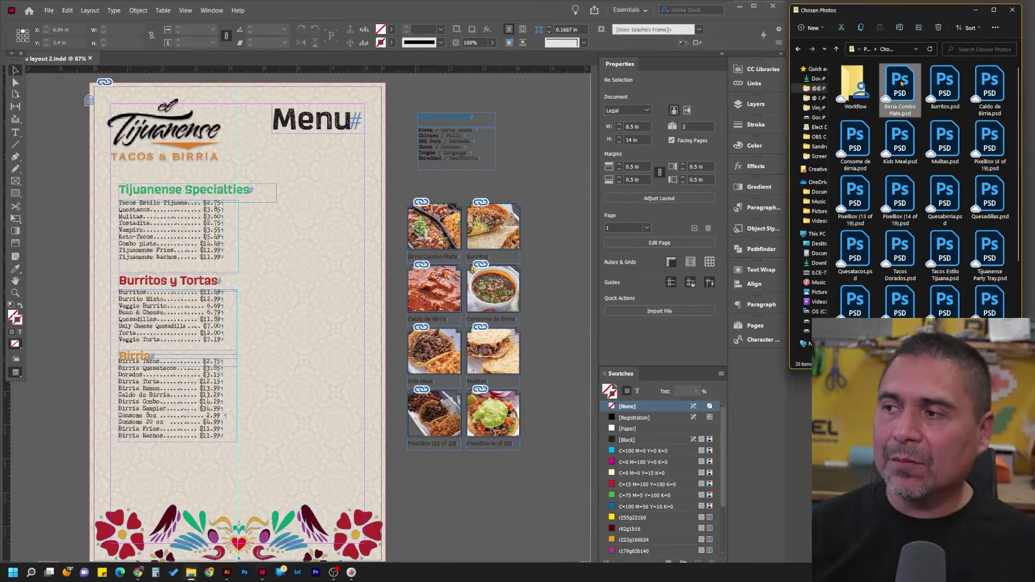
pyautogui.keyDown('shift'); pyautogui.click(857, 193); pyautogui.keyUp('shift')
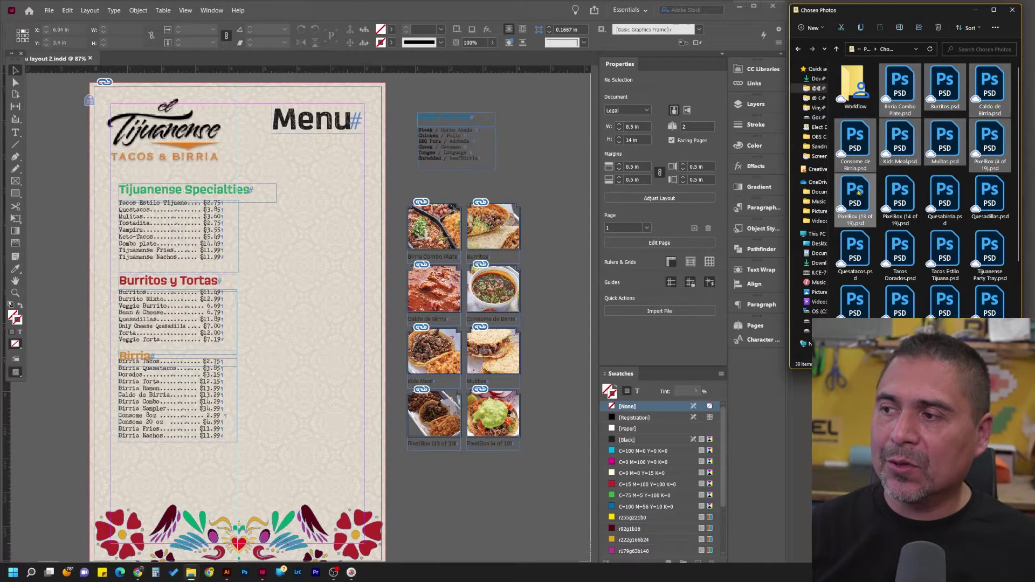
pyautogui.moveTo(860, 191); pyautogui.dragTo(216, 233)
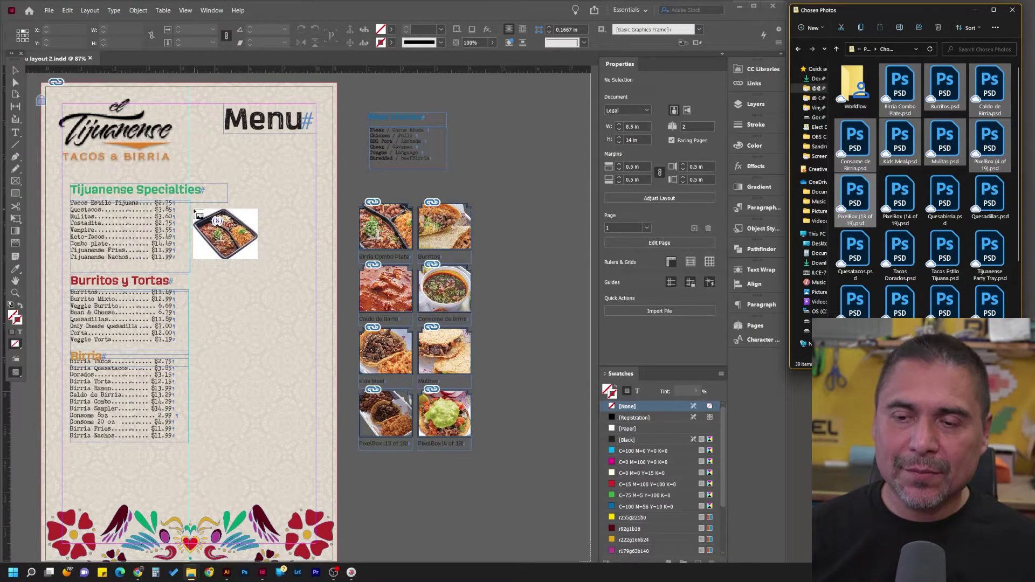
# - Try placing four of the loaded photos one at a time, two per row, beside the menu lists
pyautogui.click(196, 213)
pyautogui.moveTo(264, 207); pyautogui.dragTo(329, 260)
pyautogui.moveTo(197, 268); pyautogui.dragTo(270, 327)
pyautogui.moveTo(279, 276); pyautogui.dragTo(318, 326)
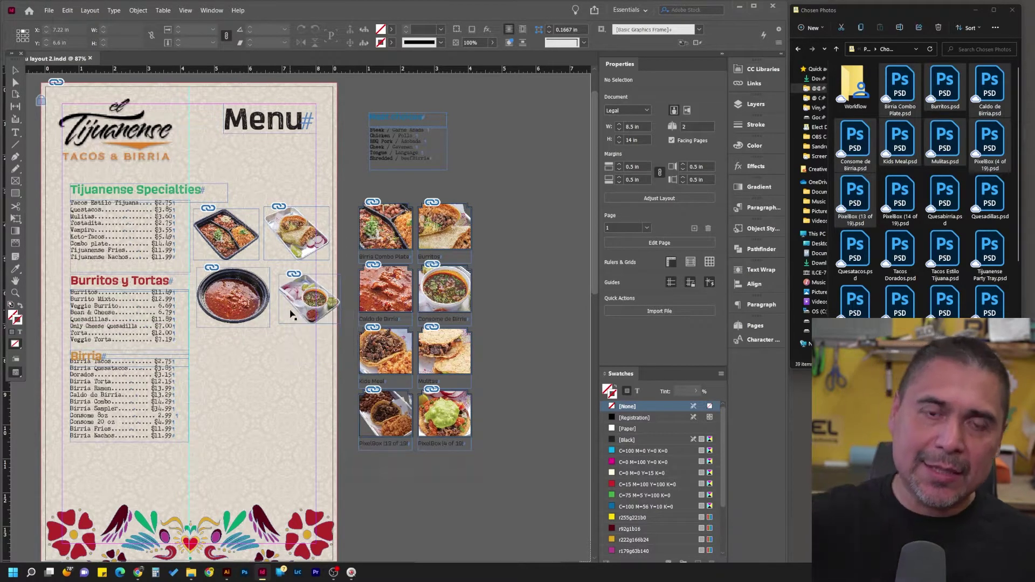
# - Undo the individual photo placements beside the menu lists
pyautogui.hotkey('ctrl', 'z')
pyautogui.hotkey('ctrl', 'z')
pyautogui.hotkey('ctrl', 'z')
pyautogui.hotkey('ctrl', 'z')
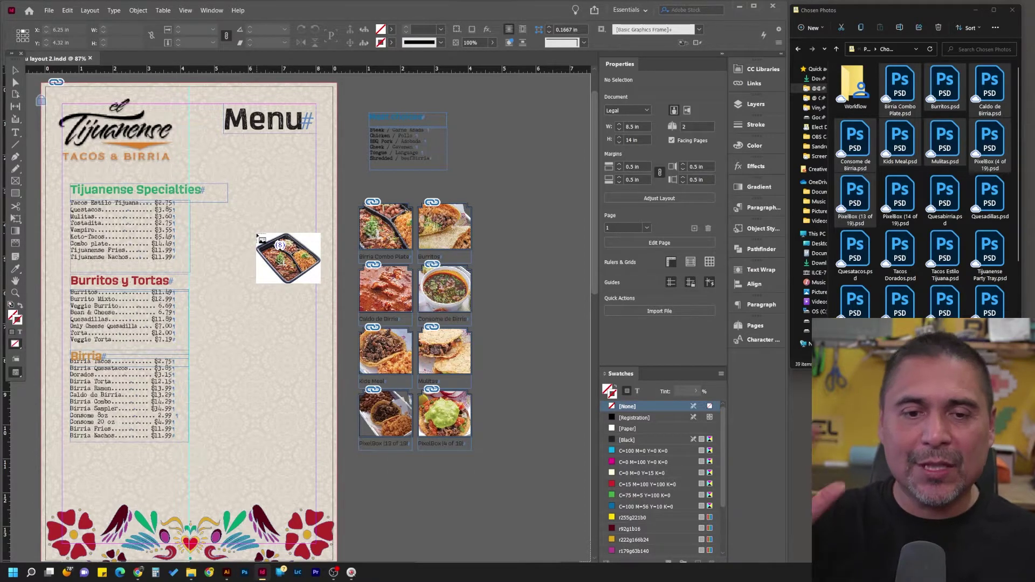
# - Try placing a loaded photo at its original size, undo it and discard the remaining loaded photos
pyautogui.moveTo(222, 227); pyautogui.dragTo(334, 241)
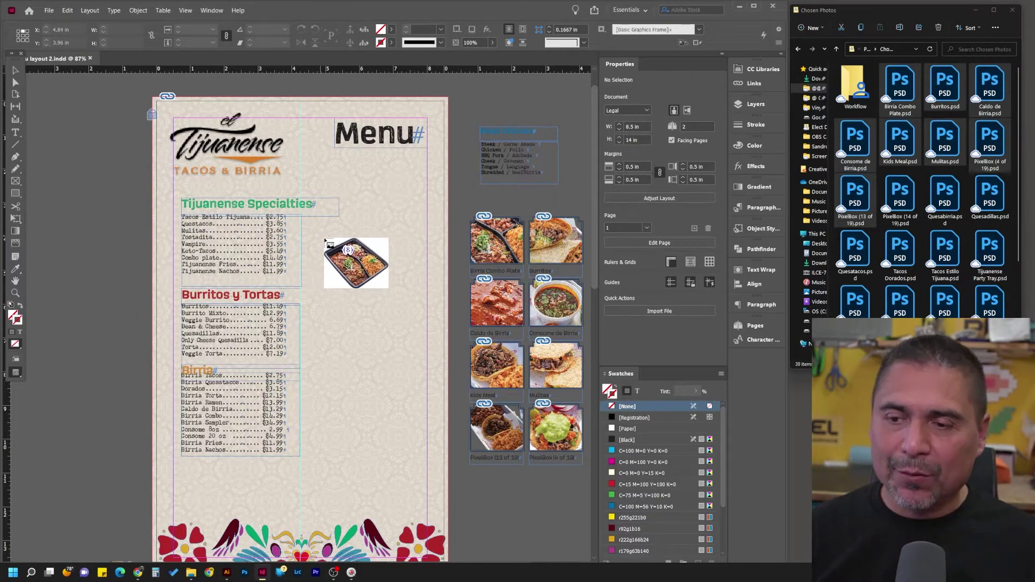
pyautogui.click(338, 256)
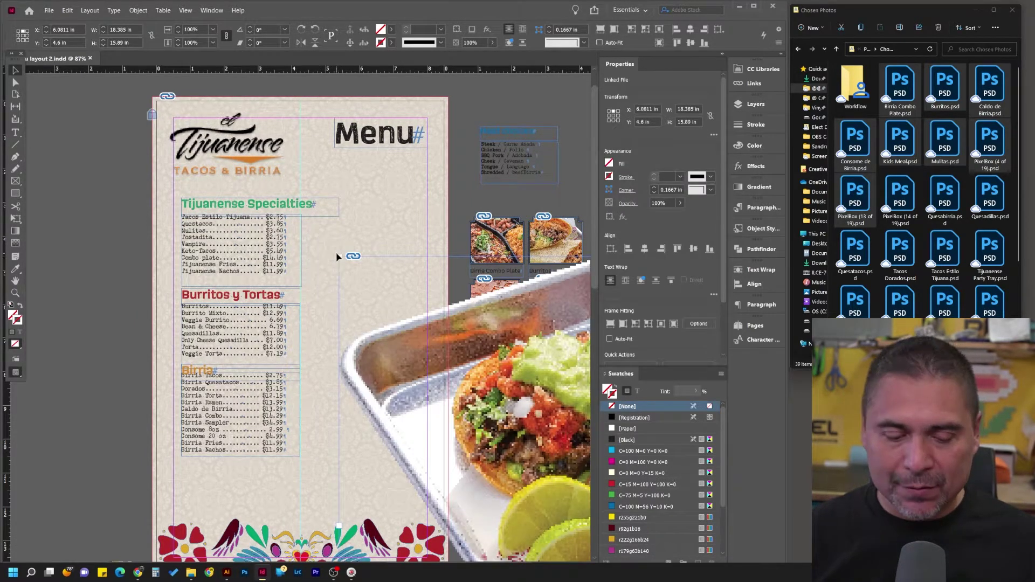
pyautogui.hotkey('ctrl', 'z')
pyautogui.press('Escape')
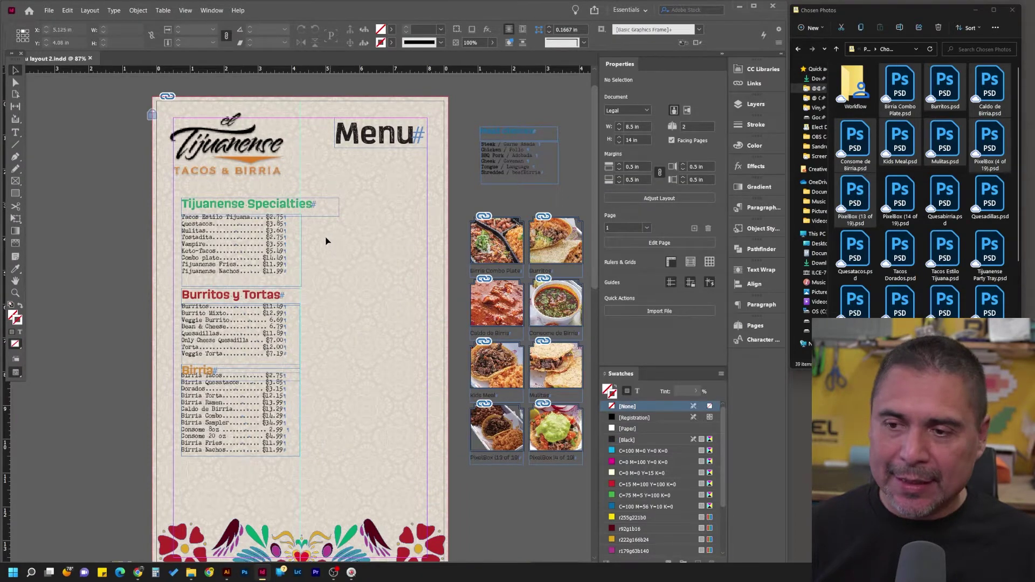
# - Move the textured background image off the page onto the pasteboard and check the white page in preview mode
pyautogui.moveTo(386, 203); pyautogui.dragTo(365, 198)
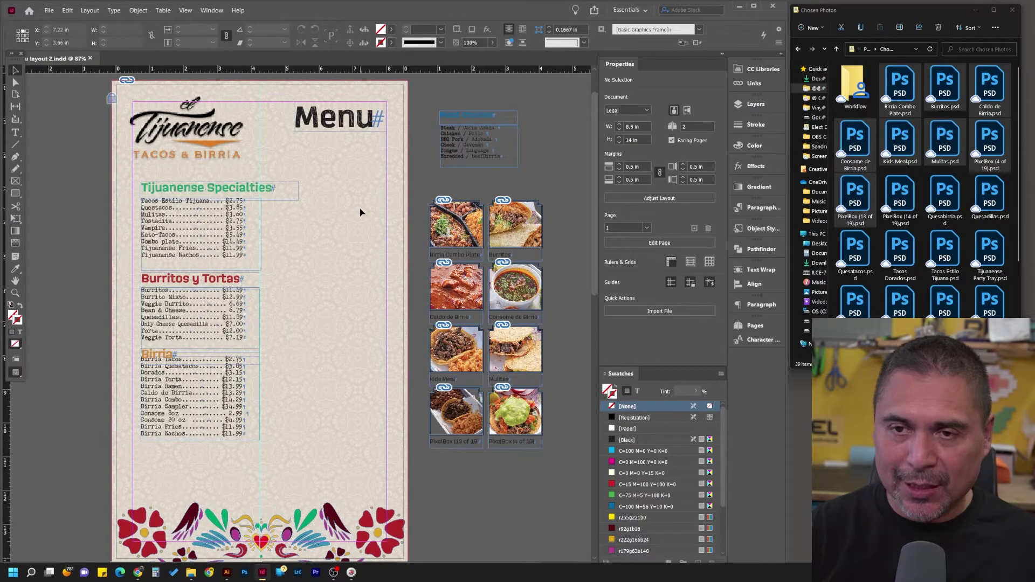
pyautogui.click(361, 213)
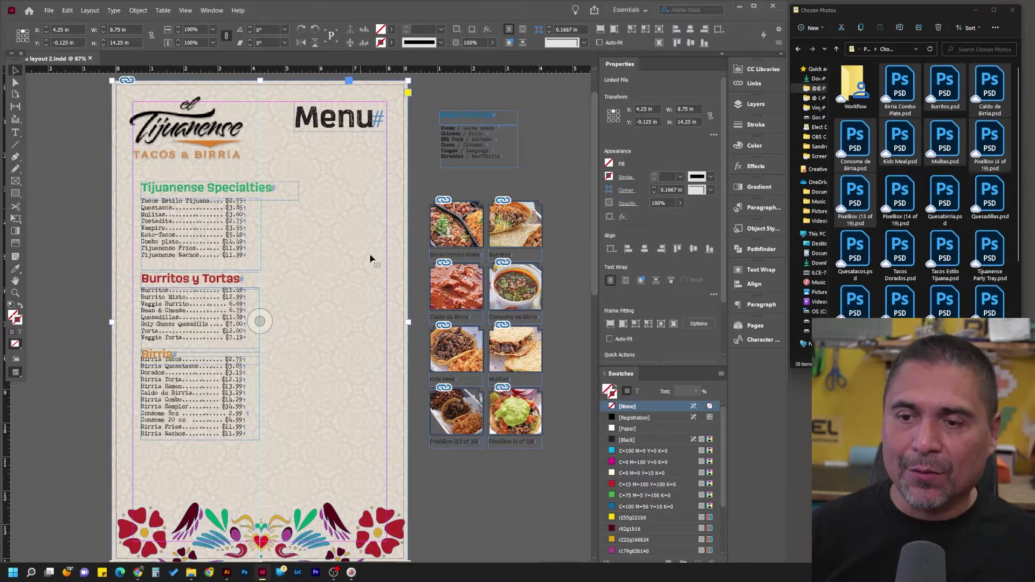
pyautogui.moveTo(191, 291); pyautogui.dragTo(57, 294)
pyautogui.click(320, 272)
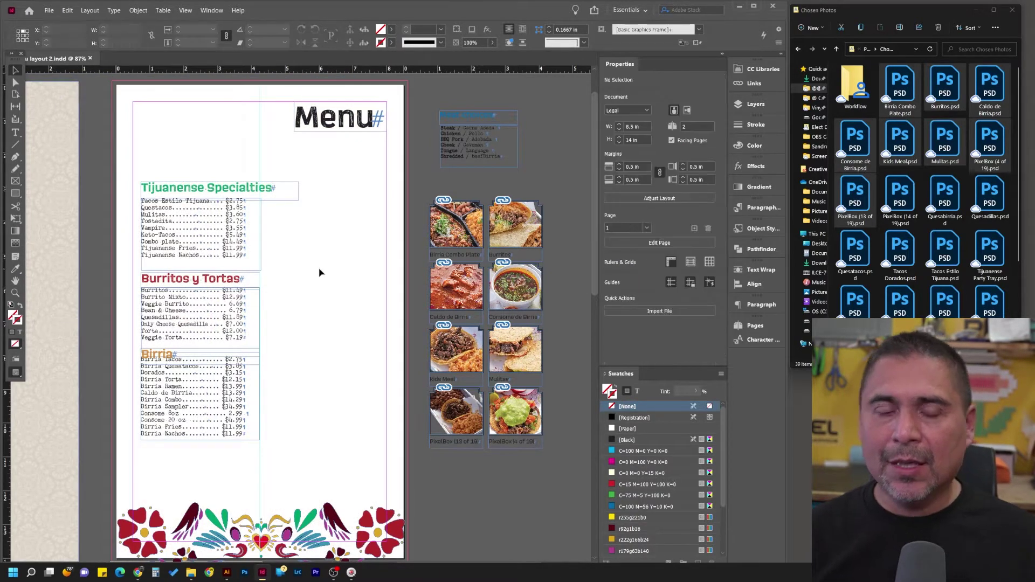
pyautogui.press('w')
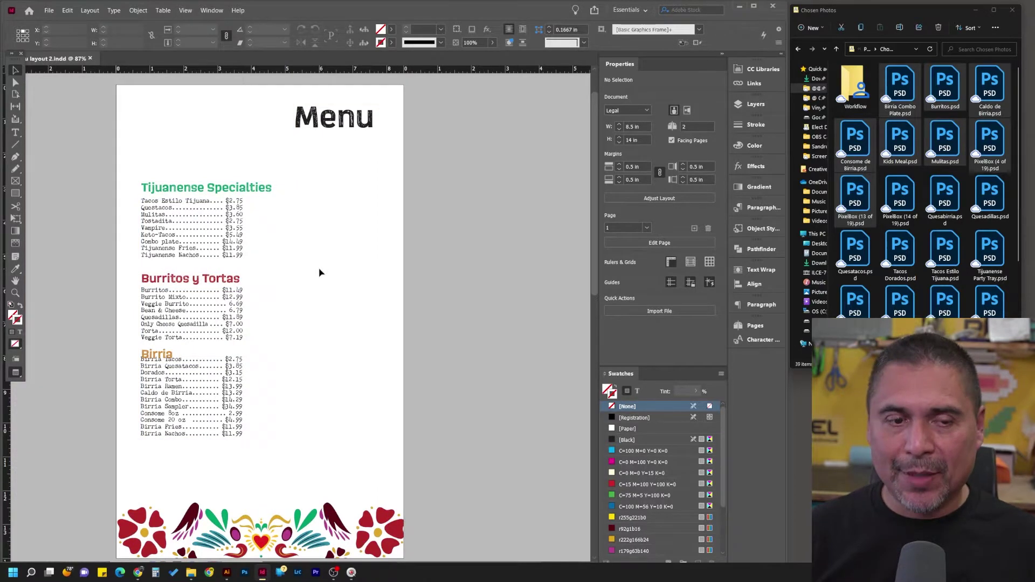
pyautogui.press('w')
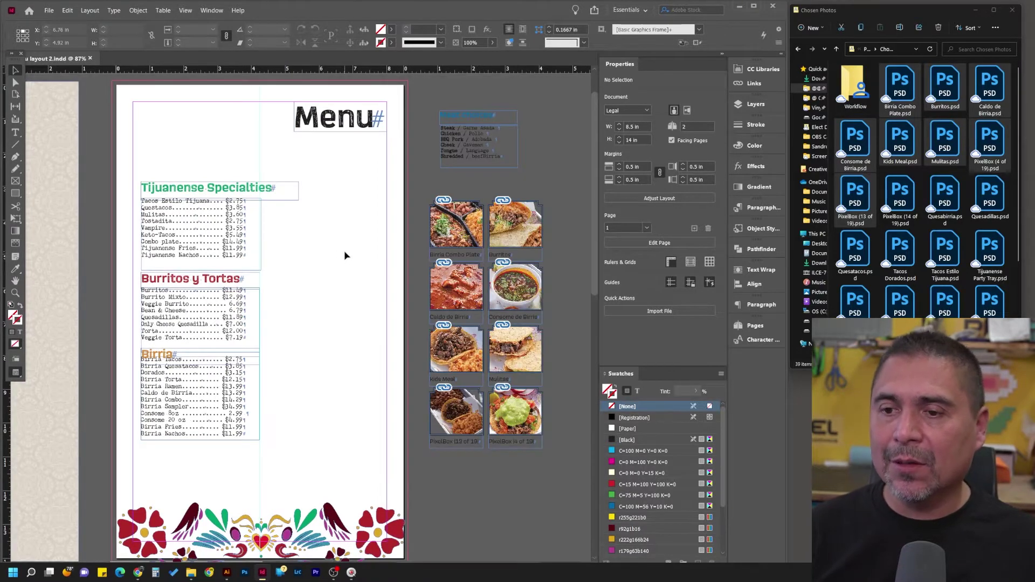
# - Select the eight files from Birria Combo Plate.psd through PixelBox (13 of 19).psd and load them for placement on the page
pyautogui.click(900, 87)
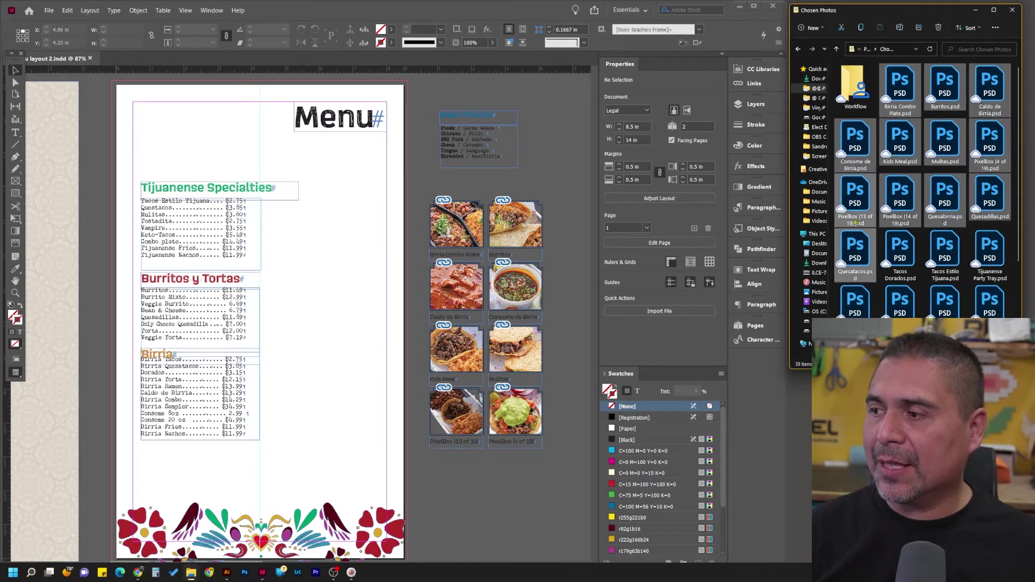
pyautogui.click(855, 197)
pyautogui.click(895, 79)
pyautogui.keyDown('shift'); pyautogui.click(863, 197); pyautogui.keyUp('shift')
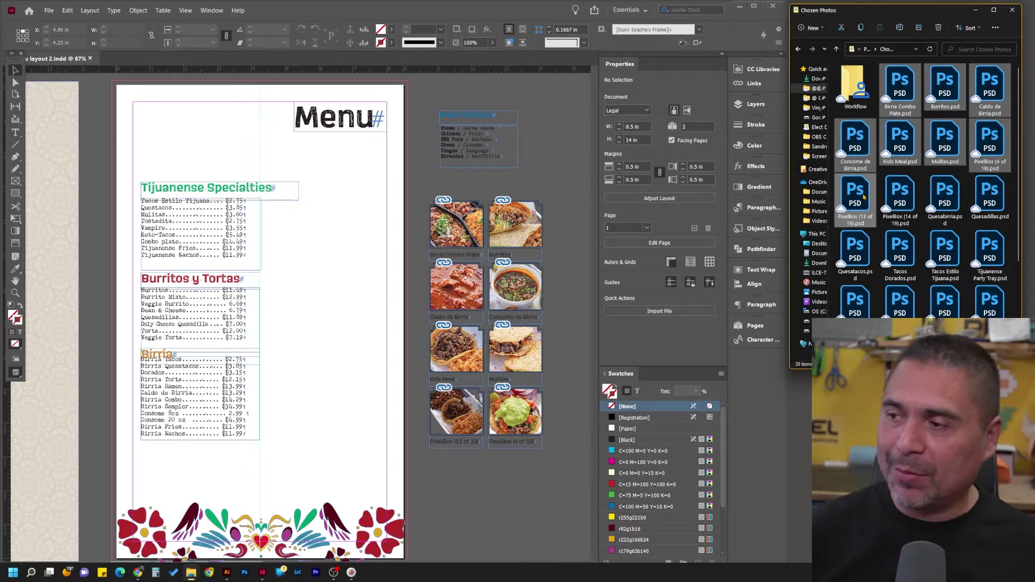
pyautogui.moveTo(907, 84); pyautogui.dragTo(277, 222)
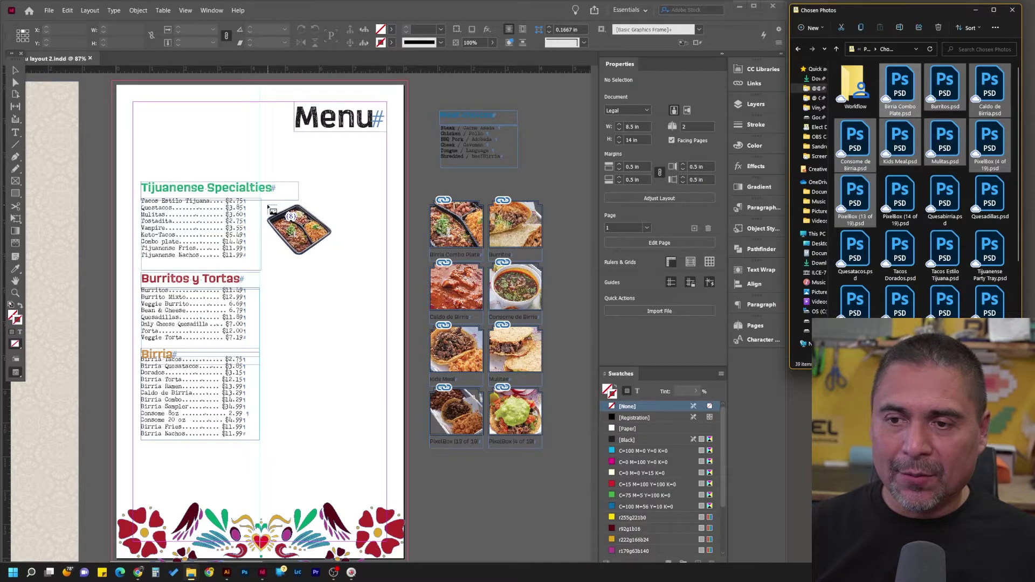
# - Try placing the first loaded photo in one large frame extending over the pasteboard, and undo it
pyautogui.moveTo(268, 206); pyautogui.dragTo(490, 454)
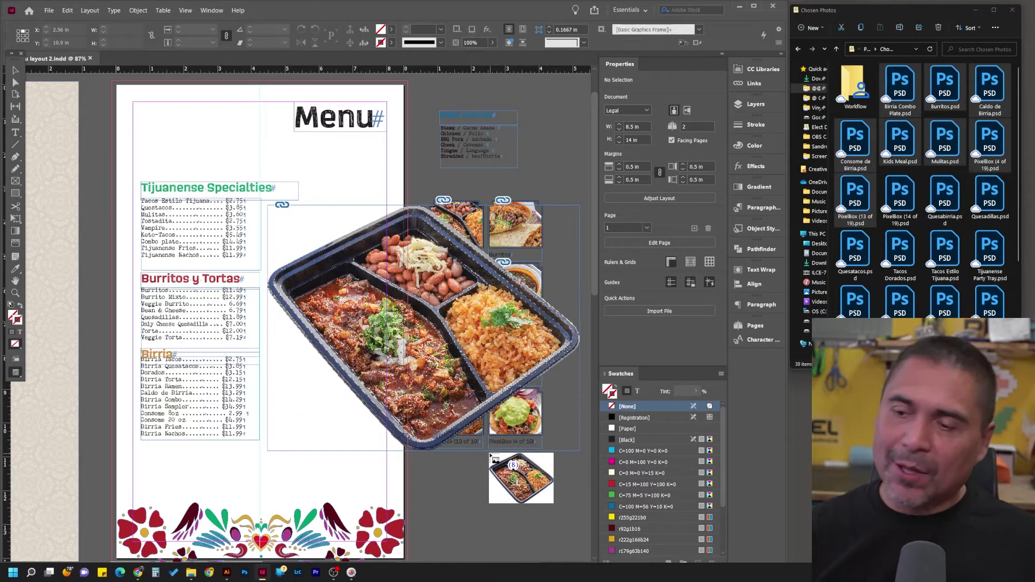
pyautogui.hotkey('ctrl', 'z')
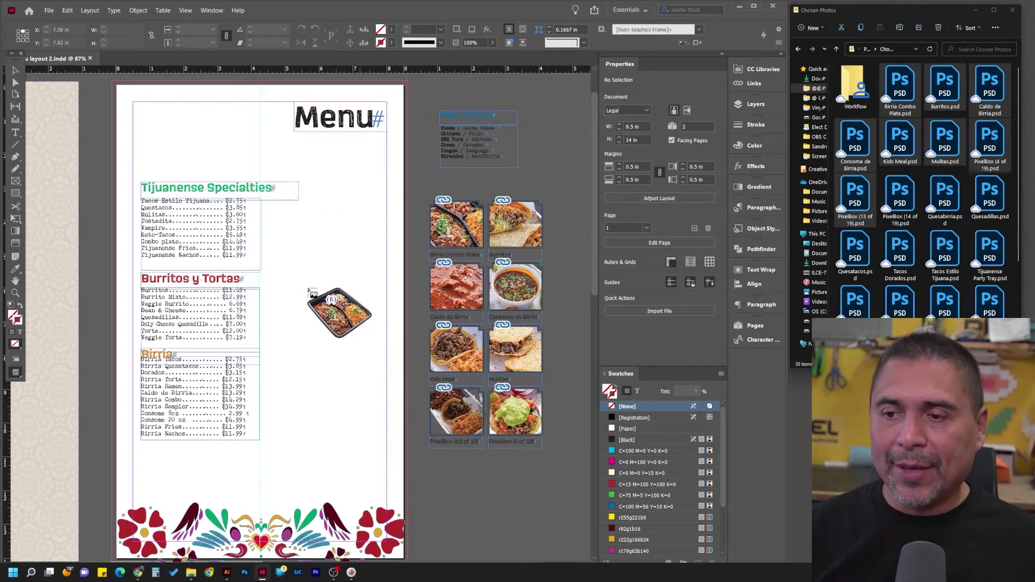
# - Try placing four photos in a single-column, four-row grid about 3.58 × 7 in beside the lists, and delete them
pyautogui.moveTo(265, 203); pyautogui.dragTo(386, 439)
pyautogui.press('Up')
pyautogui.press('Up')
pyautogui.press('Up')
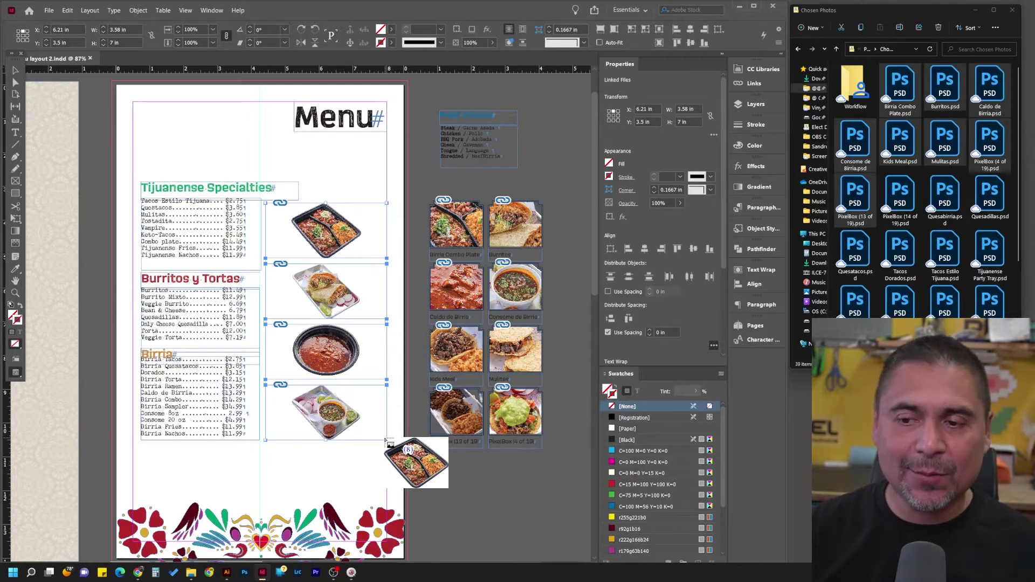
pyautogui.press('Delete')
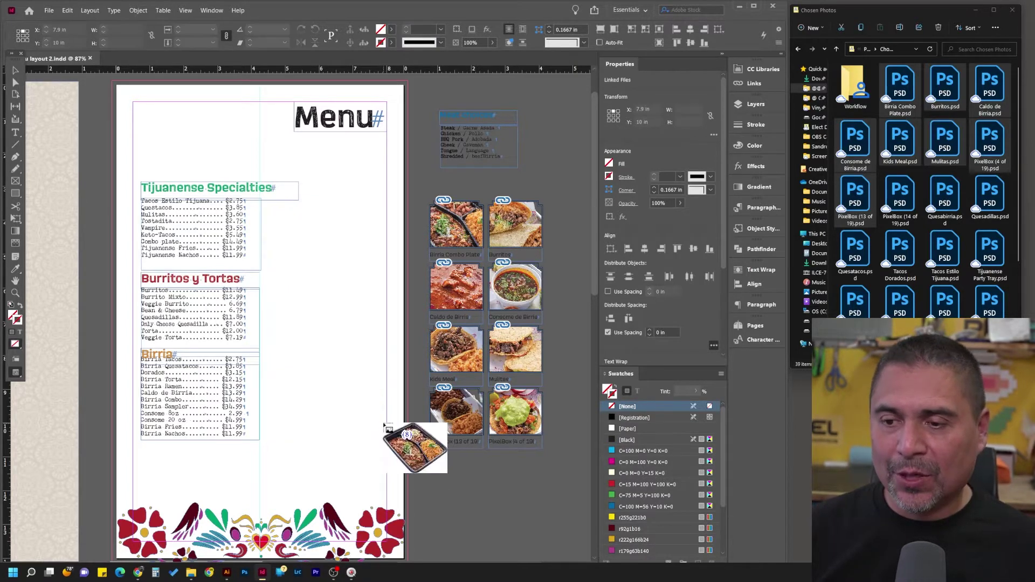
# - Draw a placement grid about 3.49 × 7.09 in beside the lists, with four rows and several columns
pyautogui.moveTo(266, 200); pyautogui.dragTo(384, 443)
pyautogui.press('Up')
pyautogui.press('Up')
pyautogui.press('Up')
pyautogui.press('Right')
pyautogui.press('Right')
pyautogui.press('Right')
pyautogui.press('Right')
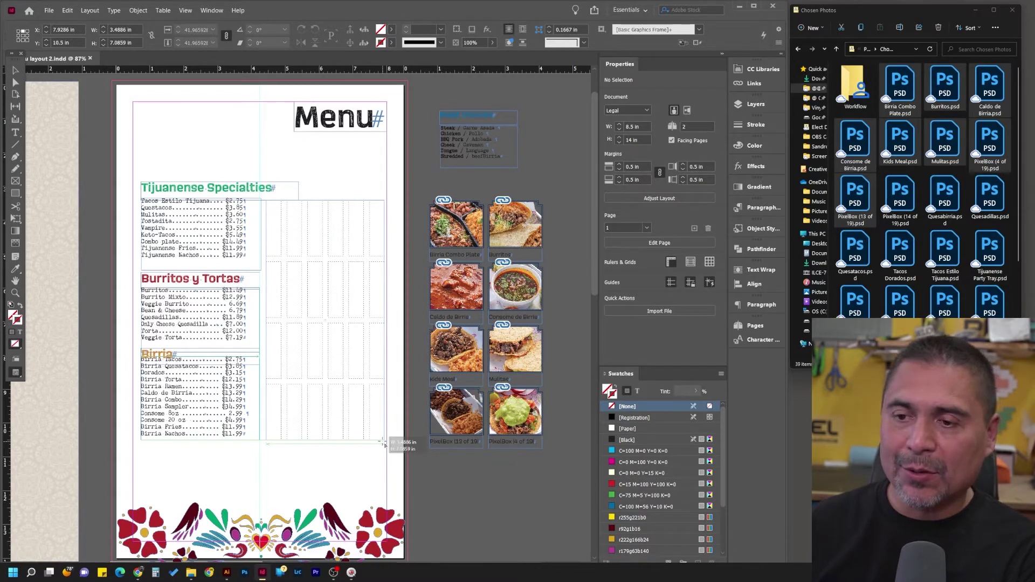
pyautogui.press('Right')
# - Reduce the placement grid to two columns, place the eight photos in it, and undo the placement
pyautogui.moveTo(384, 442); pyautogui.dragTo(382, 441)
pyautogui.press('Left')
pyautogui.press('Left')
pyautogui.press('Left')
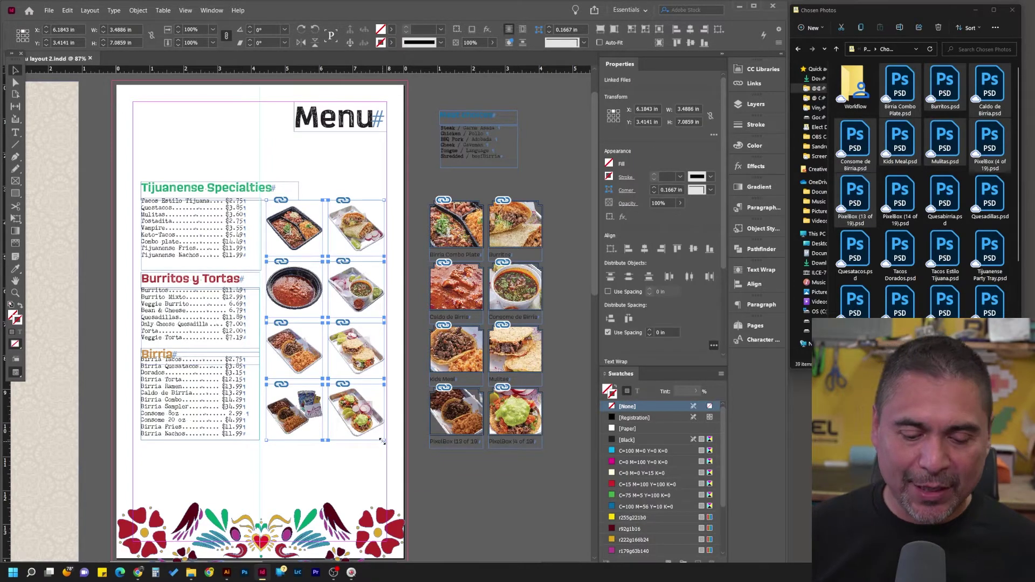
pyautogui.hotkey('ctrl', 'z')
pyautogui.press('Escape')
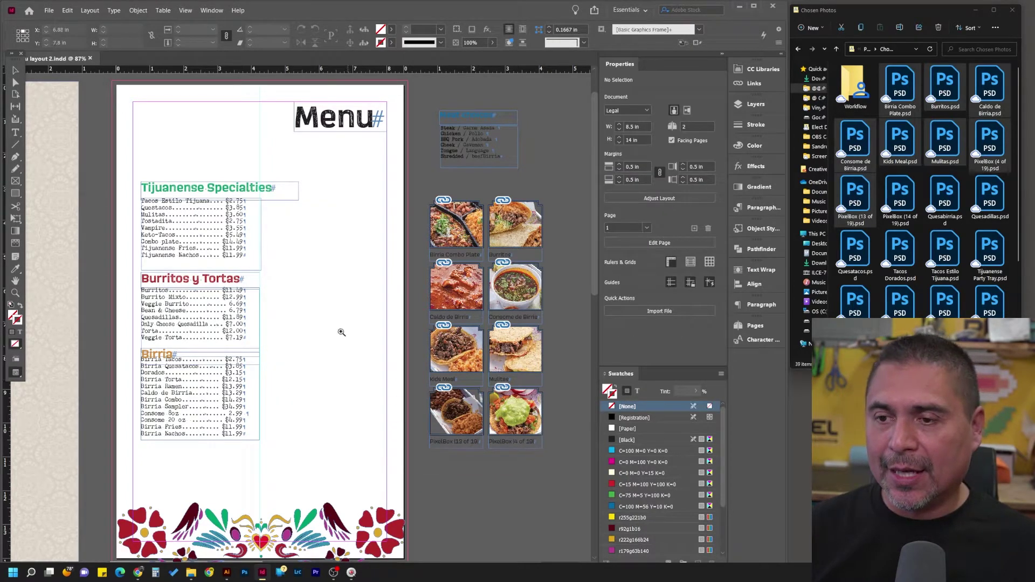
# - Draw a two-column, four-row placement grid about 3.49 × 7.02 in for the eight loaded photos beside the lists
pyautogui.click(418, 469)
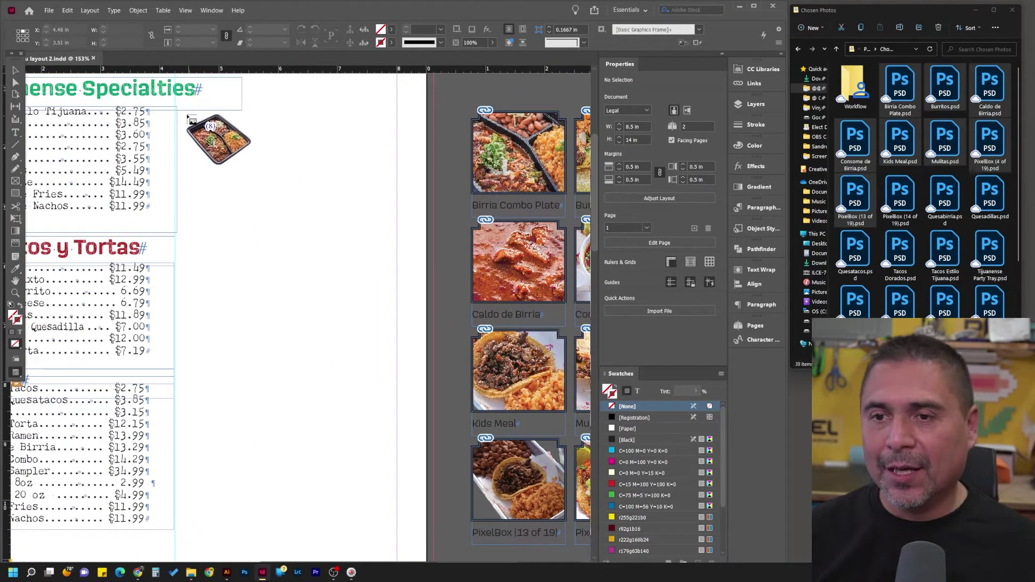
pyautogui.moveTo(185, 111); pyautogui.dragTo(393, 531)
pyautogui.press('Up')
pyautogui.press('Up')
pyautogui.press('Up')
pyautogui.press('Right')
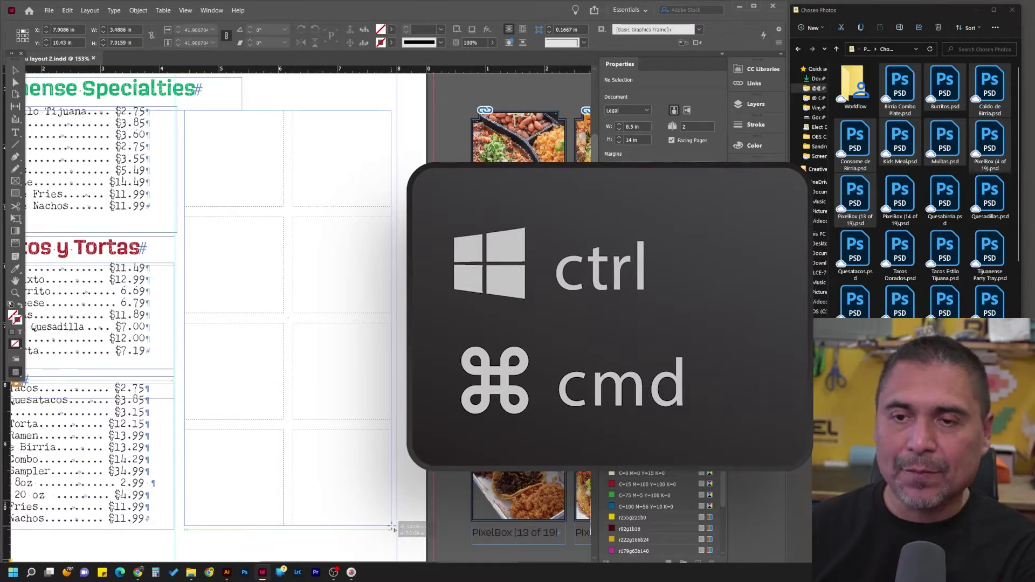
# - Widen the vertical gaps between the four rows of the two-column placement grid beside the lists
pyautogui.moveTo(394, 530); pyautogui.dragTo(394, 530)
pyautogui.hotkey('ctrl', 'Up')
pyautogui.hotkey('ctrl', 'Up')
pyautogui.hotkey('ctrl', 'Up')
pyautogui.hotkey('ctrl', 'Up')
pyautogui.hotkey('ctrl', 'Up')
pyautogui.hotkey('ctrl', 'Up')
pyautogui.hotkey('ctrl', 'Up')
pyautogui.hotkey('ctrl', 'Up')
pyautogui.hotkey('ctrl', 'Up')
pyautogui.hotkey('ctrl', 'Up')
pyautogui.hotkey('ctrl', 'Up')
pyautogui.hotkey('ctrl', 'Up')
pyautogui.hotkey('ctrl', 'Up')
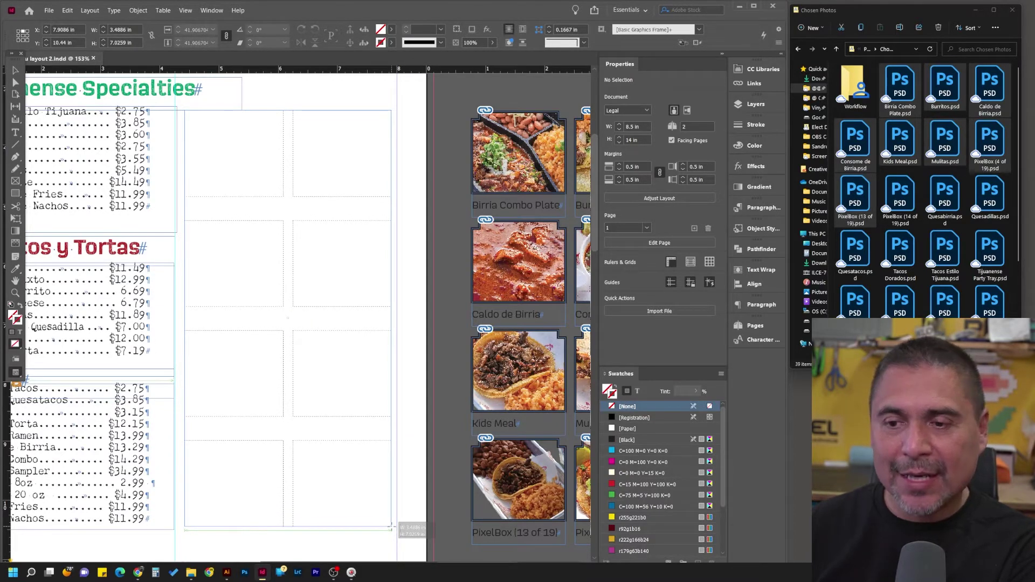
pyautogui.hotkey('ctrl', 'Up')
pyautogui.moveTo(393, 530); pyautogui.dragTo(395, 531)
pyautogui.hotkey('ctrl', 'Up')
pyautogui.hotkey('ctrl', 'Up')
pyautogui.hotkey('ctrl', 'Up')
pyautogui.hotkey('ctrl', 'Up')
pyautogui.hotkey('ctrl', 'Up')
# - Close the gap between the grid's two columns, place the eight photos in it at about 3.49 × 7.05 in, and deselect them
pyautogui.hotkey('ctrl', 'Right')
pyautogui.hotkey('ctrl', 'Right')
pyautogui.hotkey('ctrl', 'Right')
pyautogui.hotkey('ctrl', 'Right')
pyautogui.hotkey('ctrl', 'Left')
pyautogui.hotkey('ctrl', 'Left')
pyautogui.hotkey('ctrl', 'Left')
pyautogui.hotkey('ctrl', 'Left')
pyautogui.hotkey('ctrl', 'Left')
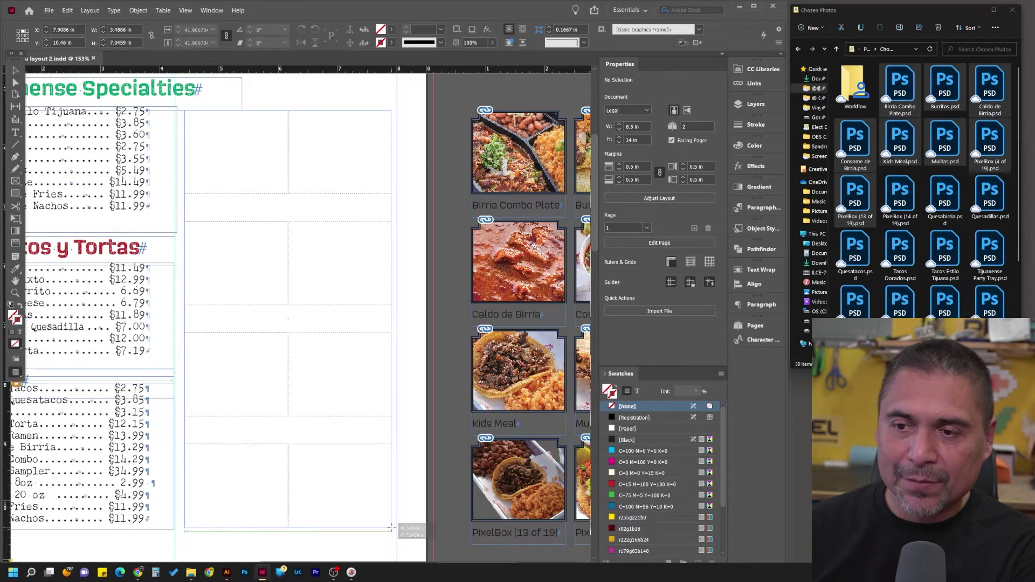
pyautogui.moveTo(394, 532); pyautogui.dragTo(392, 529)
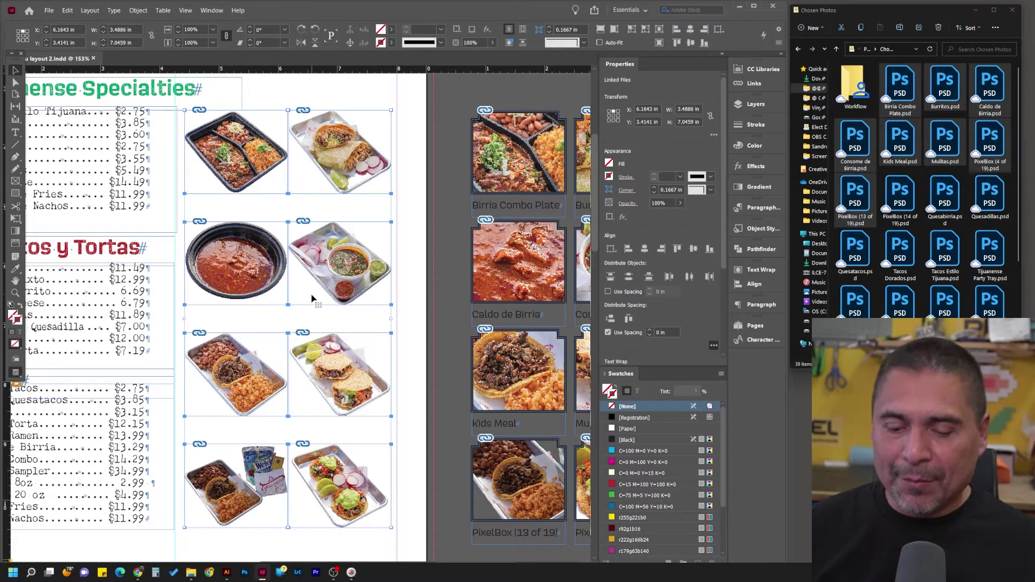
pyautogui.scroll(-4, 312, 298)
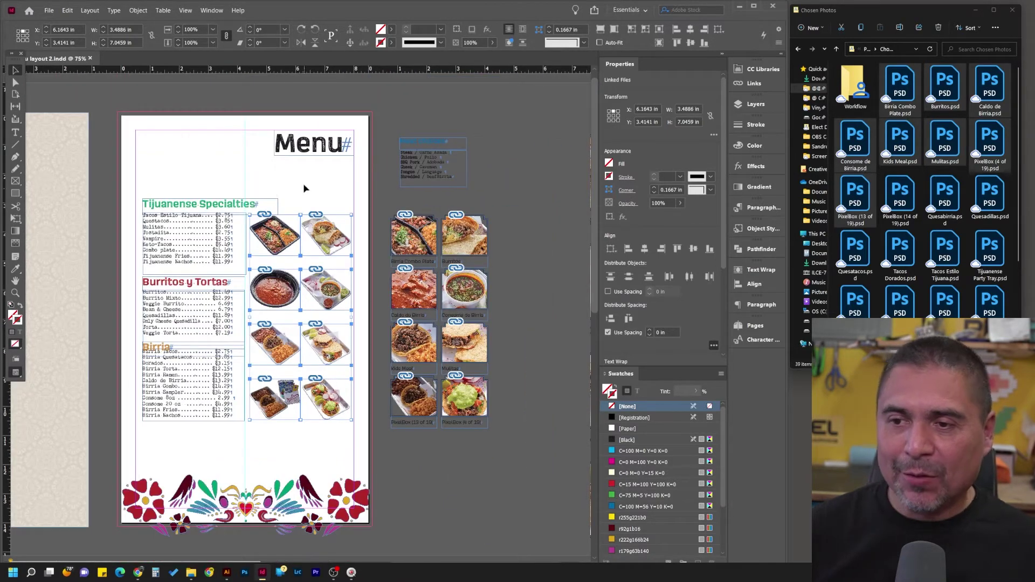
pyautogui.click(316, 105)
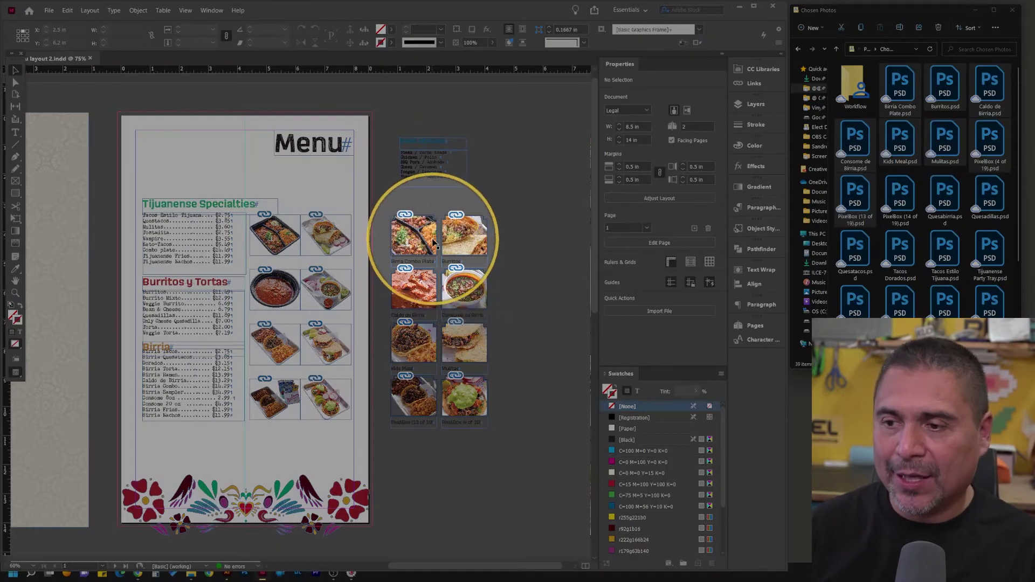
# - Set the frame fitting crop amount of the eight placed photos to 5.1875 in on all four sides, keeping Fit Content Proportionally
pyautogui.scroll(2, 445, 372)
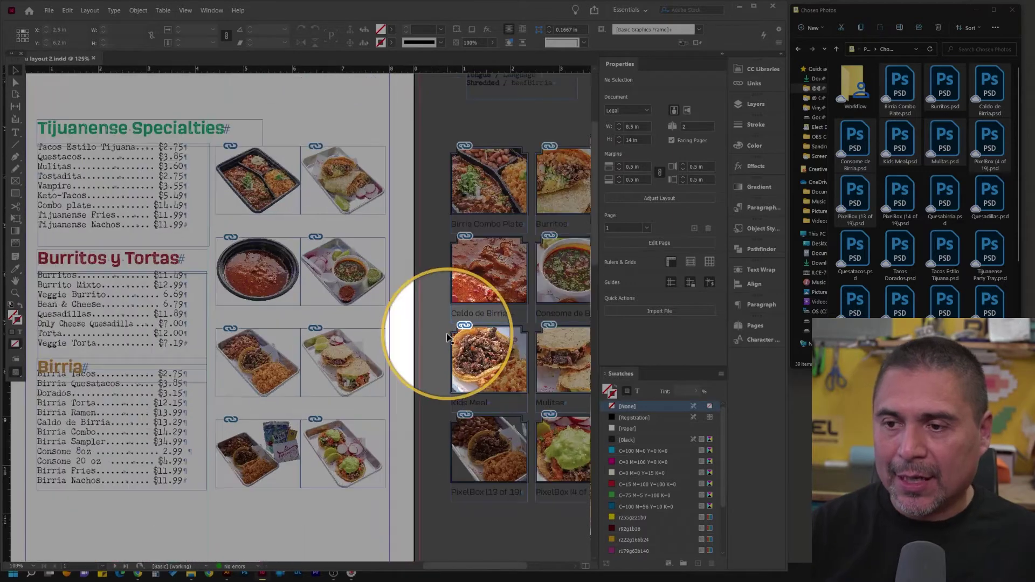
pyautogui.moveTo(472, 337); pyautogui.dragTo(343, 317)
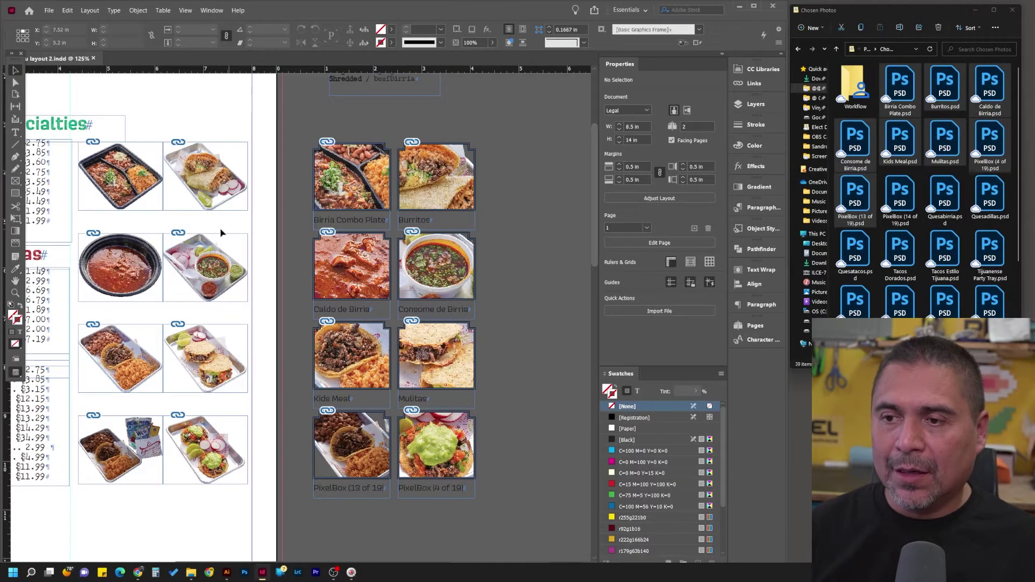
pyautogui.moveTo(246, 233); pyautogui.dragTo(321, 239)
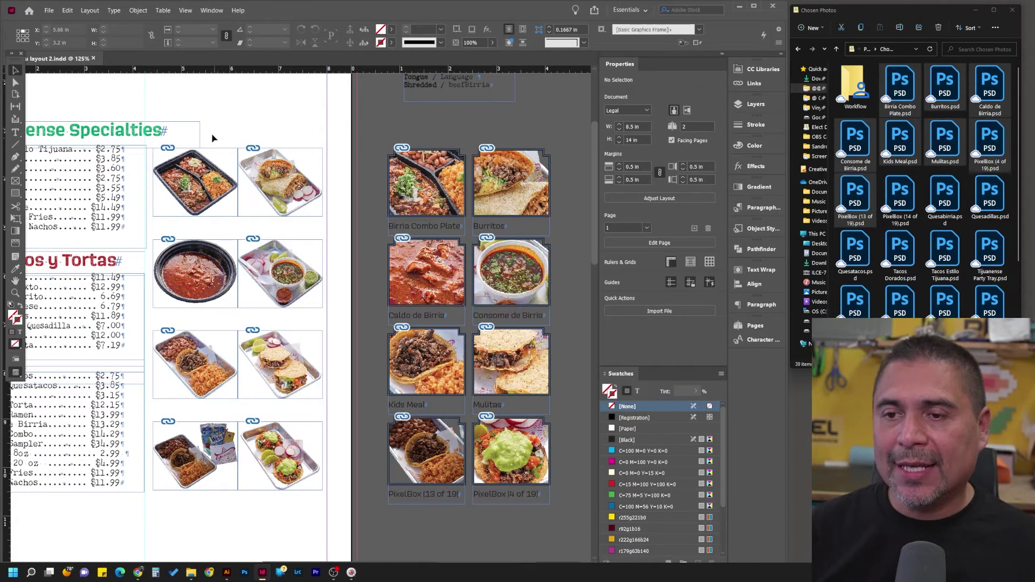
pyautogui.moveTo(213, 139); pyautogui.dragTo(287, 490)
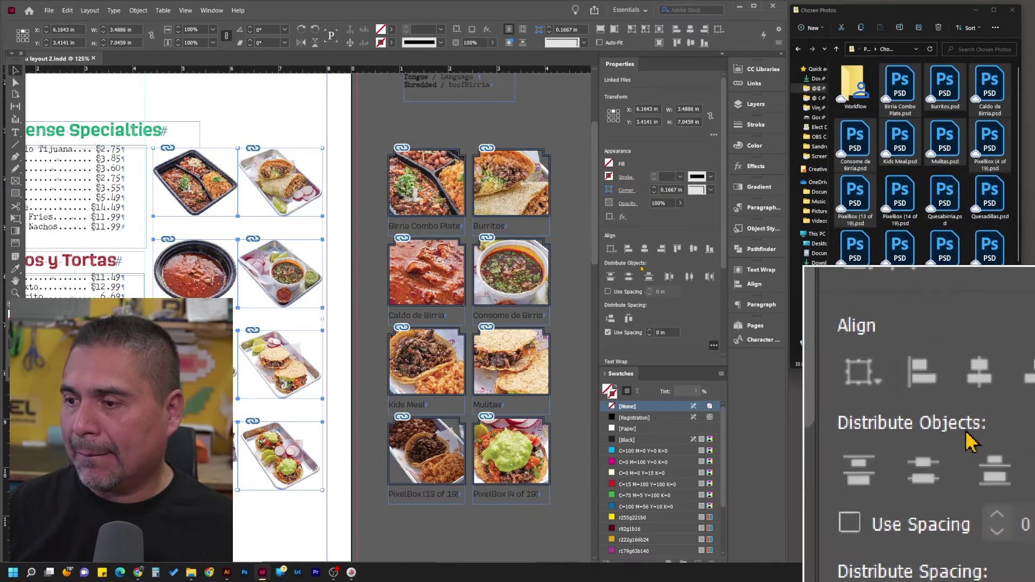
pyautogui.scroll(-3, 642, 268)
pyautogui.scroll(-3, 641, 269)
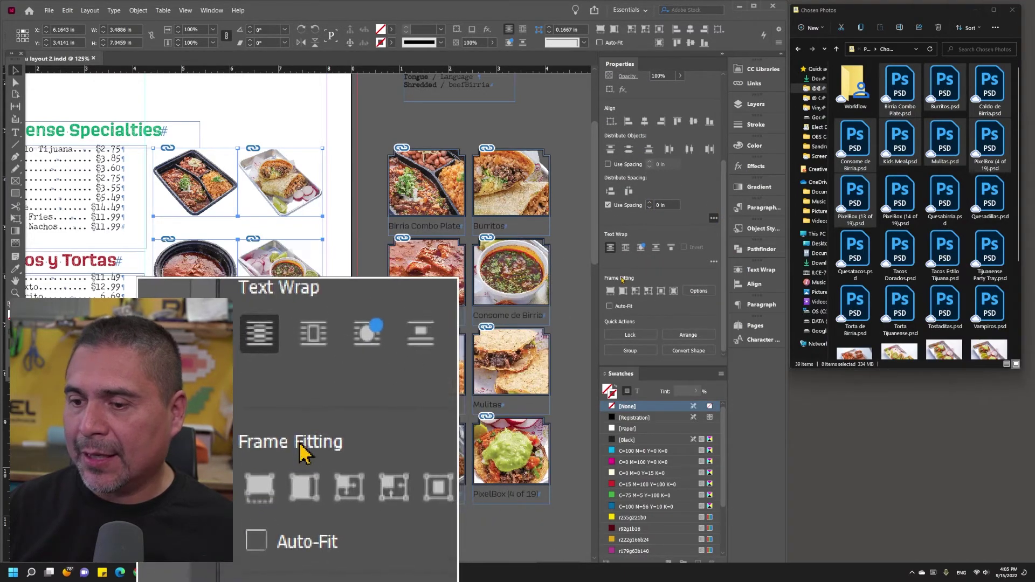
pyautogui.click(705, 291)
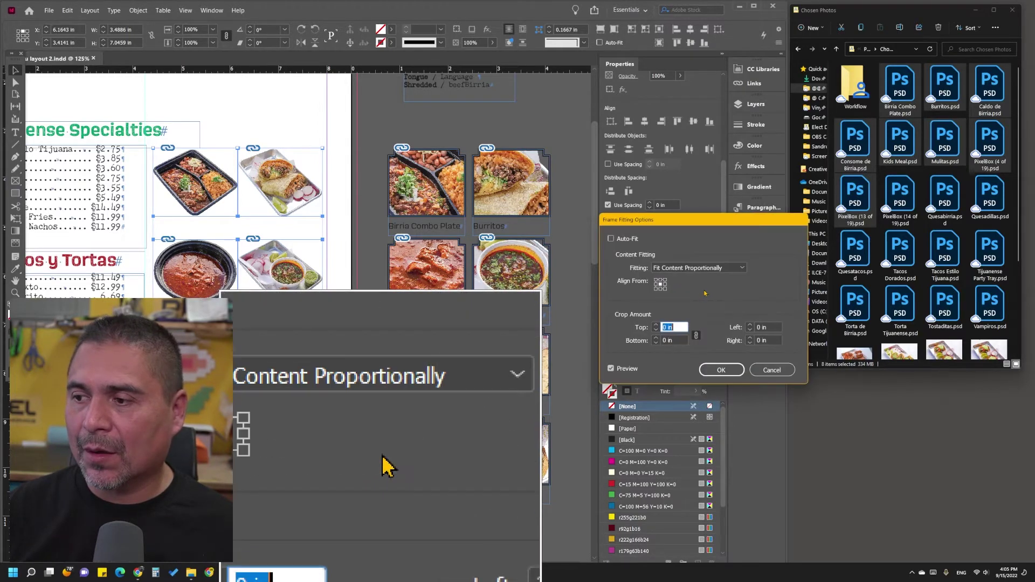
pyautogui.click(656, 326)
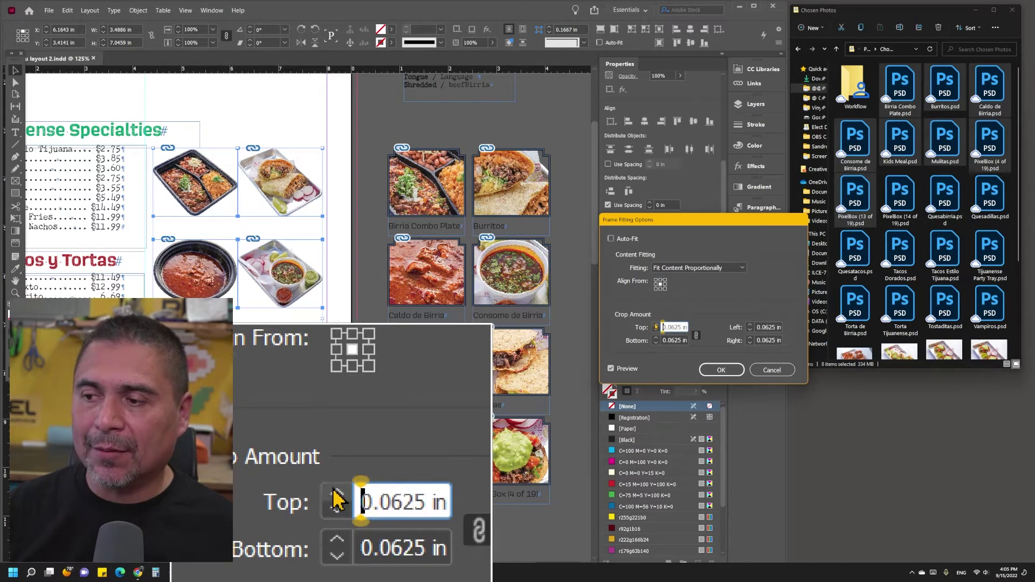
pyautogui.click(656, 326)
pyautogui.click(655, 325)
pyautogui.click(656, 326)
pyautogui.click(656, 325)
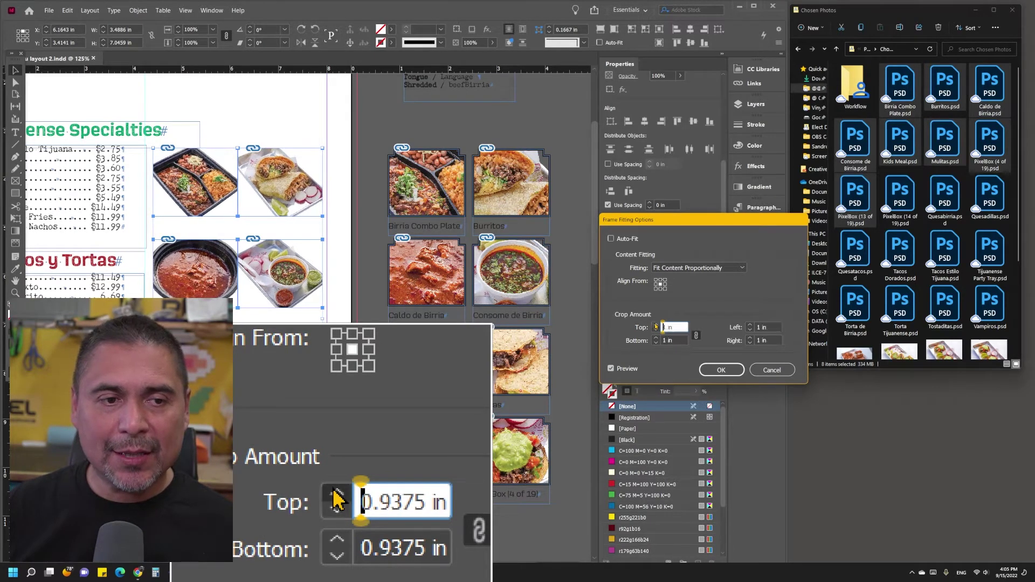
pyautogui.click(655, 325)
pyautogui.click(656, 325)
pyautogui.click(656, 325)
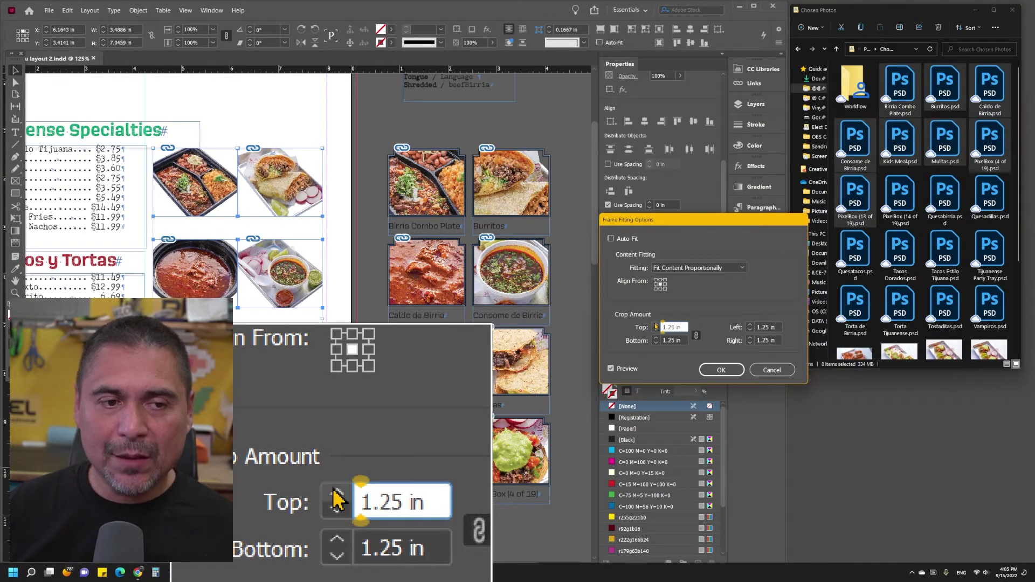
pyautogui.click(656, 325)
pyautogui.click(656, 325)
pyautogui.click(656, 325)
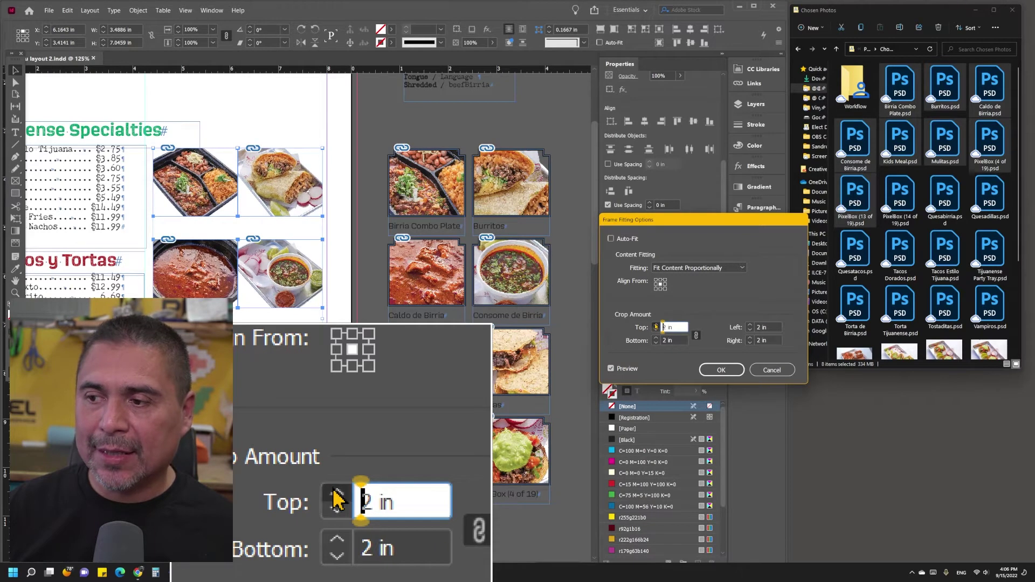
pyautogui.click(656, 326)
pyautogui.click(656, 327)
pyautogui.click(656, 326)
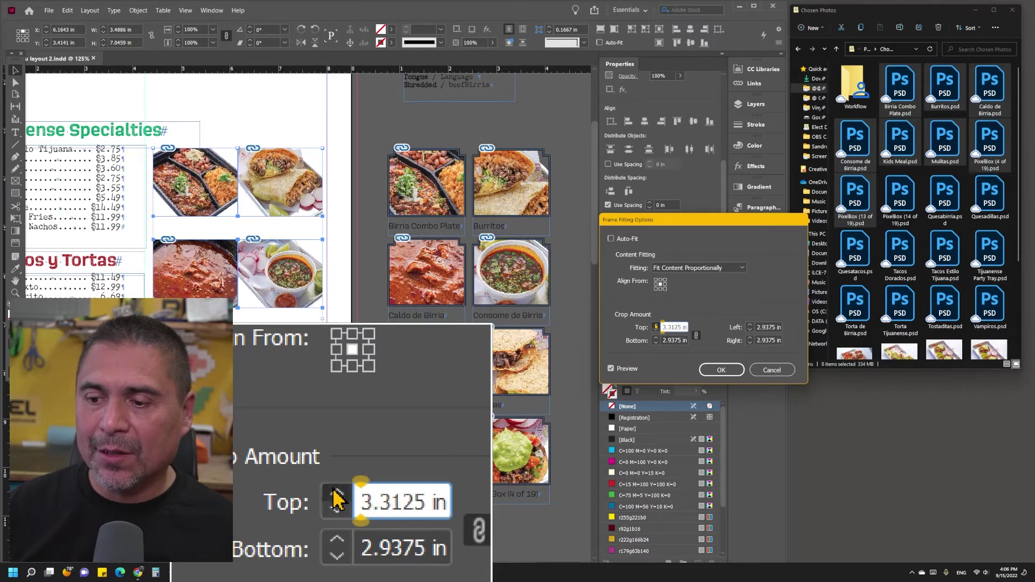
pyautogui.click(656, 326)
pyautogui.click(656, 326)
pyautogui.click(656, 326)
pyautogui.click(656, 326)
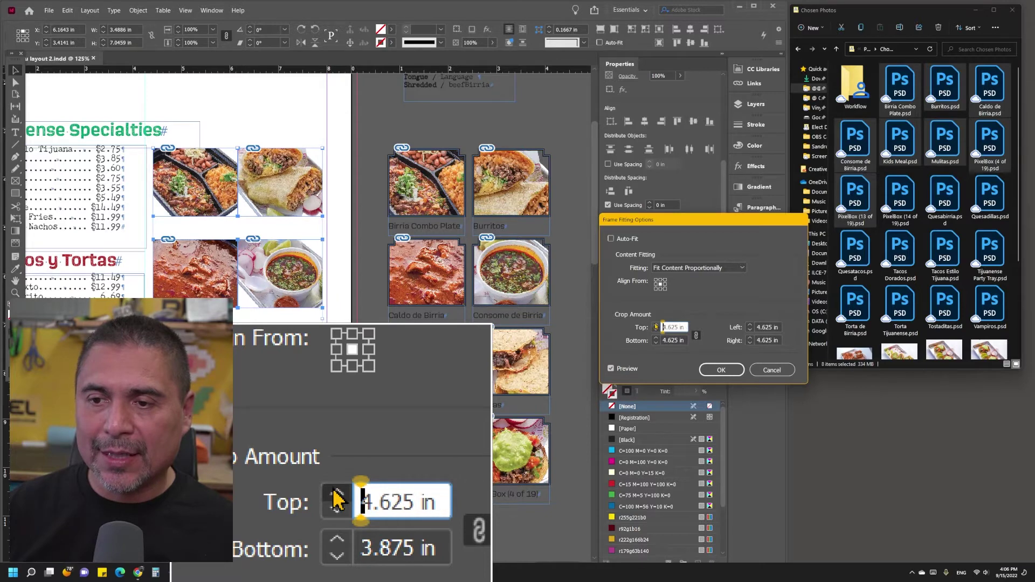
pyautogui.click(656, 326)
pyautogui.click(656, 326)
pyautogui.click(656, 327)
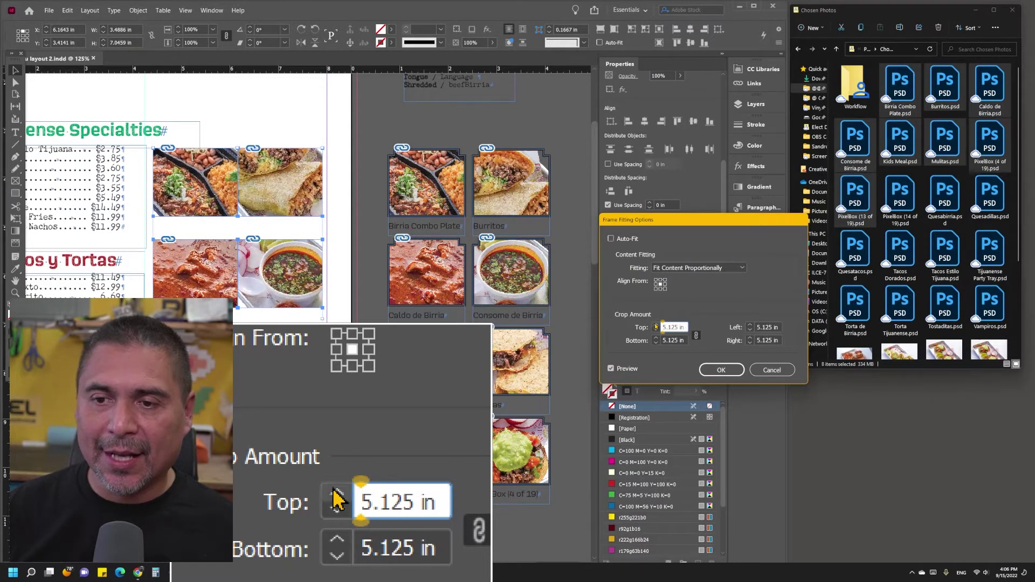
pyautogui.click(655, 327)
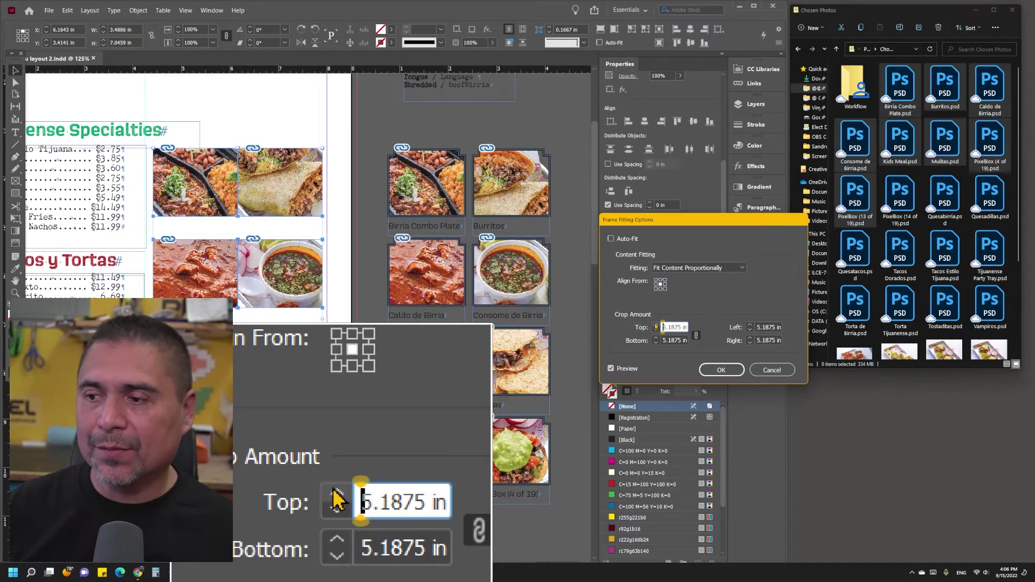
pyautogui.click(711, 370)
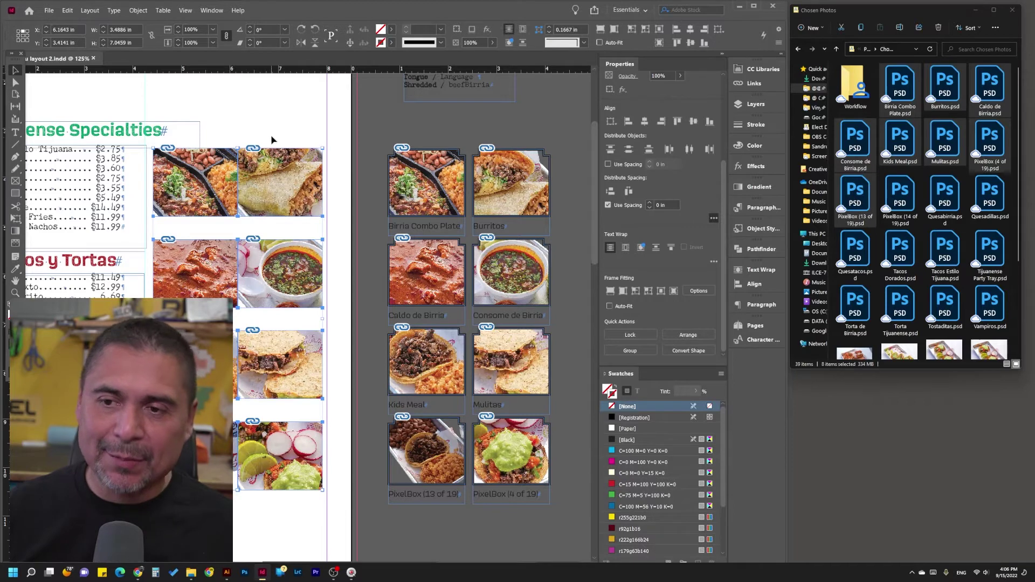
# - Nudge the second column's four photos outward to the page margin, opening a narrow gap between the columns, and deselect them
pyautogui.moveTo(271, 128); pyautogui.dragTo(299, 504)
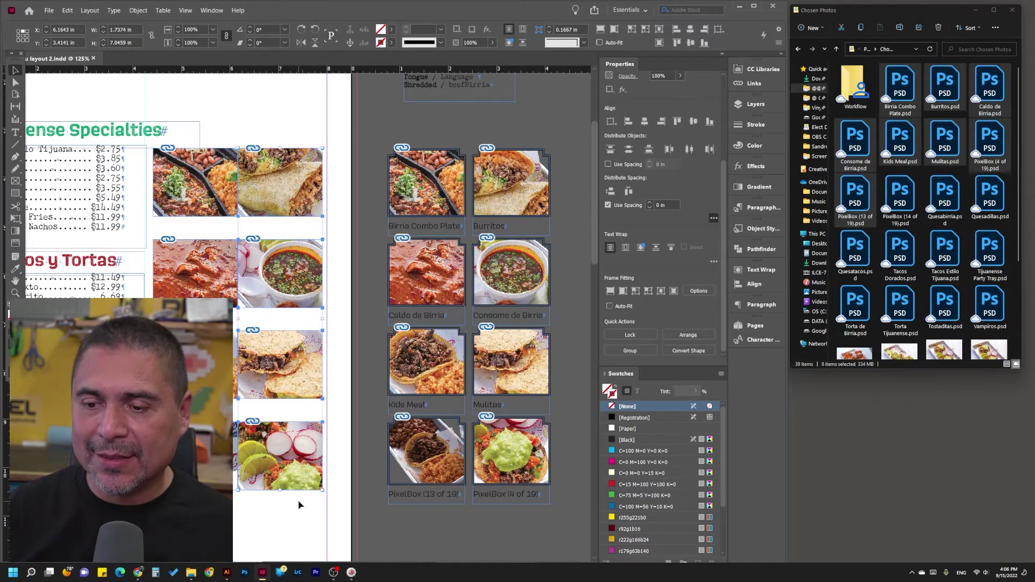
pyautogui.press('Right')
pyautogui.press('Right')
pyautogui.press('Right')
pyautogui.press('Right')
pyautogui.press('Right')
pyautogui.press('Right')
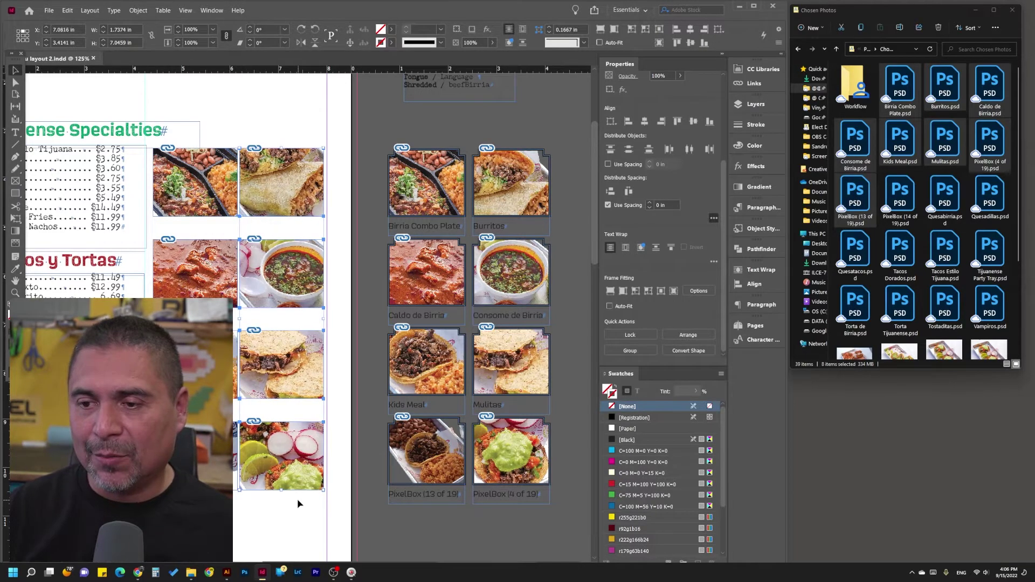
pyautogui.press('Right')
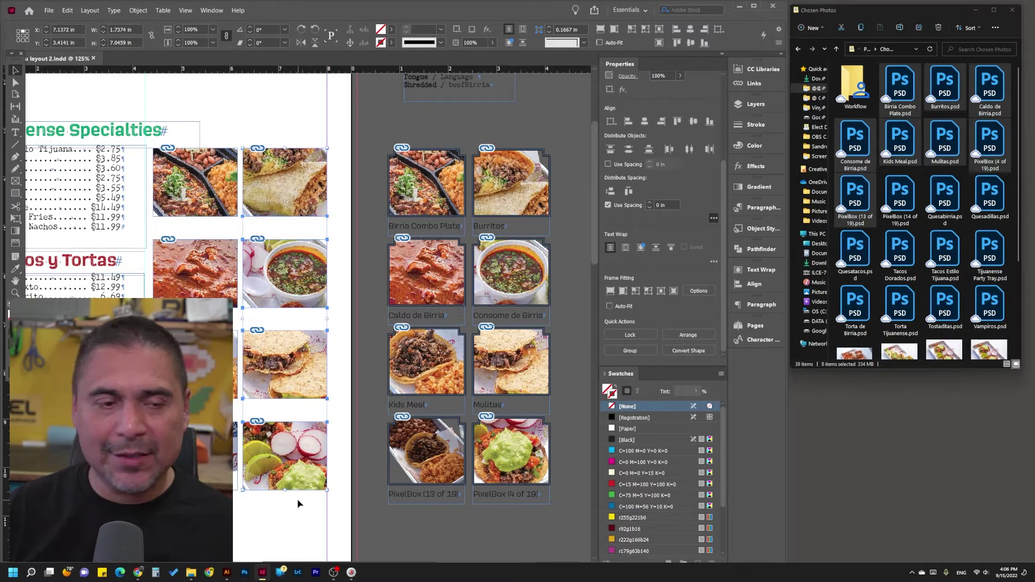
pyautogui.press('Right')
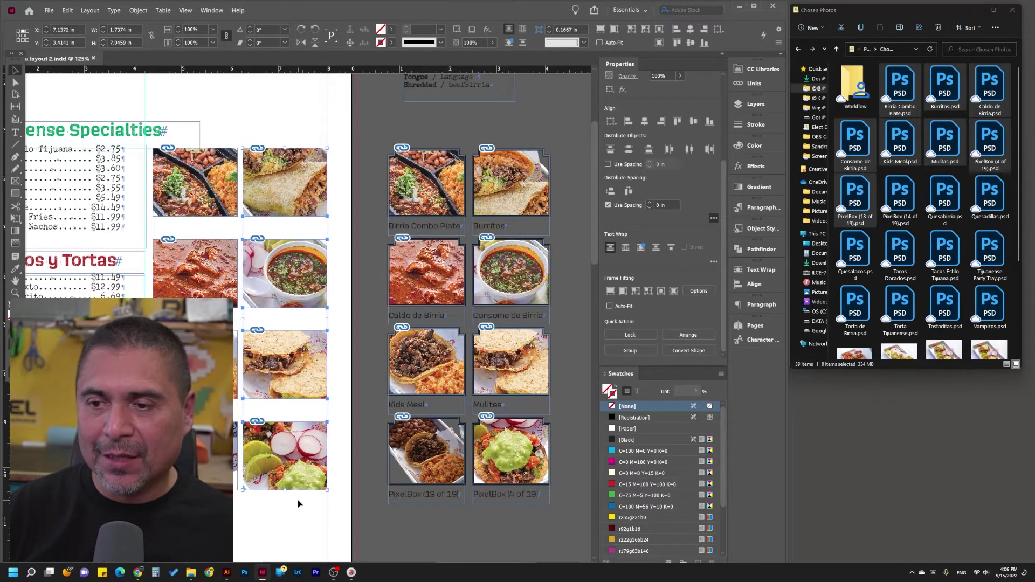
pyautogui.press('Left')
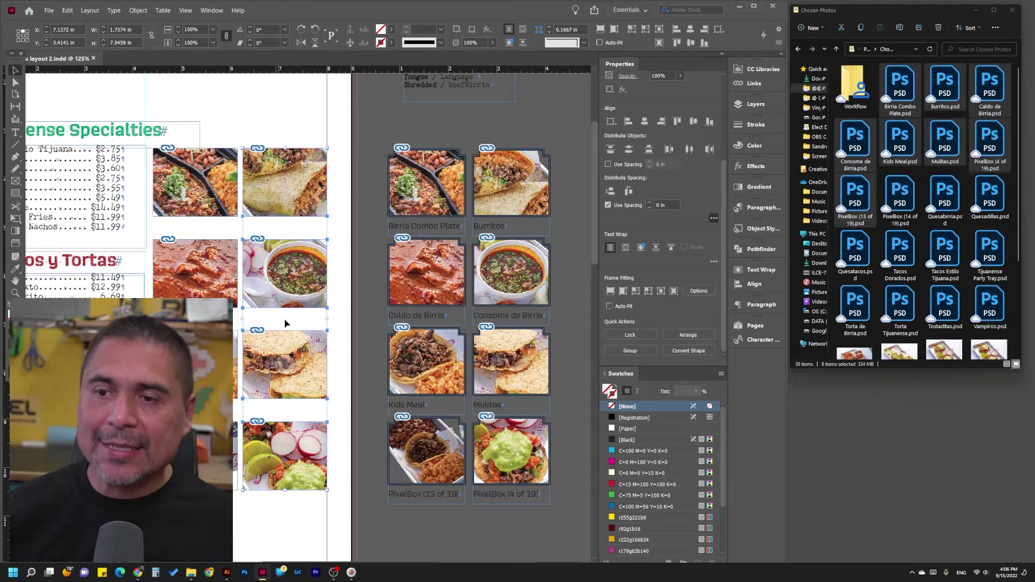
pyautogui.click(228, 136)
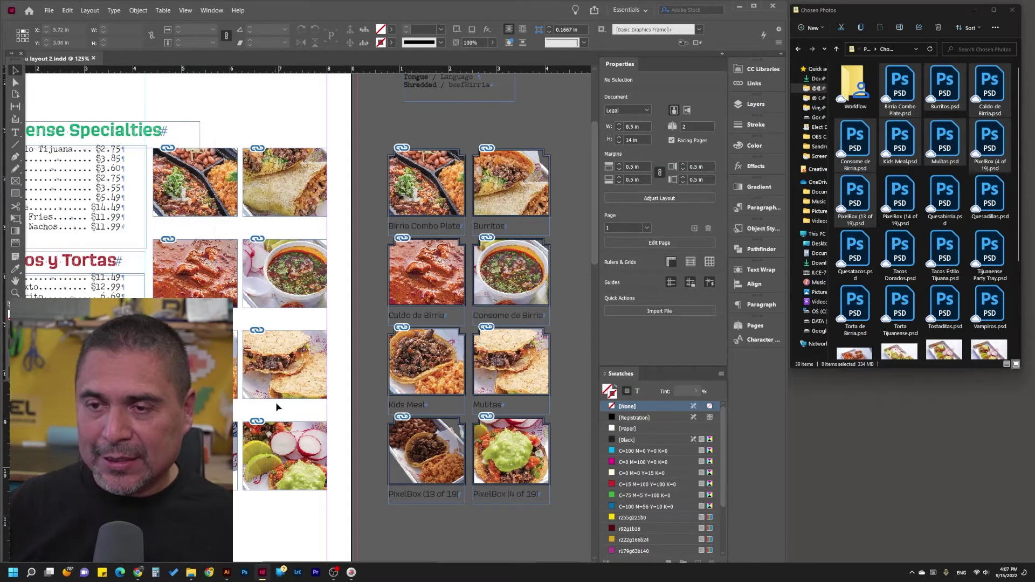
# - Configure the eight photos' caption setup to use the Name metadata below the image, with captions not grouped with their images
pyautogui.moveTo(277, 407); pyautogui.dragTo(282, 493)
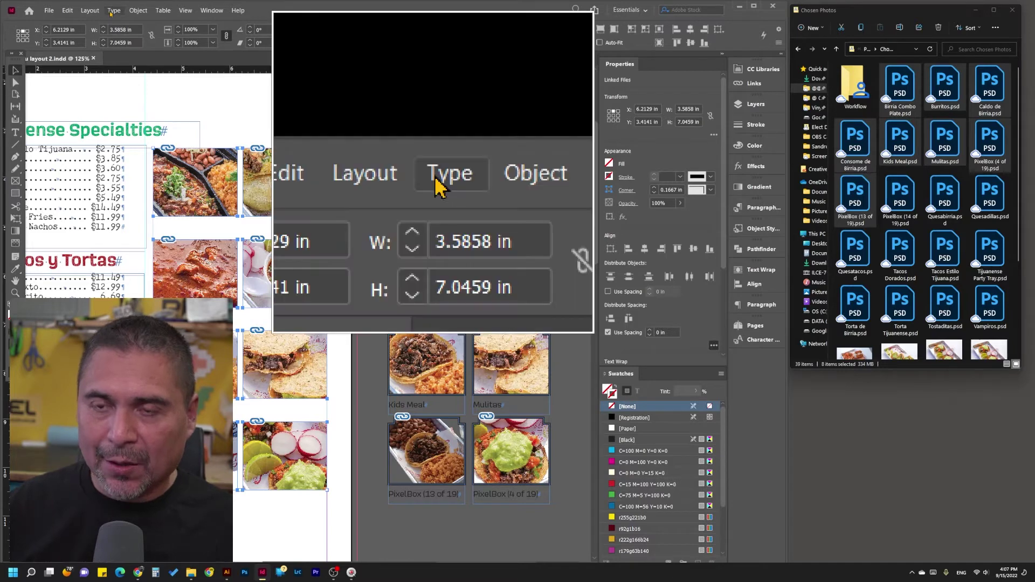
pyautogui.click(138, 11)
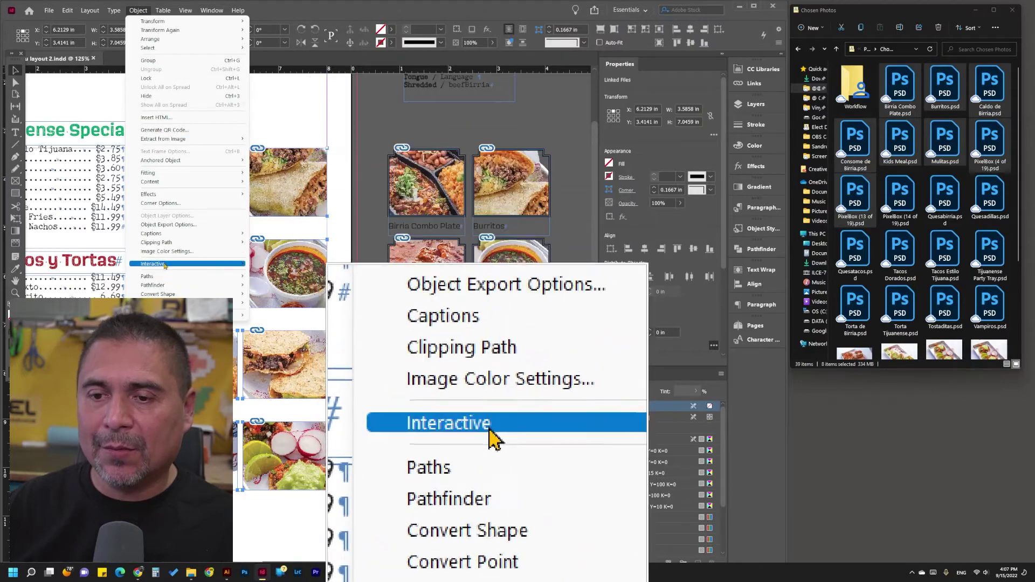
pyautogui.moveTo(168, 235)
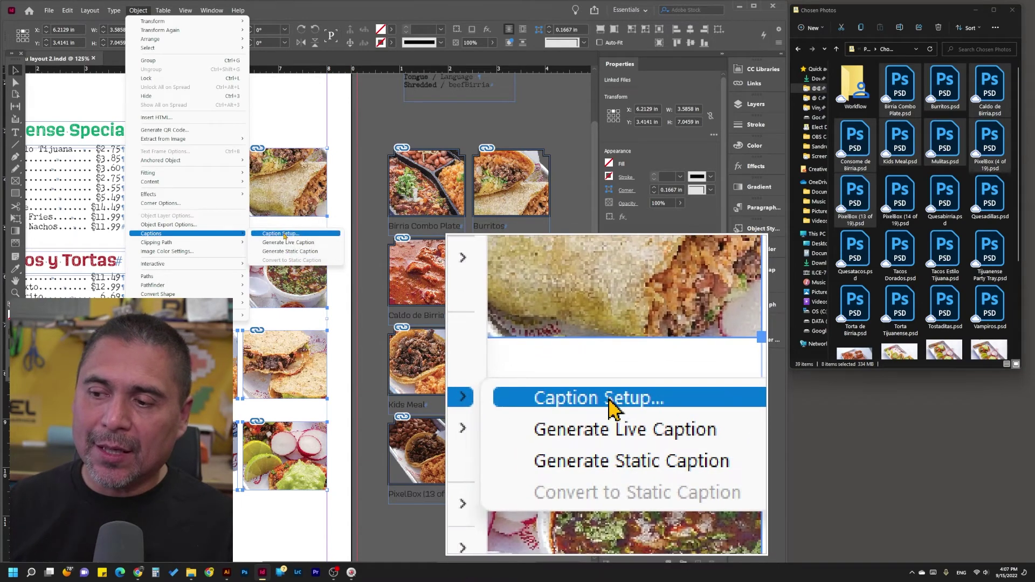
pyautogui.click(284, 237)
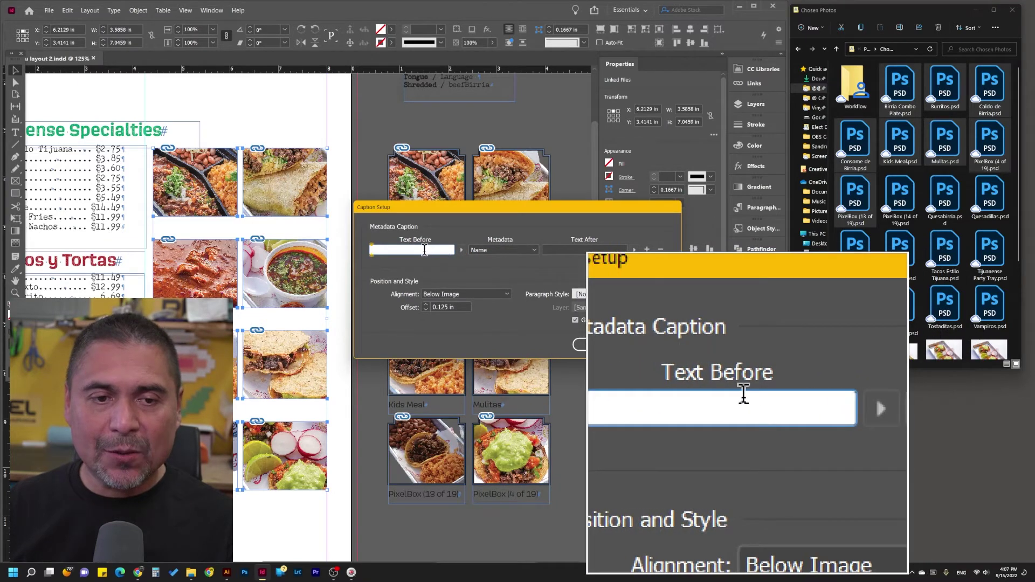
pyautogui.click(506, 252)
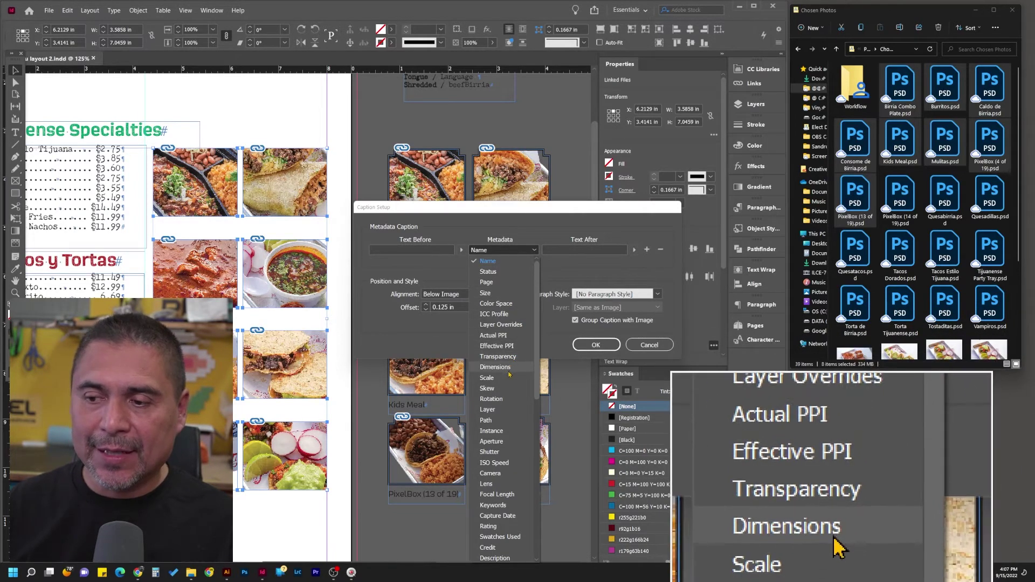
pyautogui.click(496, 263)
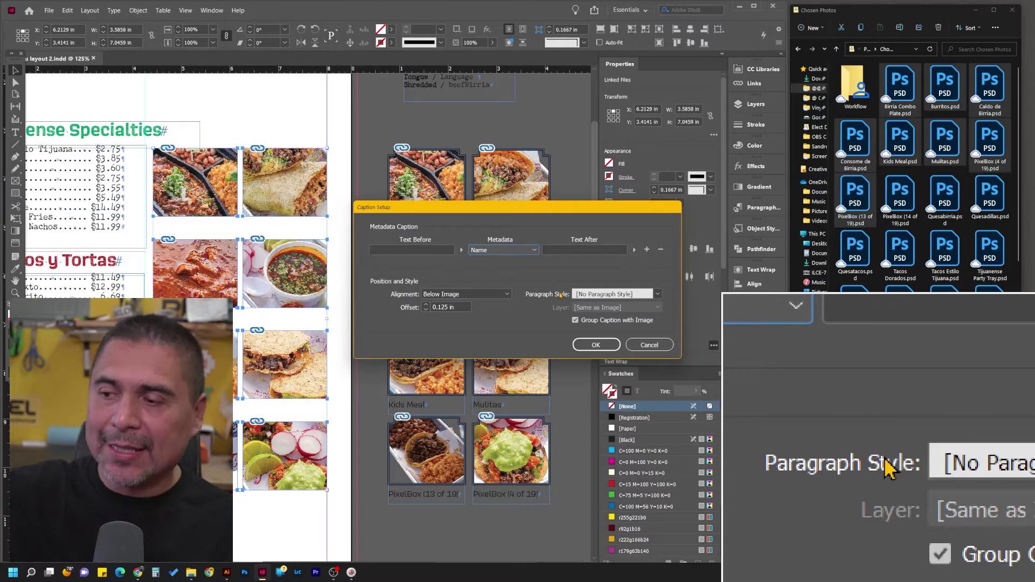
pyautogui.click(576, 320)
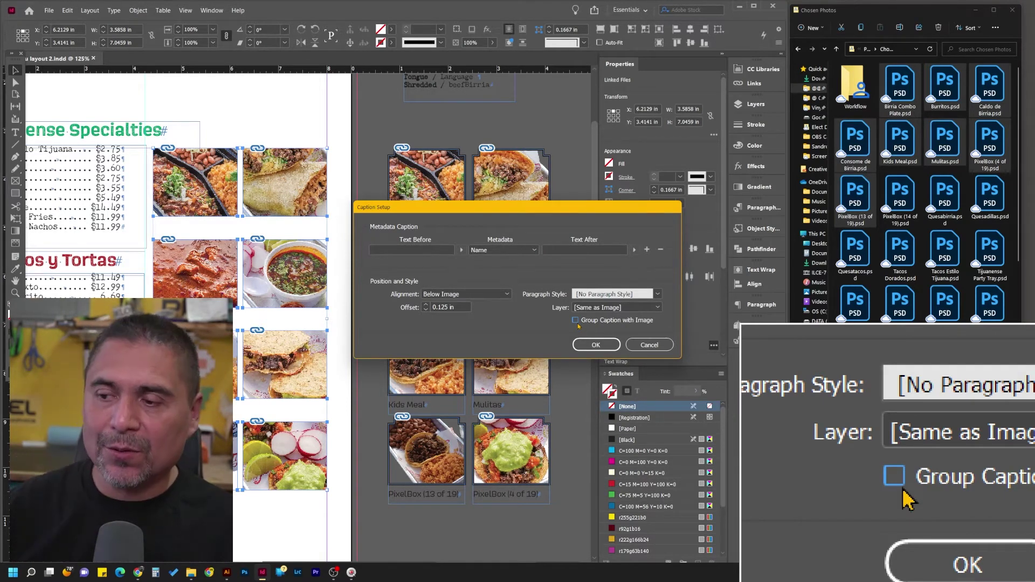
pyautogui.click(593, 345)
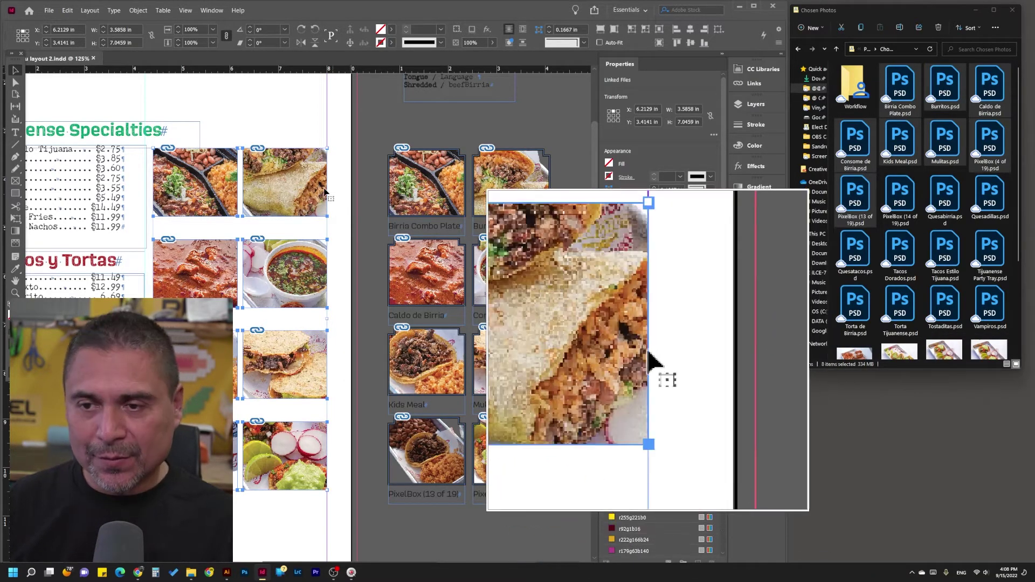
# - Generate static captions for the eight selected photos
pyautogui.click(114, 11)
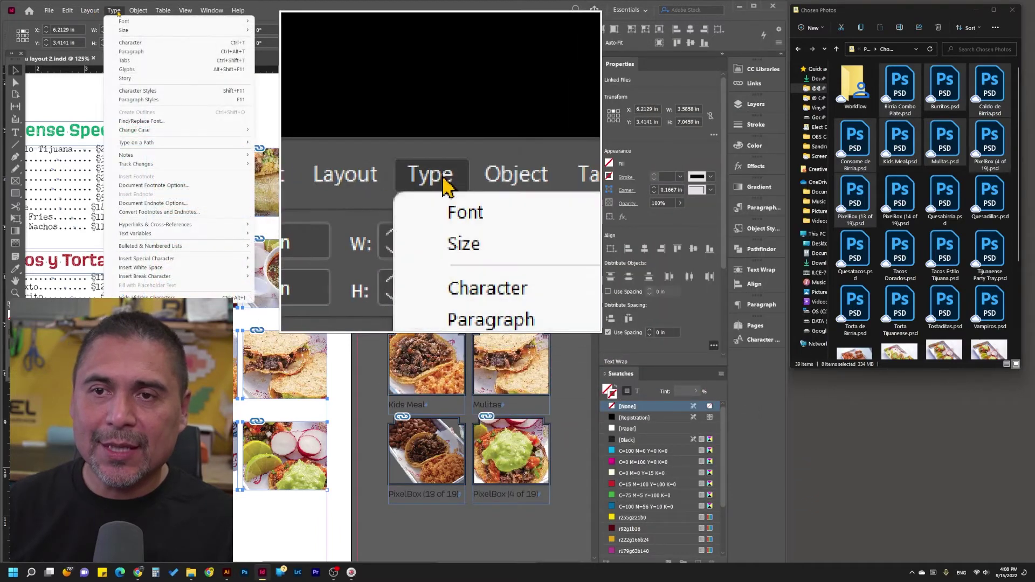
pyautogui.moveTo(138, 10)
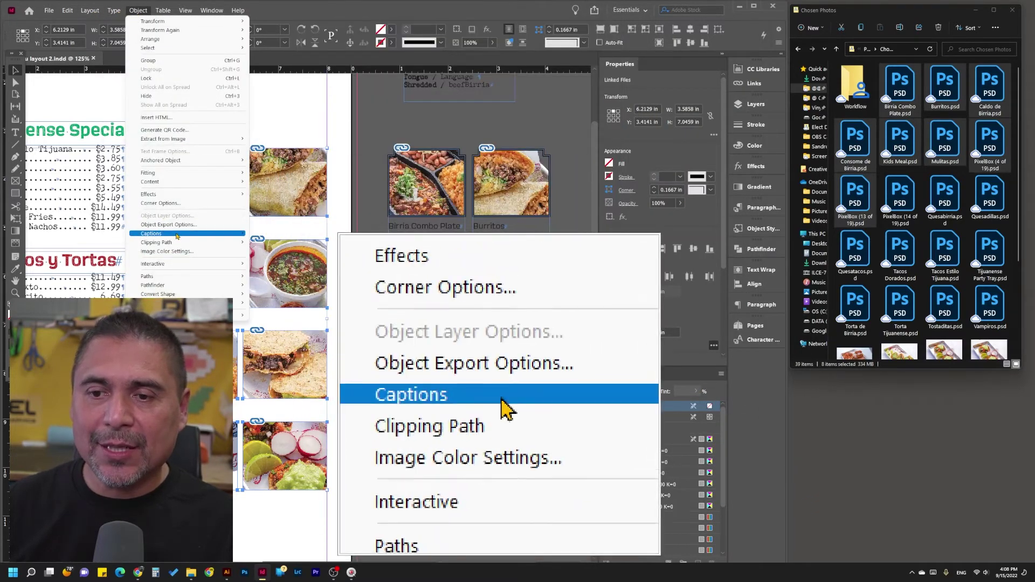
pyautogui.moveTo(178, 236)
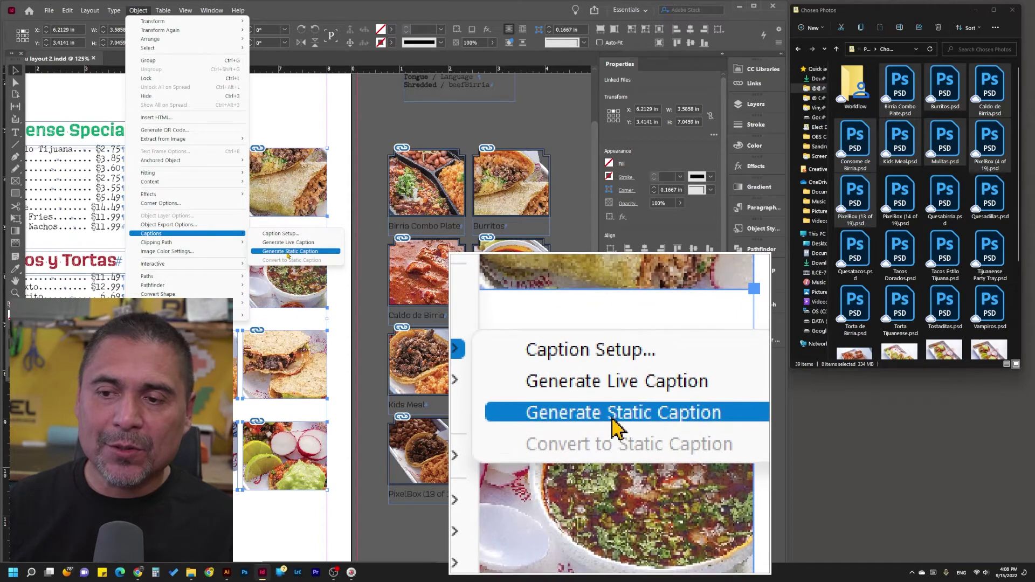
pyautogui.click(289, 256)
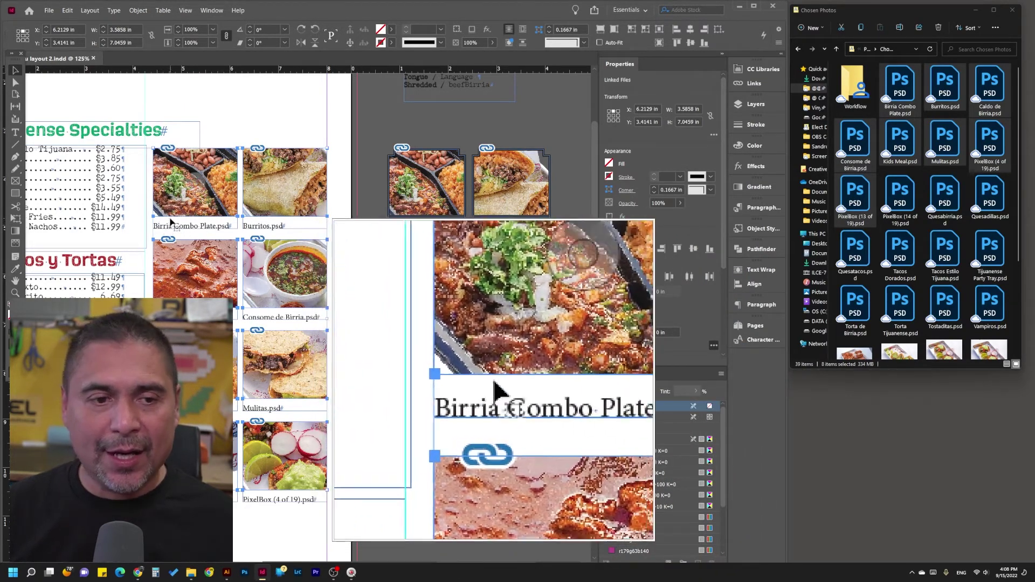
# - Examine the generated captions beneath the eight photos, from the first row down to the fourth
pyautogui.hotkey('ctrl', '=')
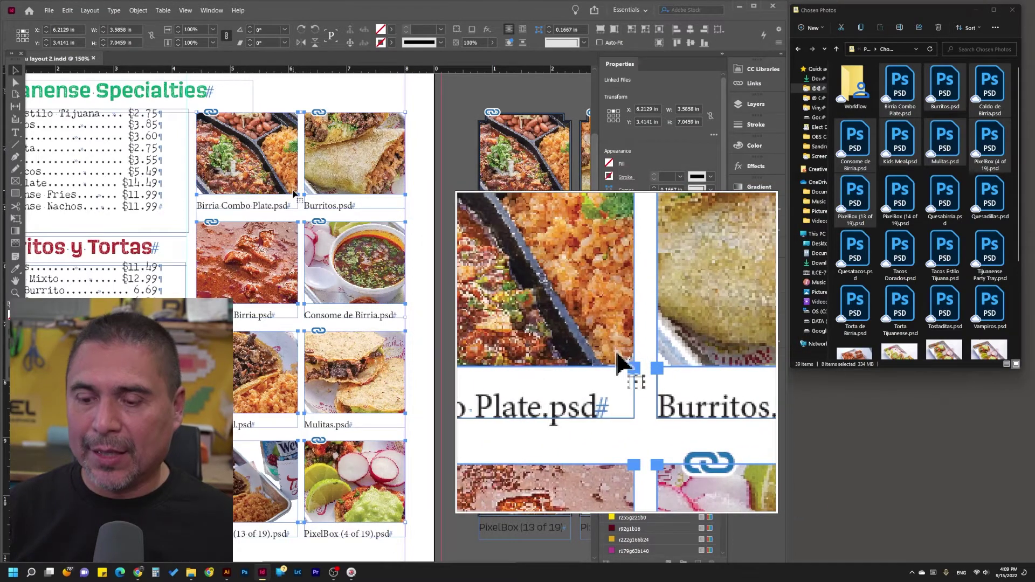
pyautogui.click(293, 198)
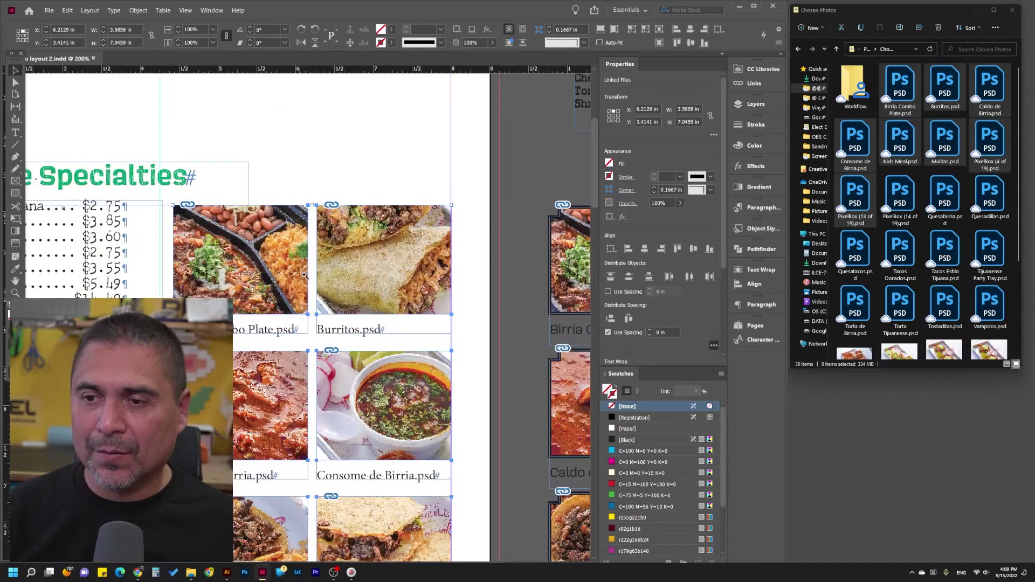
pyautogui.click(310, 316)
pyautogui.scroll(-2, 311, 314)
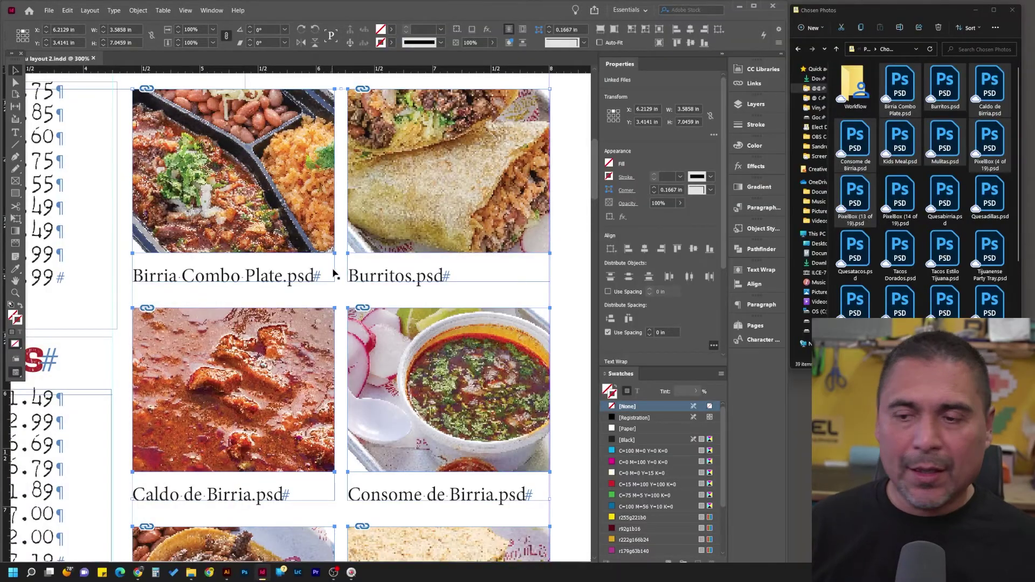
pyautogui.scroll(-6, 333, 275)
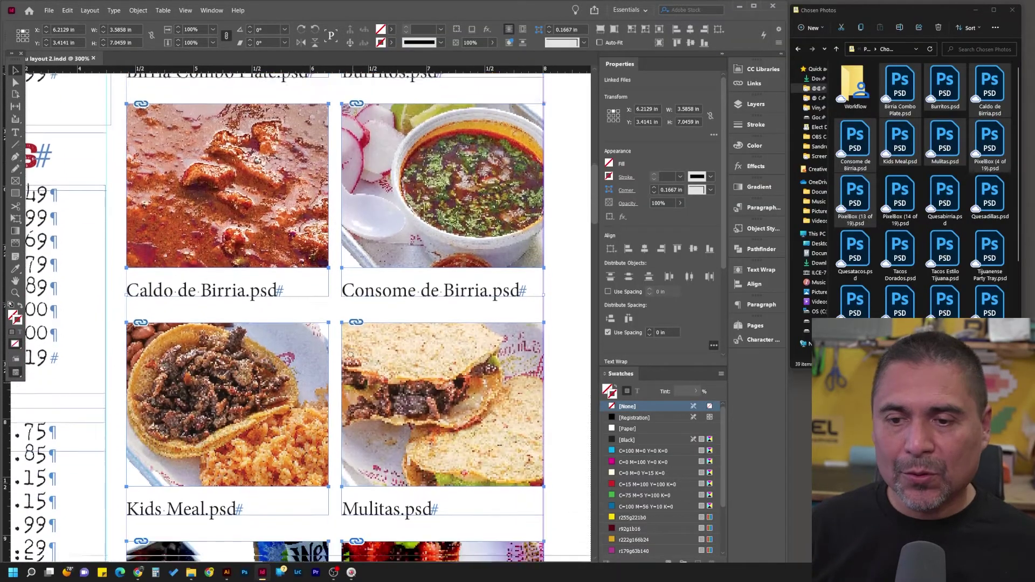
pyautogui.scroll(-9, 350, 355)
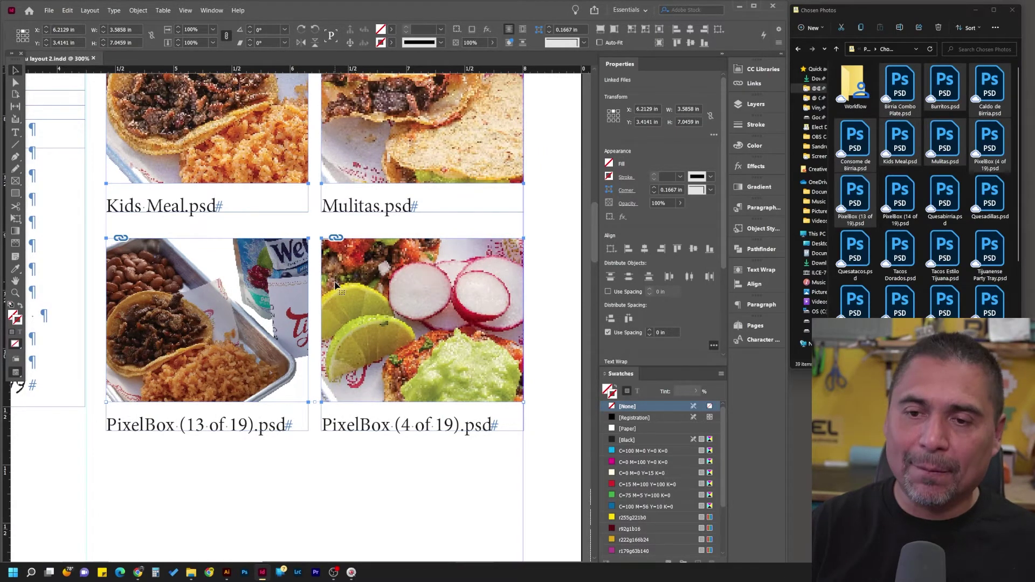
pyautogui.hotkey('ctrl', '-')
pyautogui.hotkey('ctrl', '-')
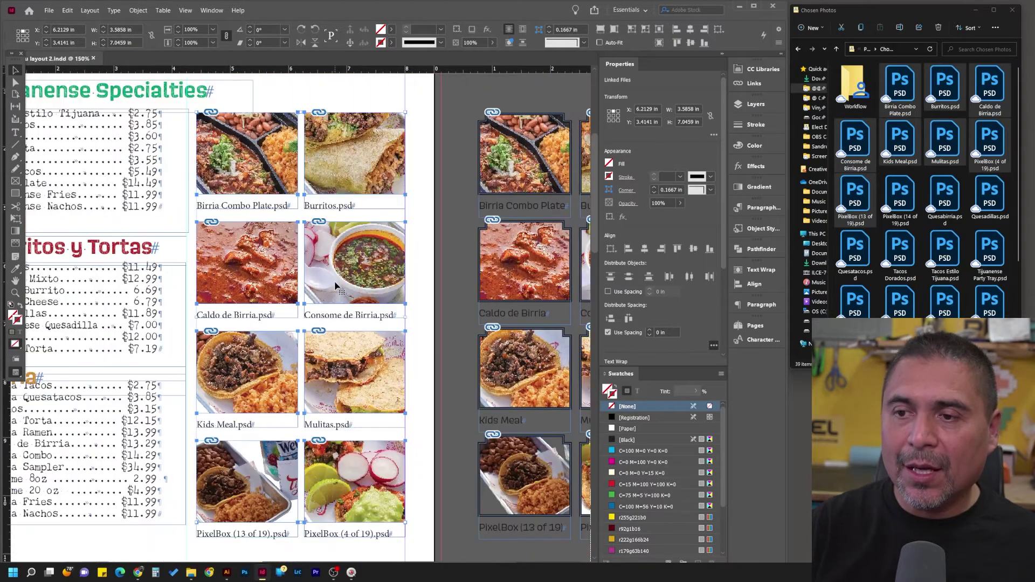
pyautogui.moveTo(336, 290); pyautogui.dragTo(267, 274)
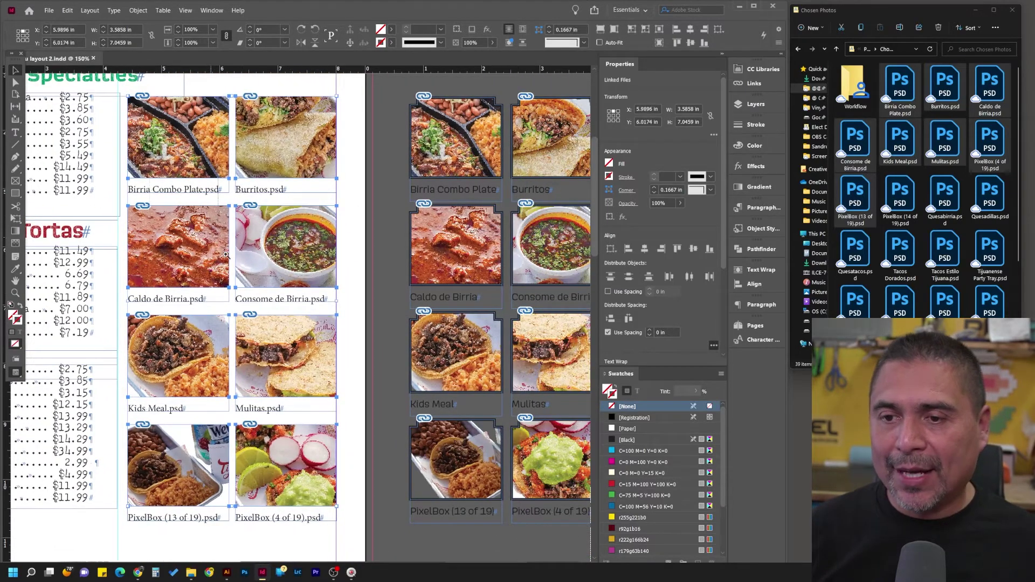
pyautogui.click(330, 312)
pyautogui.moveTo(169, 149); pyautogui.dragTo(261, 220)
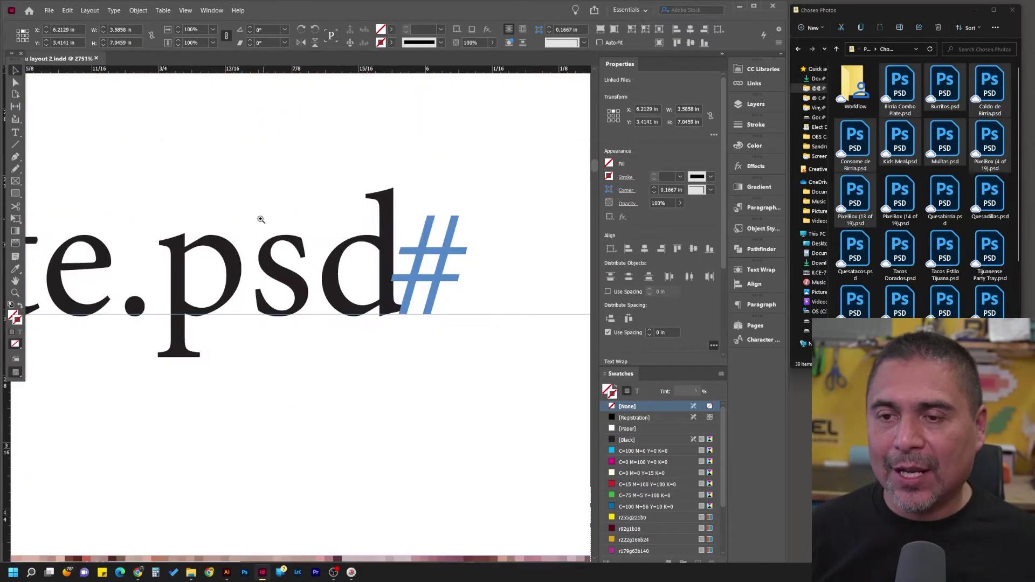
pyautogui.click(218, 286)
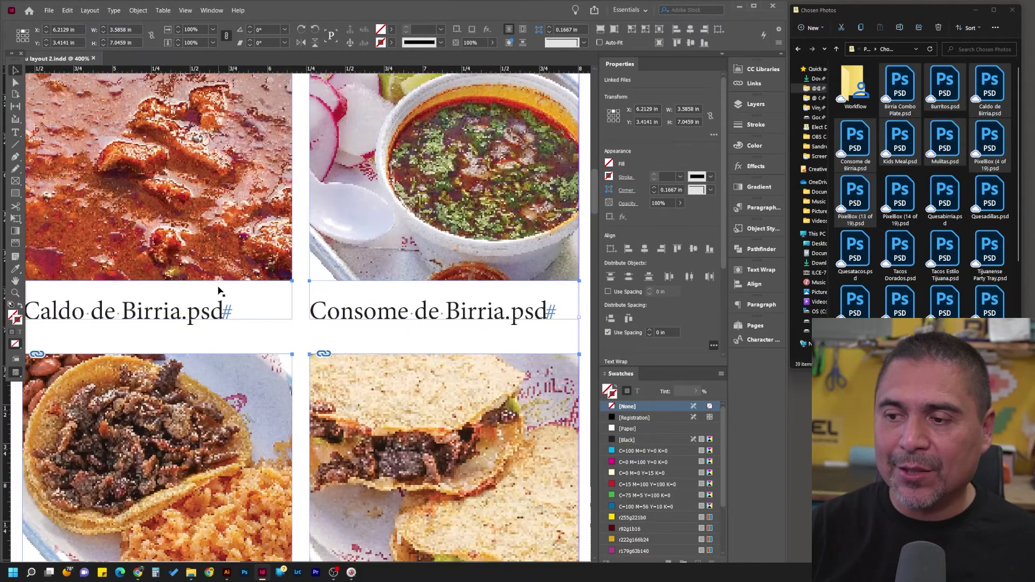
pyautogui.keyDown('alt'); pyautogui.click(218, 291); pyautogui.keyUp('alt')
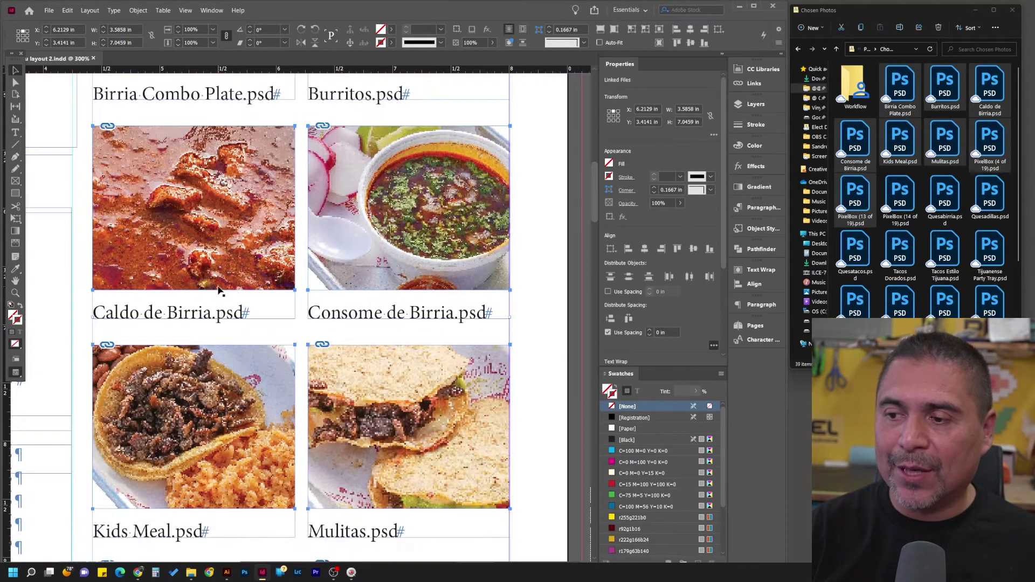
pyautogui.keyDown('alt'); pyautogui.click(218, 291); pyautogui.keyUp('alt')
pyautogui.keyDown('alt'); pyautogui.click(218, 291); pyautogui.keyUp('alt')
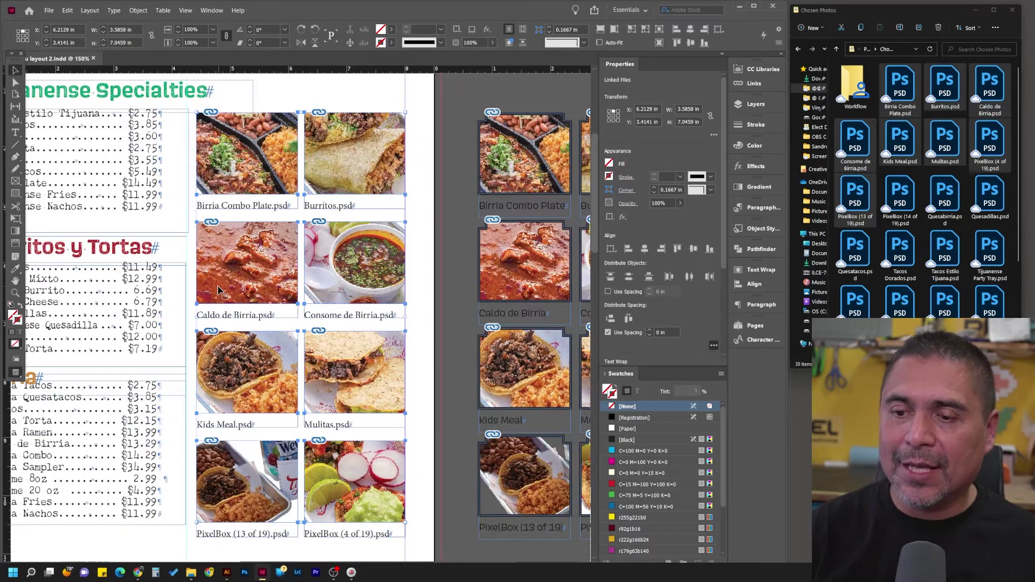
pyautogui.moveTo(254, 190); pyautogui.dragTo(232, 188)
pyautogui.moveTo(308, 243); pyautogui.dragTo(311, 243)
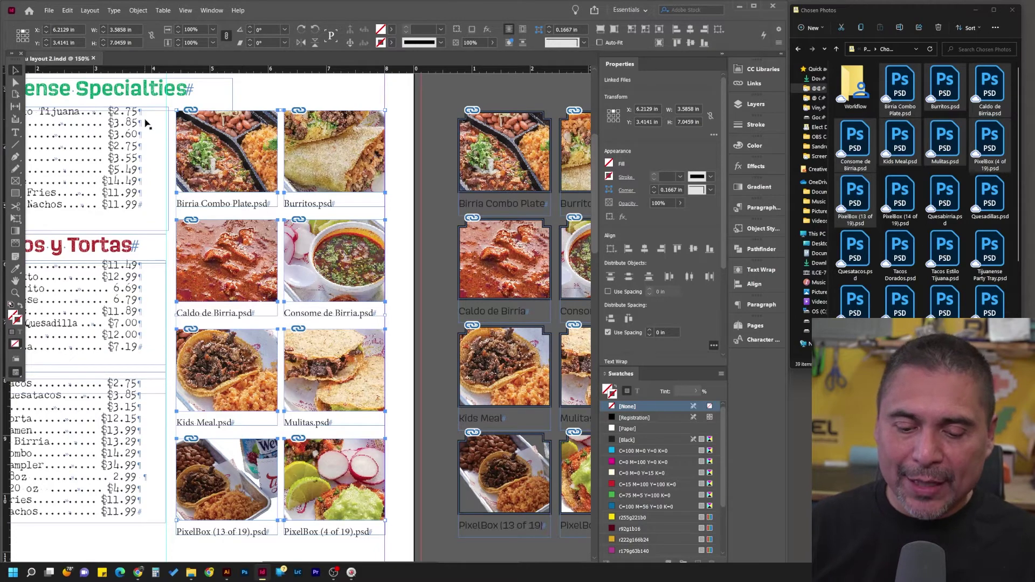
# - Set up a document-wide Find/Change text search for ".psd" with an empty replacement
pyautogui.click(67, 11)
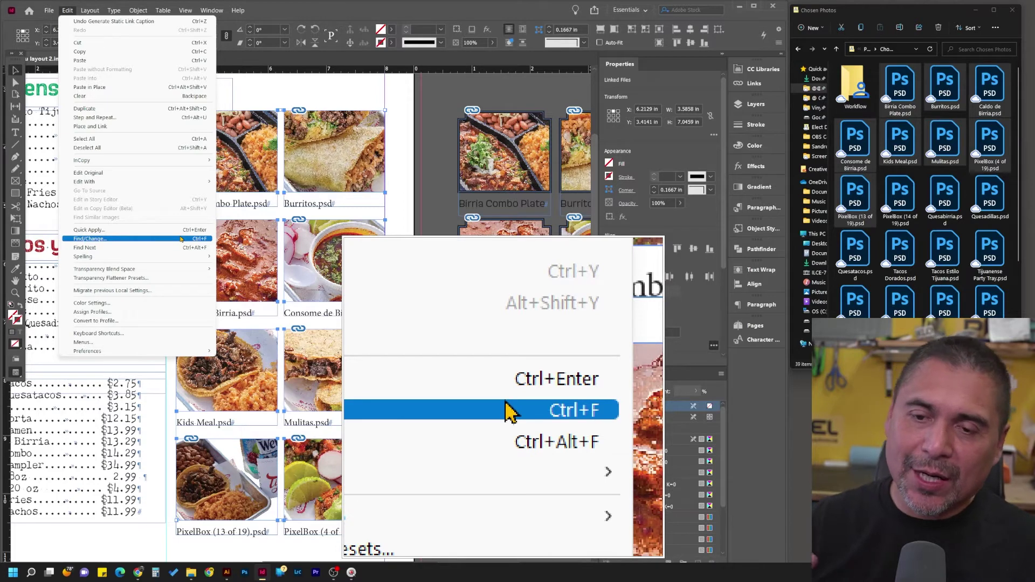
pyautogui.click(147, 239)
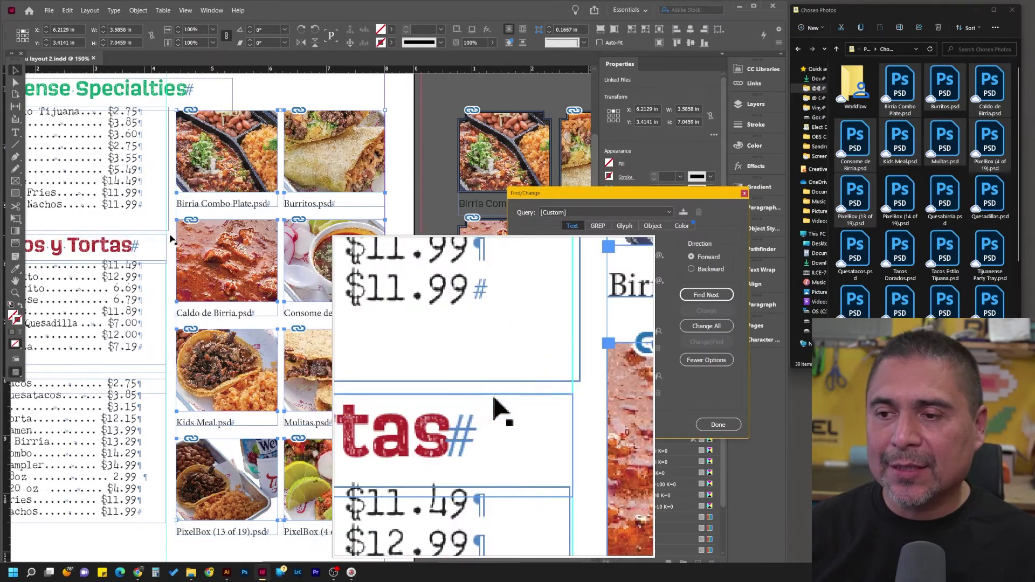
pyautogui.moveTo(552, 196); pyautogui.dragTo(194, 113)
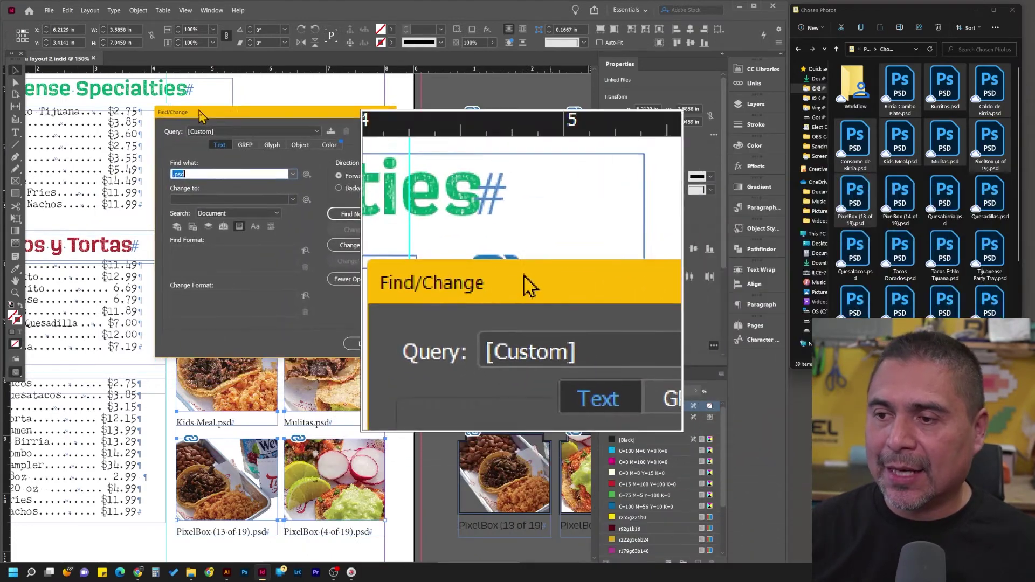
pyautogui.click(201, 171)
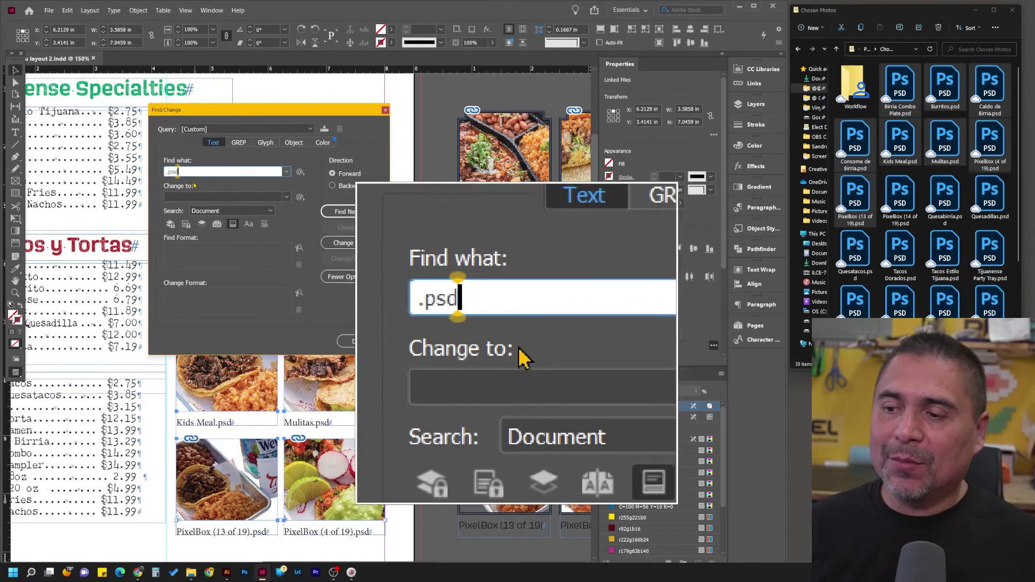
pyautogui.doubleClick(190, 172)
pyautogui.click(190, 172)
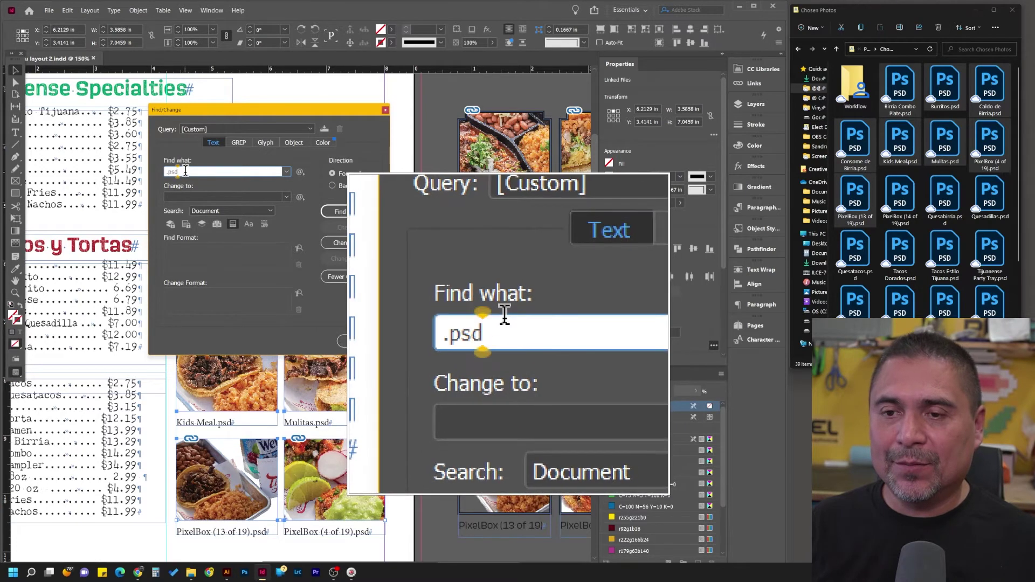
pyautogui.click(188, 196)
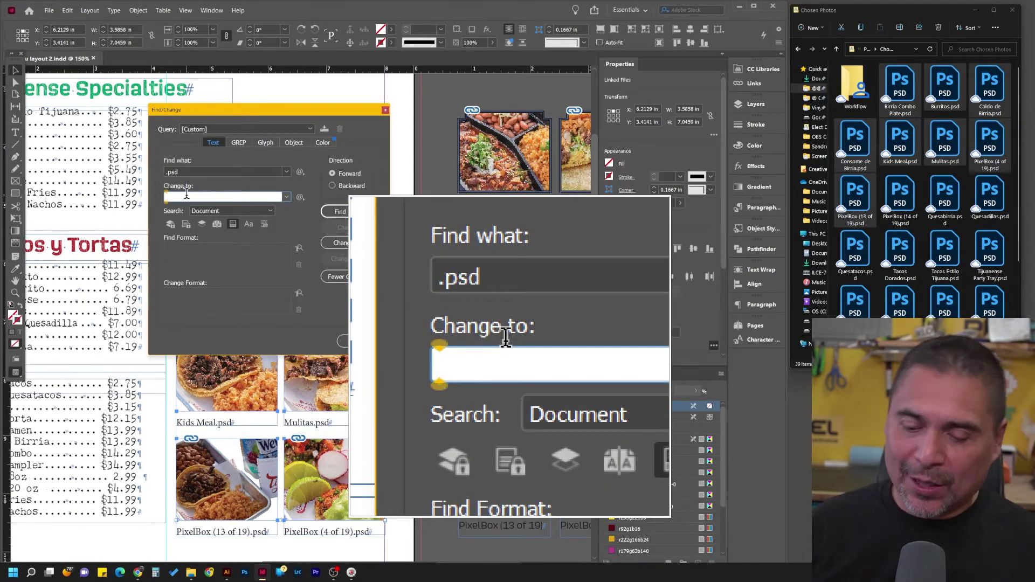
# - Find the next ".psd", remove every occurrence from the captions, close Find/Change and leave text editing with nothing selected
pyautogui.click(342, 212)
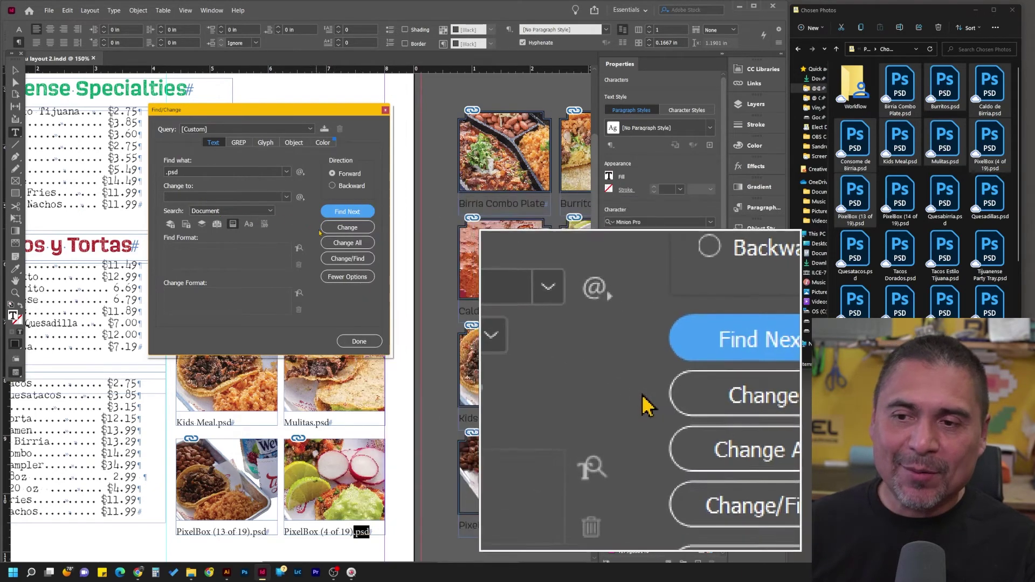
pyautogui.click(344, 244)
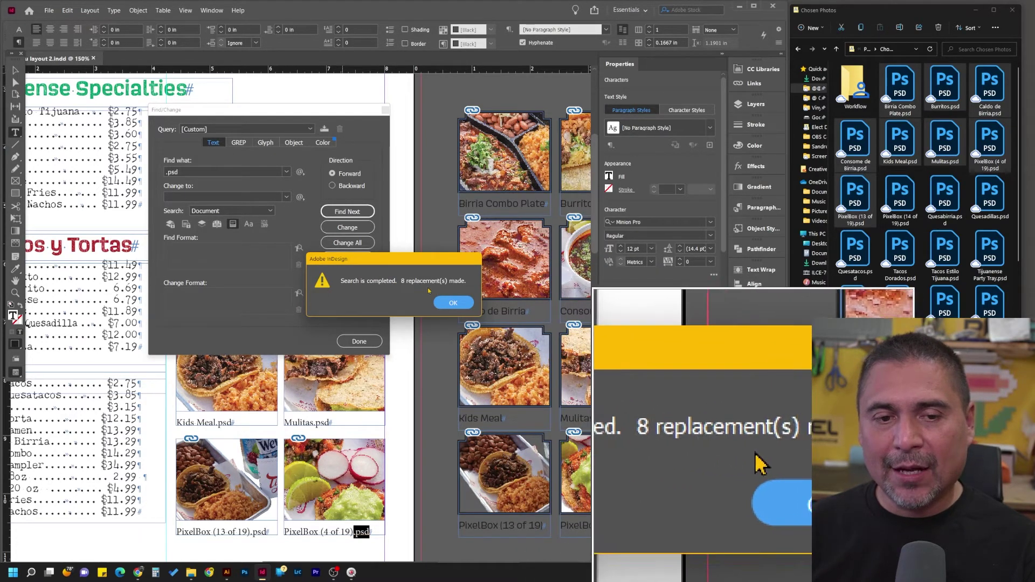
pyautogui.click(454, 303)
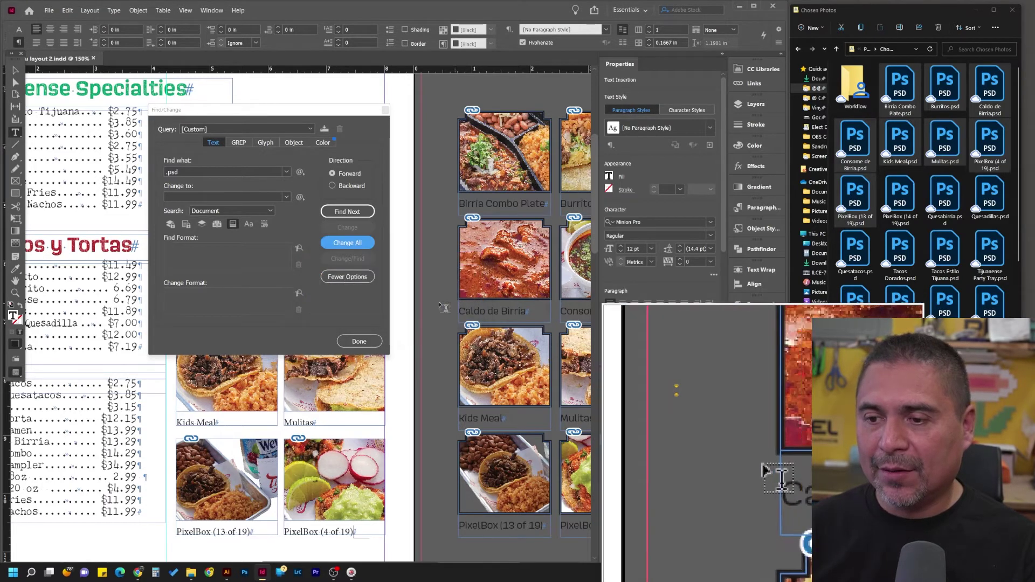
pyautogui.click(369, 342)
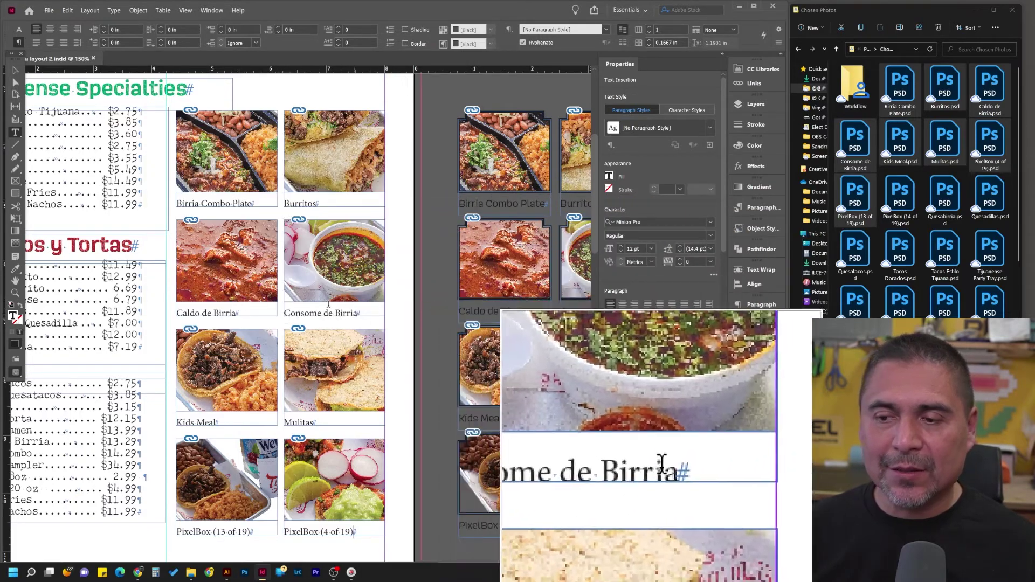
pyautogui.press('Escape')
# - Check the caption text frames under the four photo rows by selecting each row's pair in turn
pyautogui.scroll(-1, 205, 318)
pyautogui.scroll(2, 205, 318)
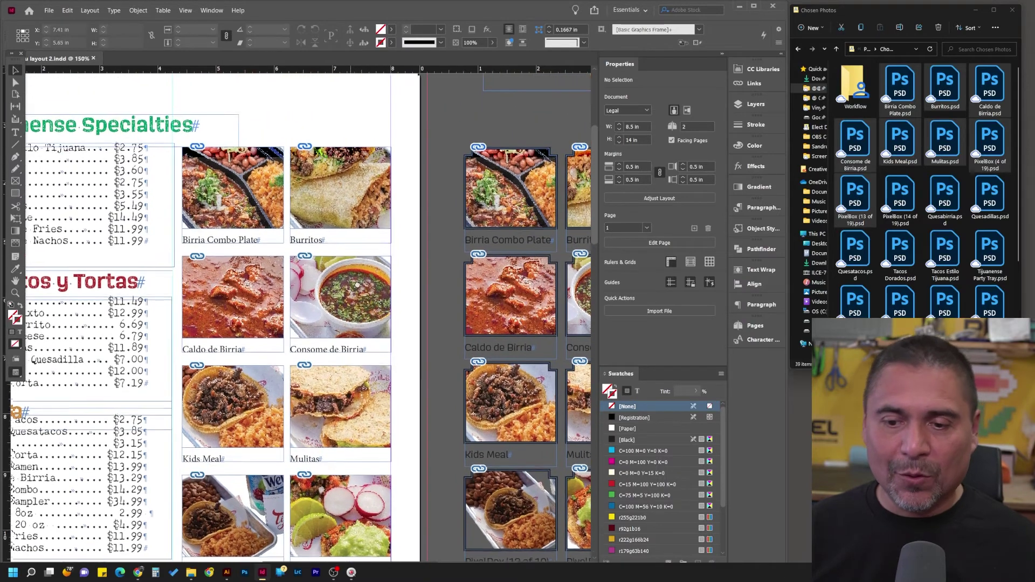
pyautogui.moveTo(356, 277); pyautogui.dragTo(318, 261)
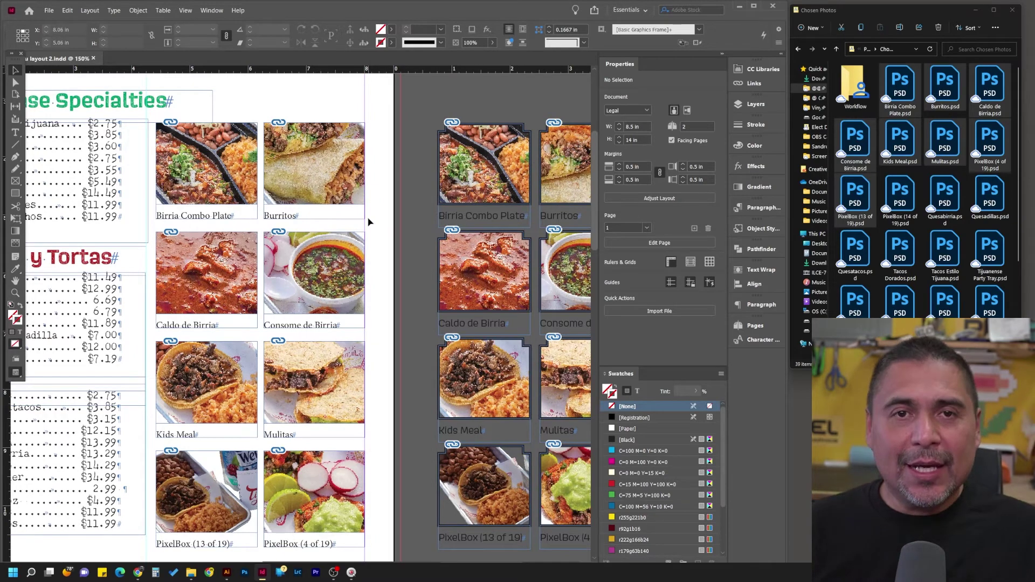
pyautogui.click(220, 218)
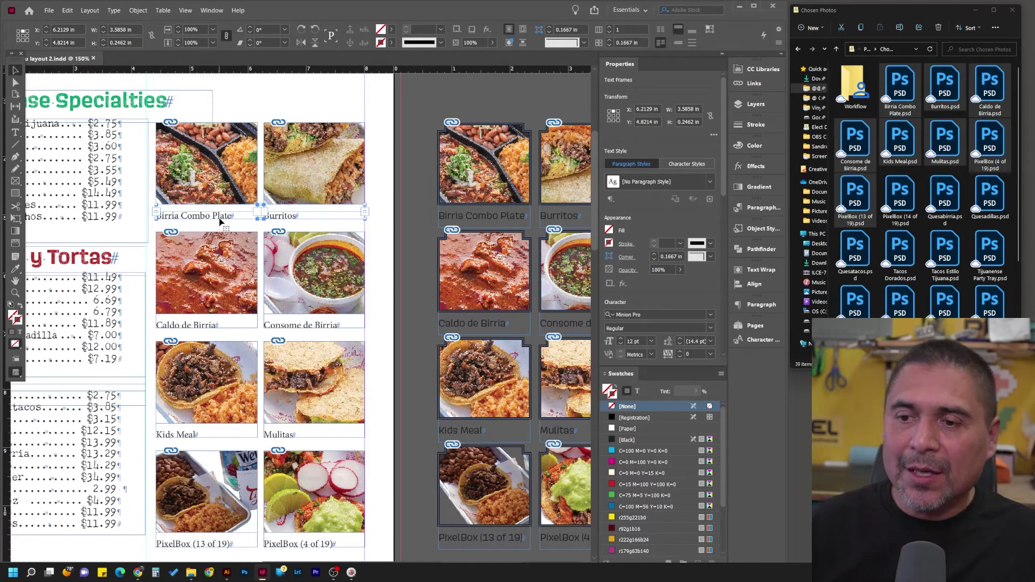
pyautogui.click(228, 326)
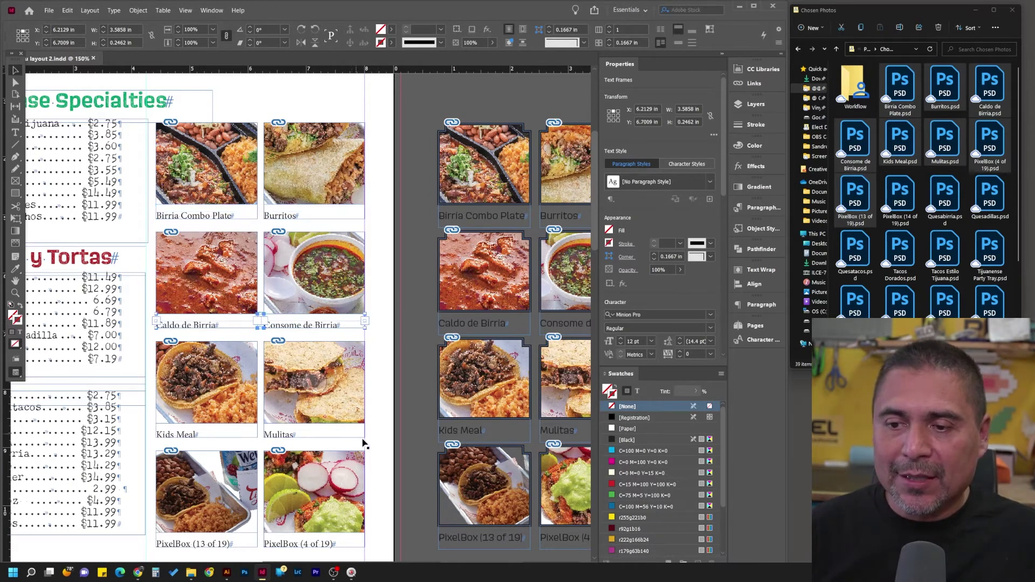
pyautogui.click(237, 436)
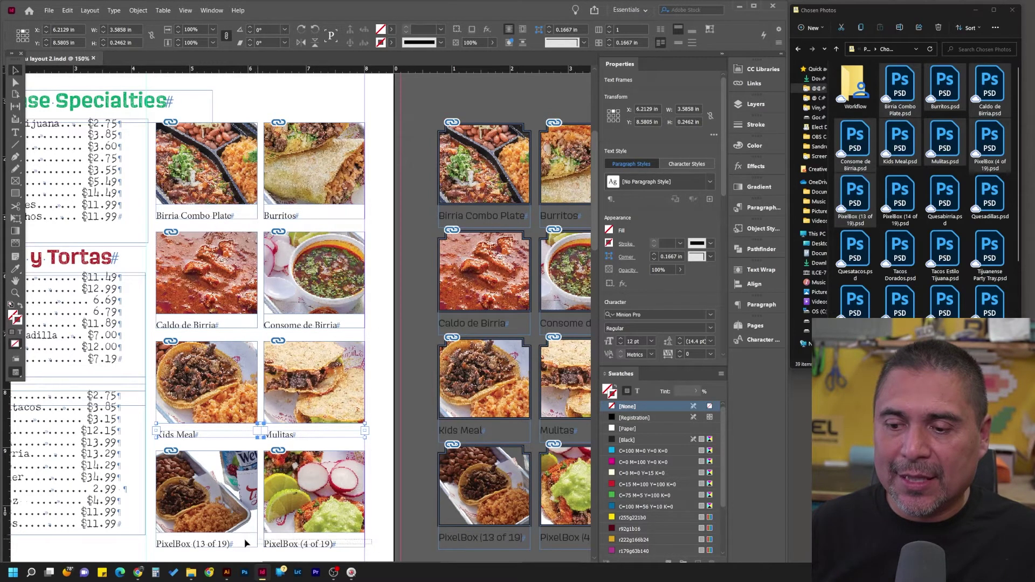
pyautogui.click(225, 545)
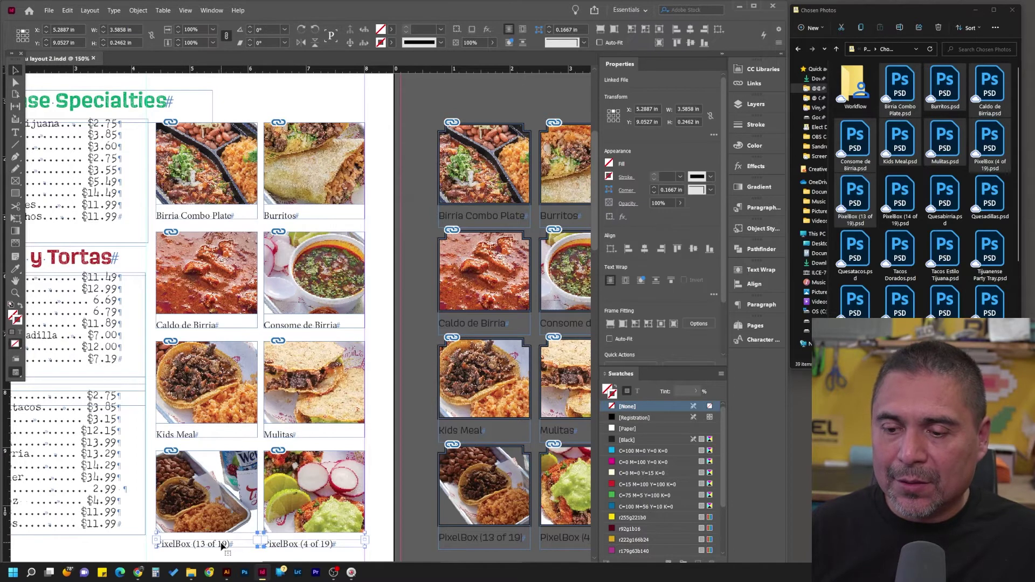
pyautogui.click(222, 546)
pyautogui.click(233, 437)
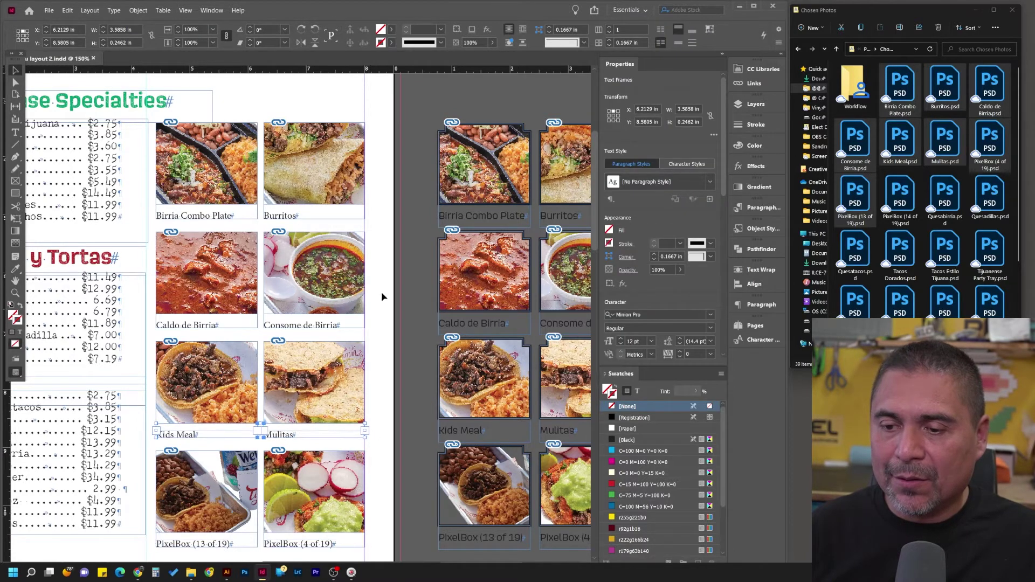
# - Set the font of the two captions under the first photo row to Scarlet
pyautogui.click(232, 216)
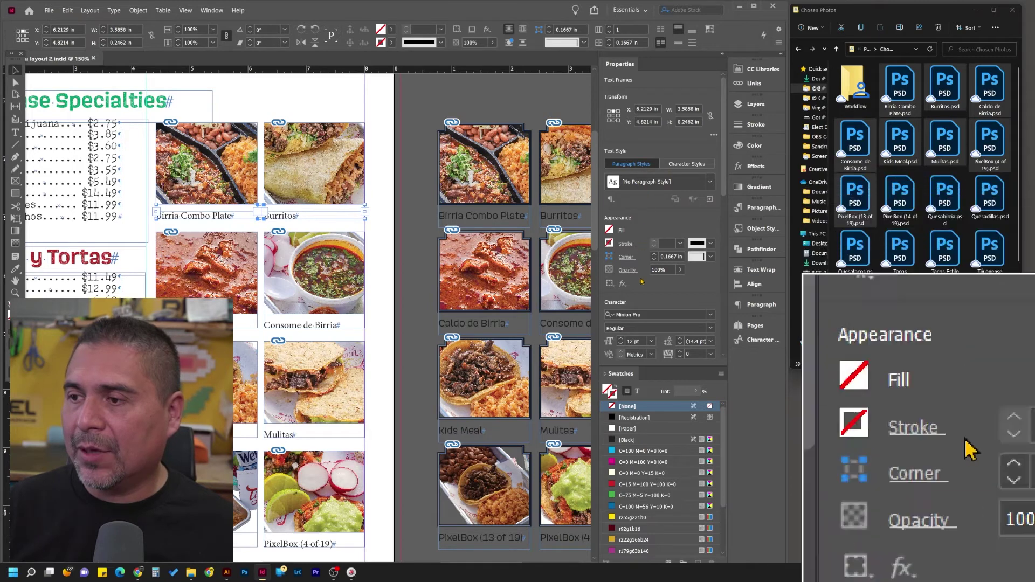
pyautogui.click(648, 314)
pyautogui.click(648, 314)
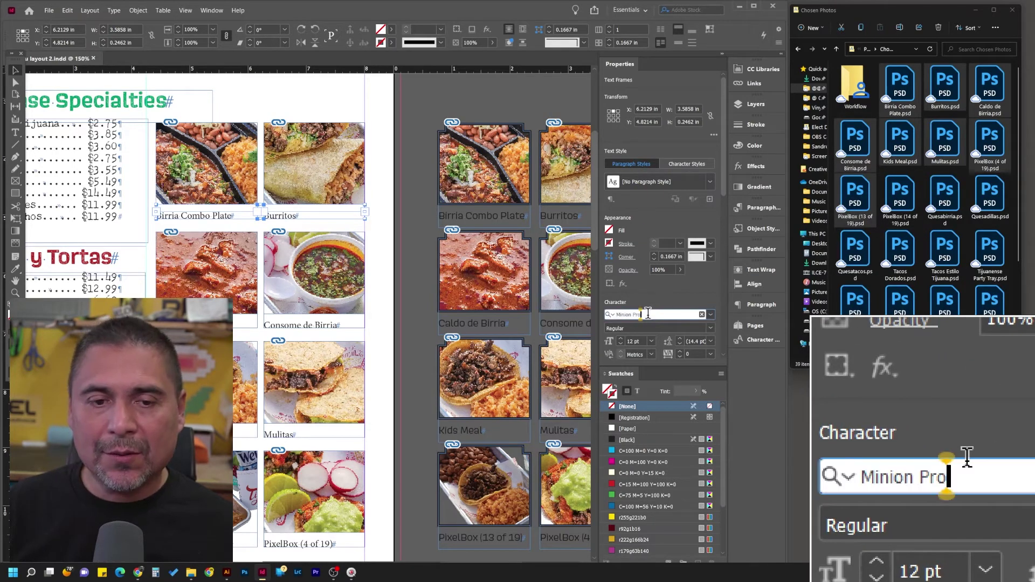
pyautogui.moveTo(648, 314); pyautogui.dragTo(615, 315)
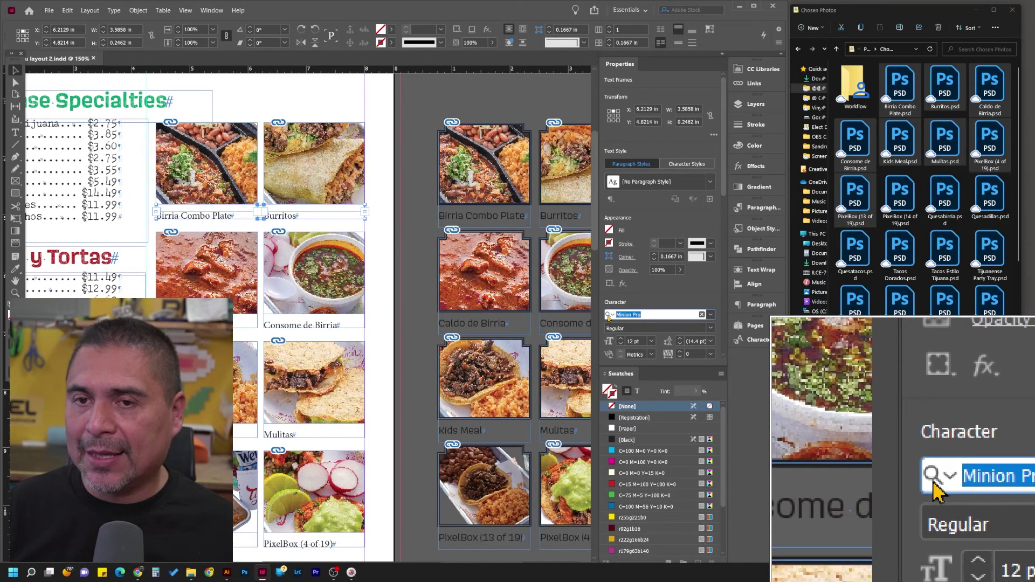
pyautogui.write('scar')
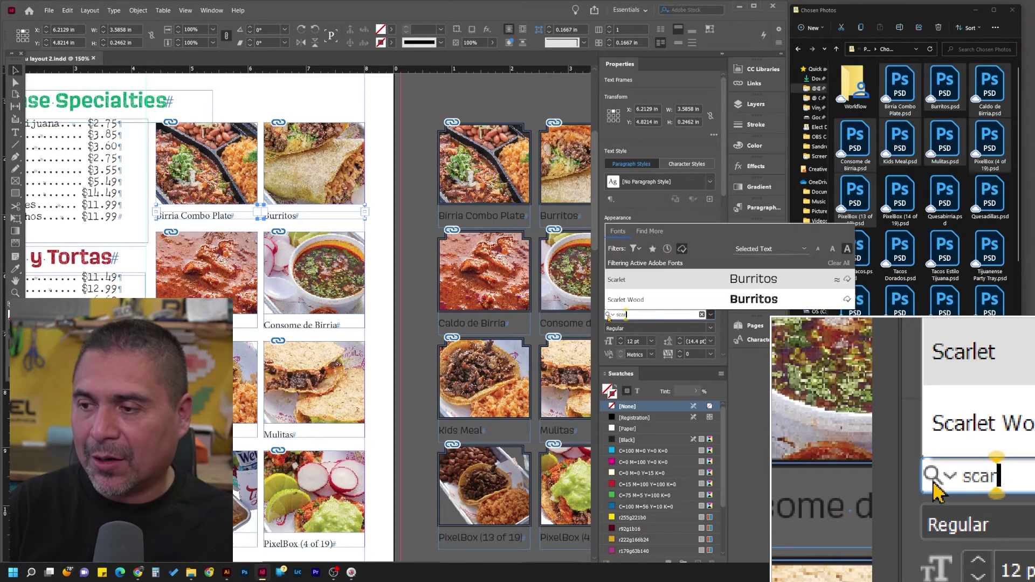
pyautogui.click(642, 279)
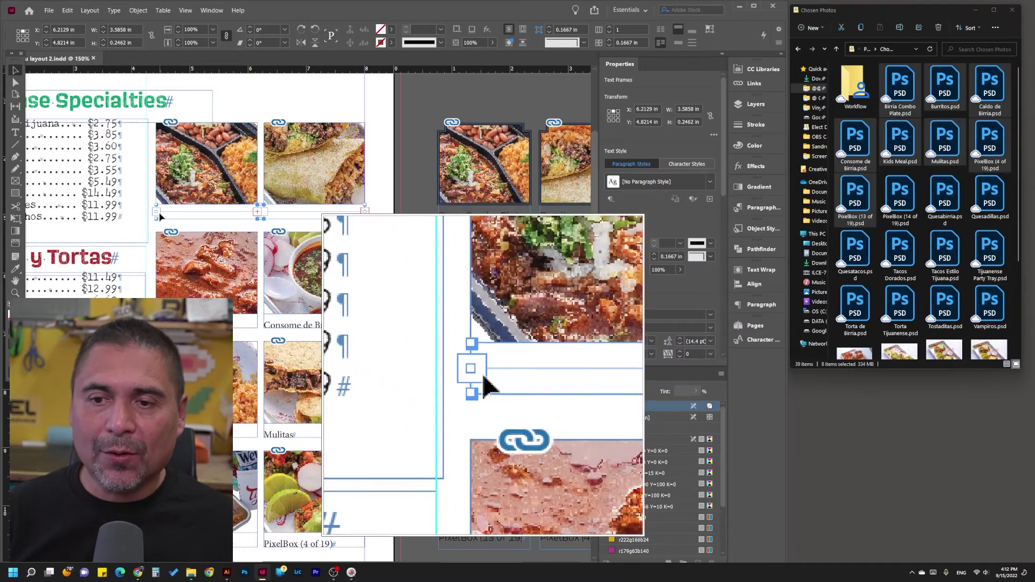
# - Set the font of the captions under the second, third and fourth photo rows to Scarlet
pyautogui.moveTo(366, 220); pyautogui.dragTo(367, 330)
pyautogui.moveTo(366, 443); pyautogui.dragTo(366, 440)
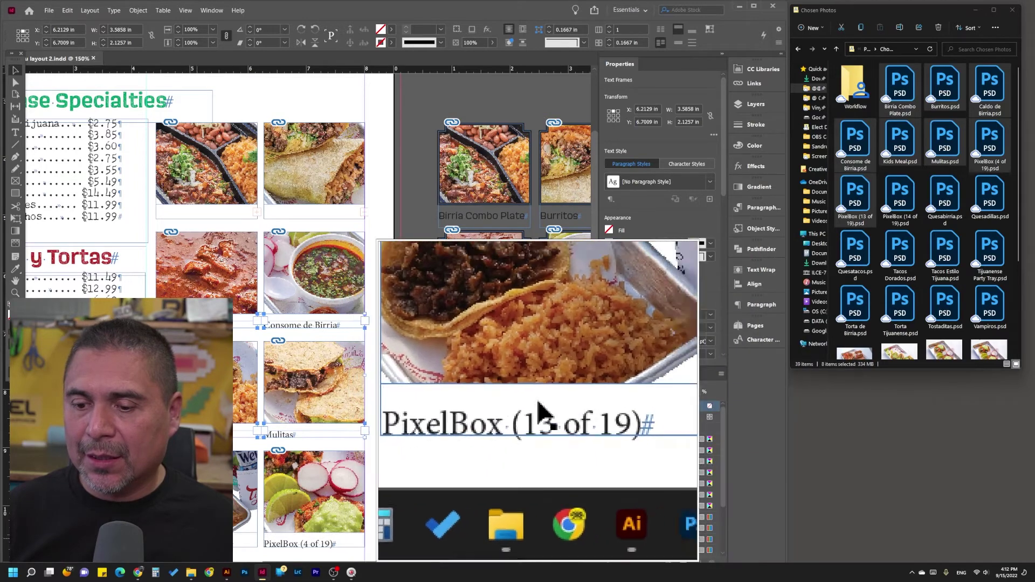
pyautogui.moveTo(237, 548); pyautogui.dragTo(238, 547)
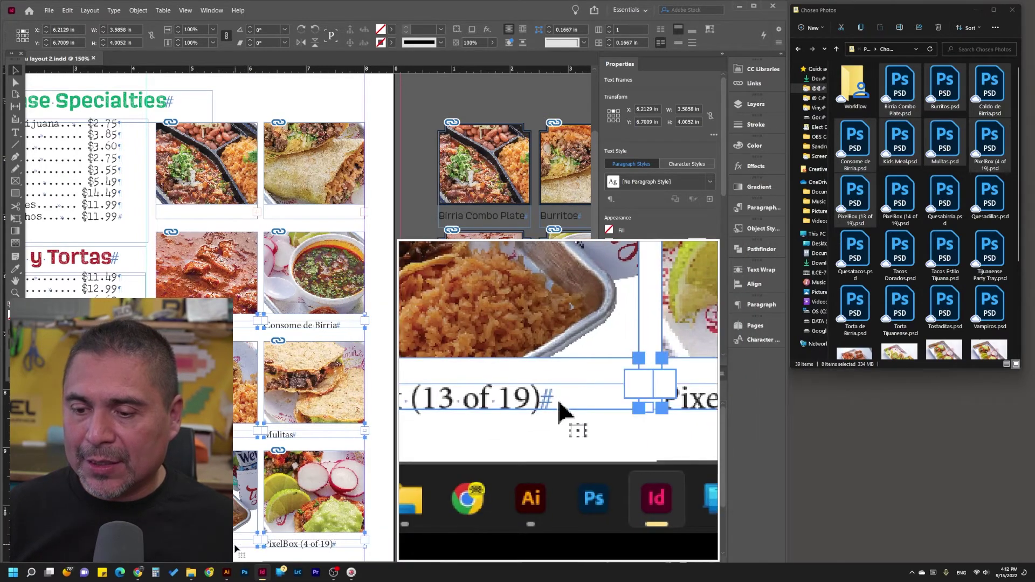
pyautogui.click(638, 315)
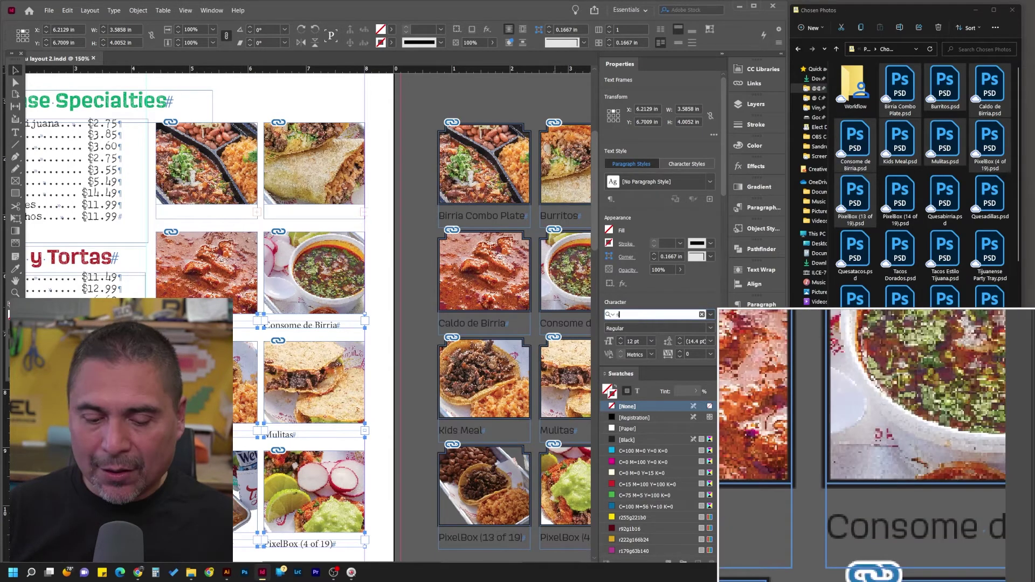
pyautogui.press('Return')
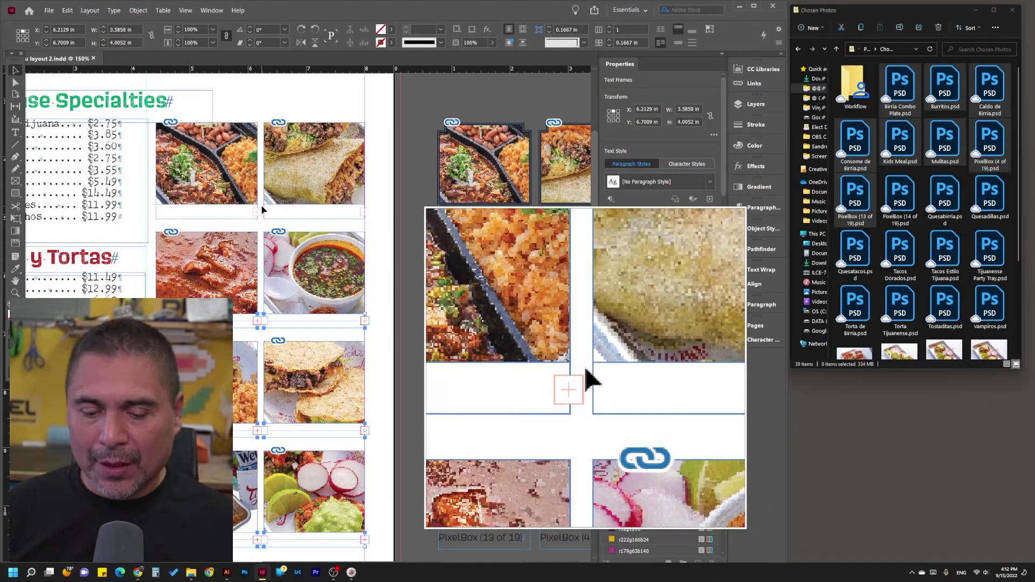
# - Try fitting all eight caption frames to their content, and undo it
pyautogui.scroll(-2, 291, 167)
pyautogui.hscroll(1, 292, 167)
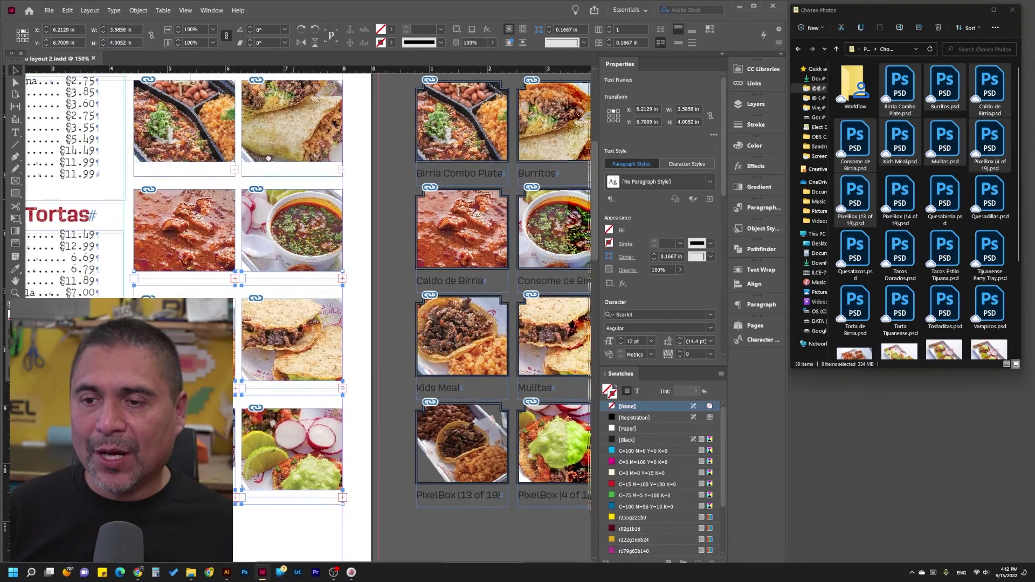
pyautogui.hscroll(1, 264, 165)
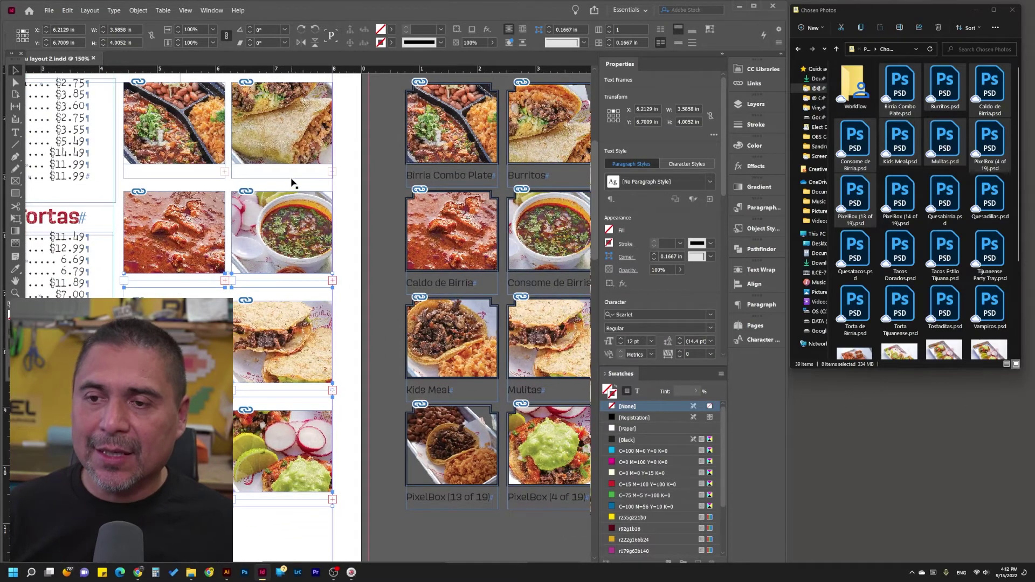
pyautogui.keyDown('shift'); pyautogui.click(200, 179); pyautogui.keyUp('shift')
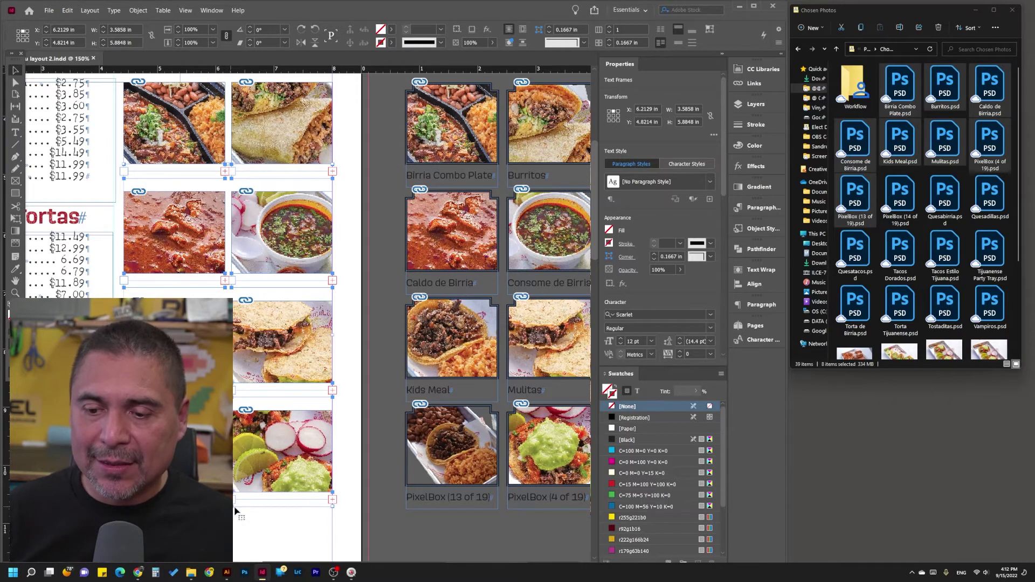
pyautogui.hotkey('ctrl', 'alt', 'c')
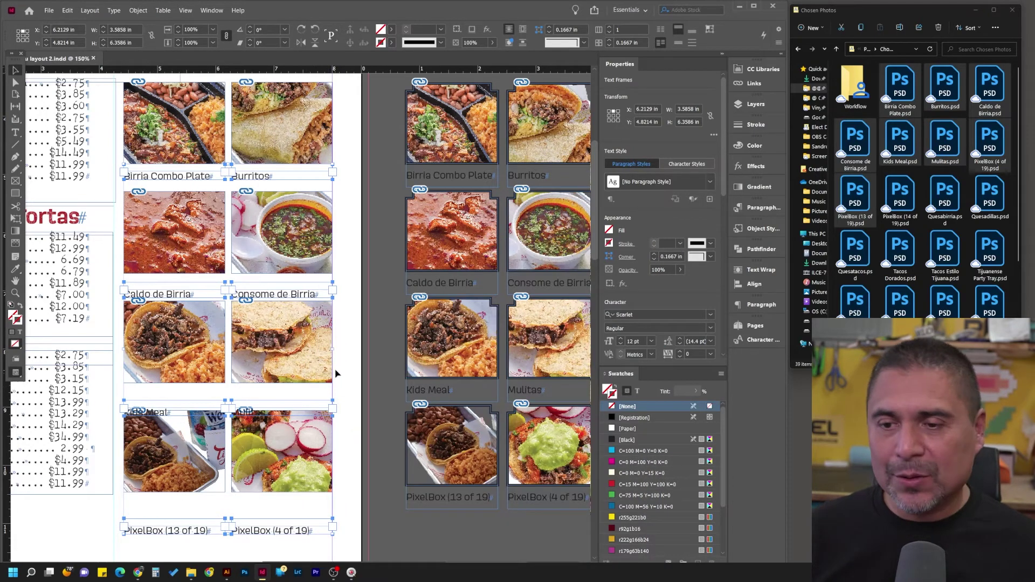
pyautogui.hotkey('ctrl', 'alt', 'c')
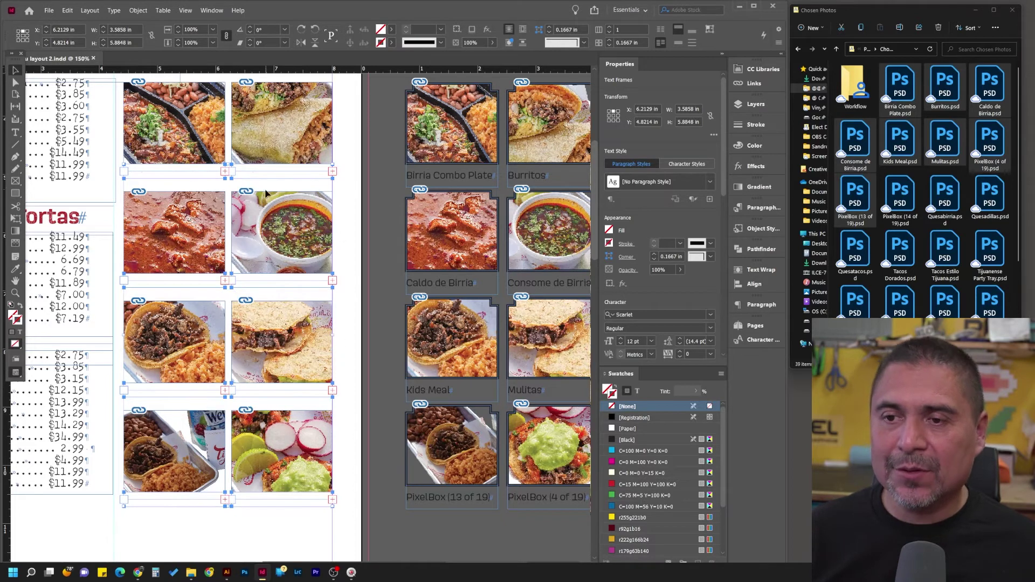
# - Extend the two first-row caption frames downward to a height of about 0.43 in
pyautogui.click(341, 183)
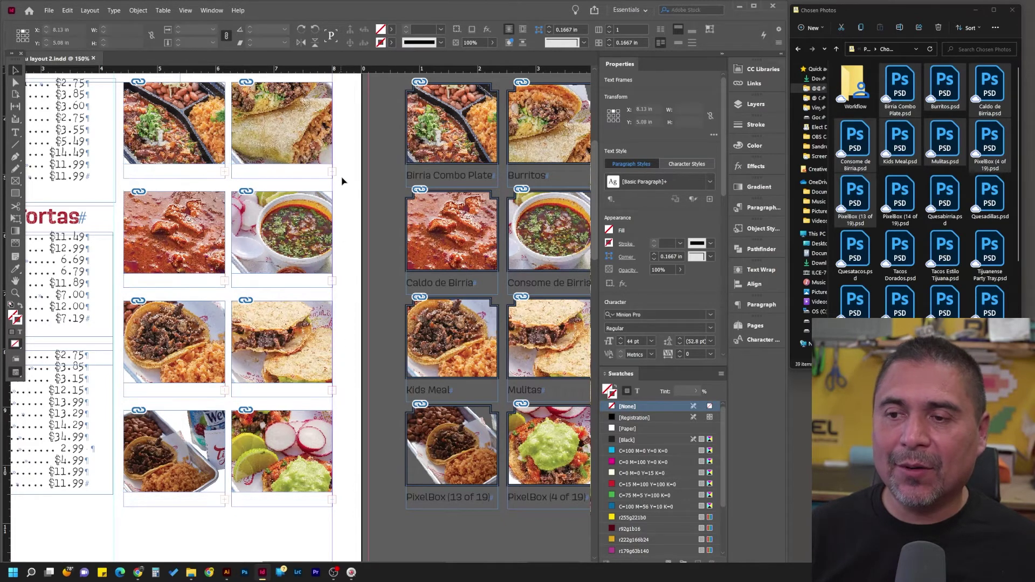
pyautogui.click(193, 178)
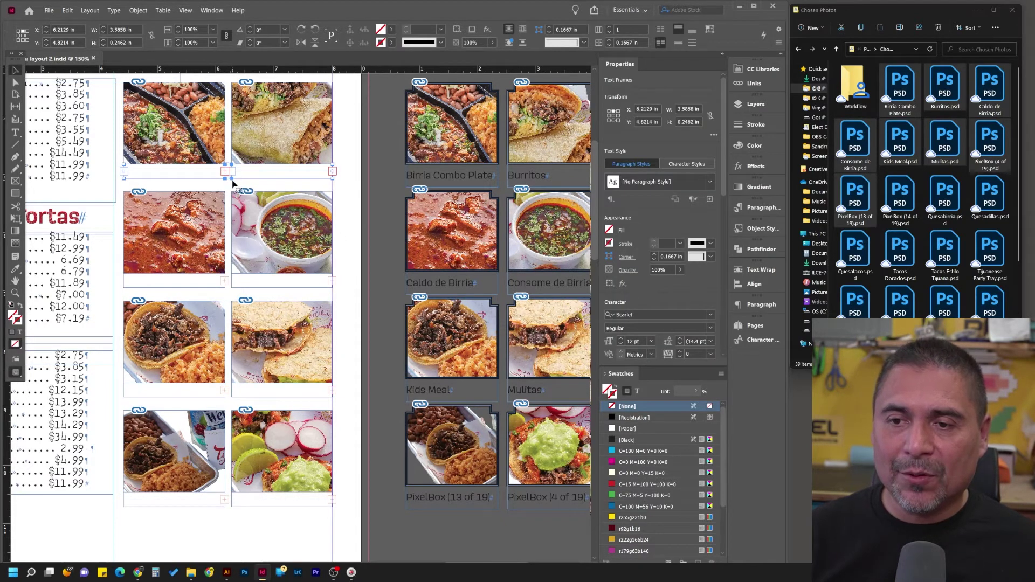
pyautogui.moveTo(228, 180); pyautogui.dragTo(229, 189)
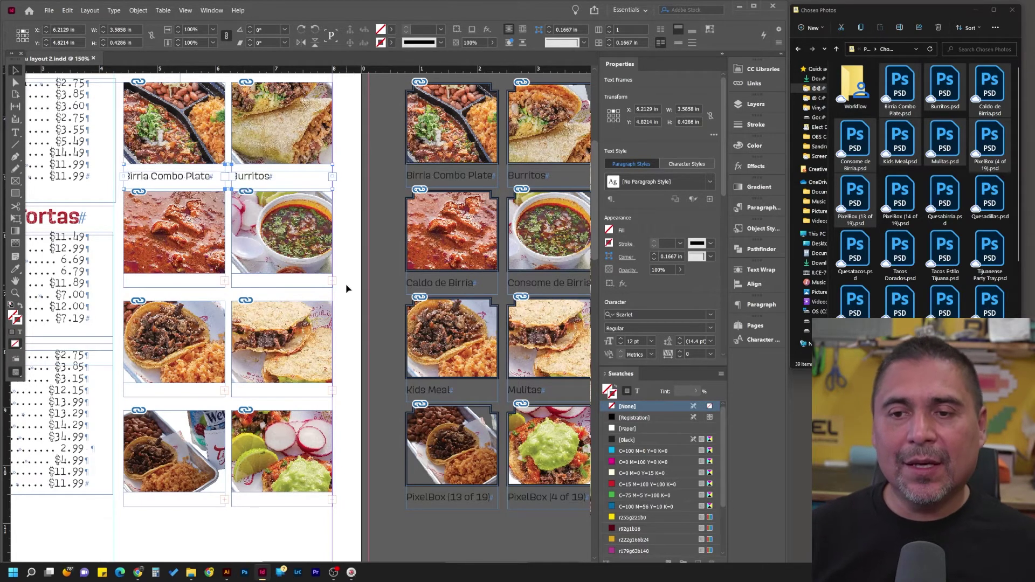
# - Repeat the frame resize on the six captions of the lower three rows with Transform Again Individually
pyautogui.click(202, 286)
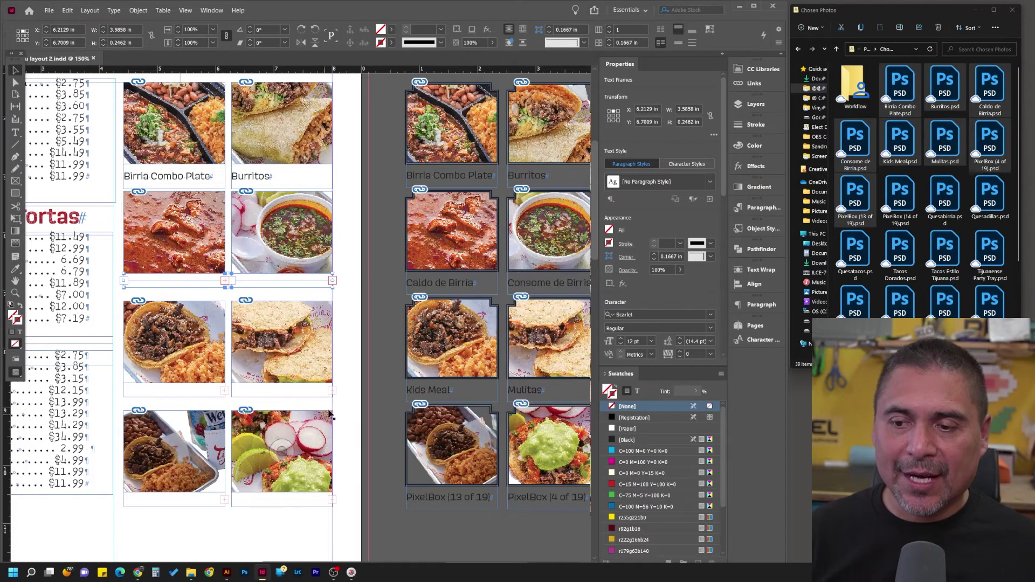
pyautogui.keyDown('shift'); pyautogui.click(205, 392); pyautogui.keyUp('shift')
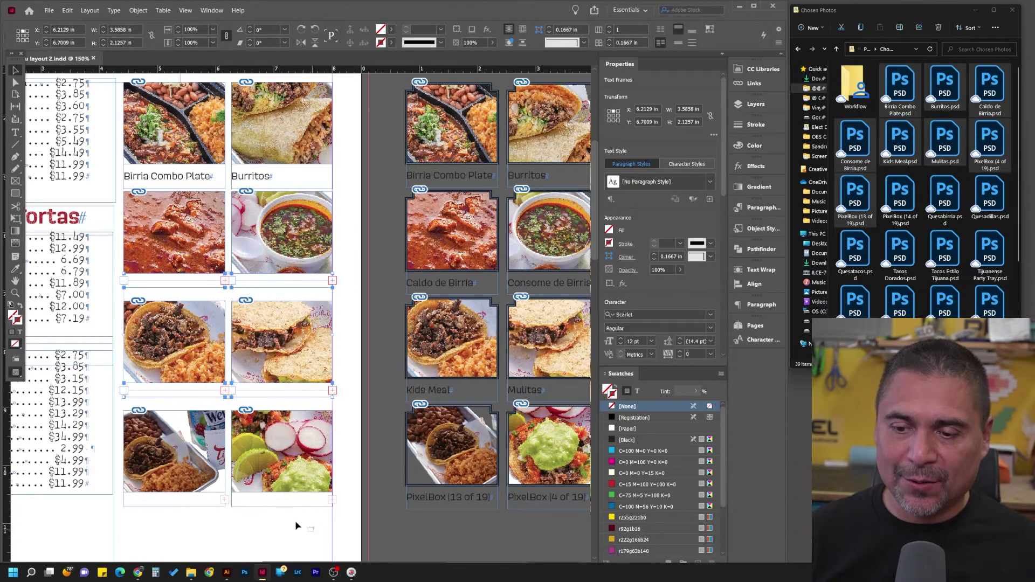
pyautogui.moveTo(198, 507); pyautogui.dragTo(198, 503)
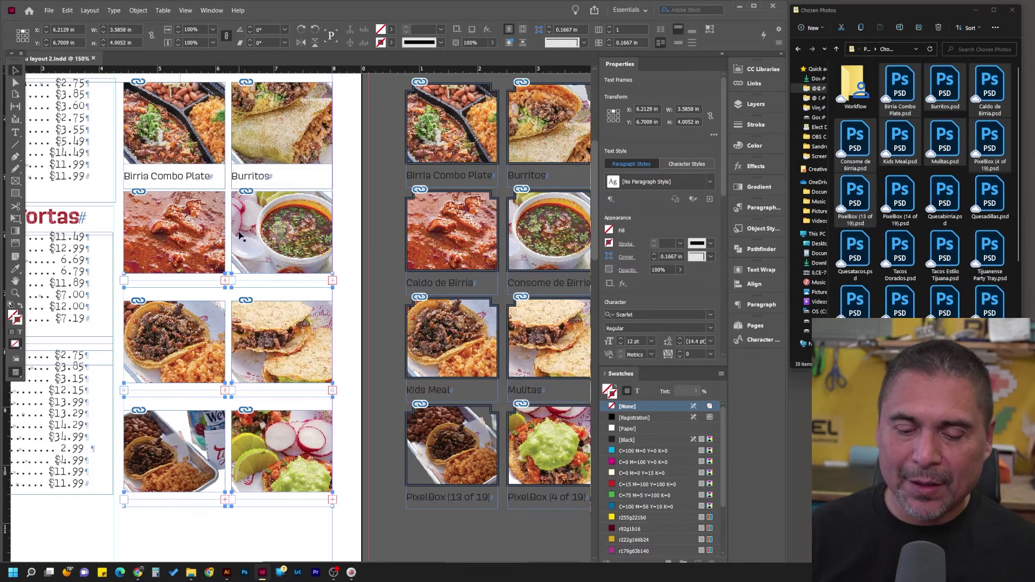
pyautogui.click(139, 10)
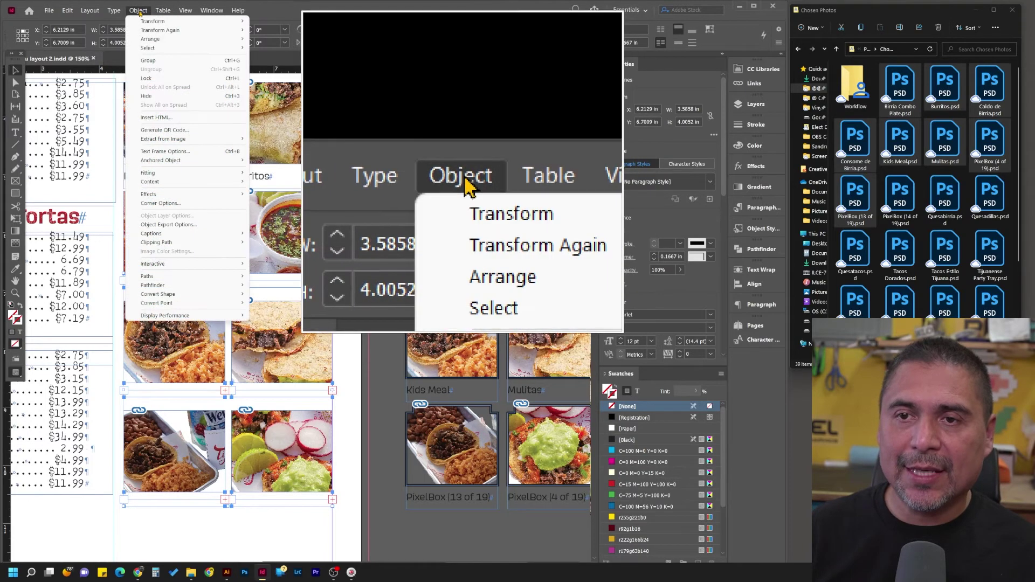
pyautogui.moveTo(145, 23)
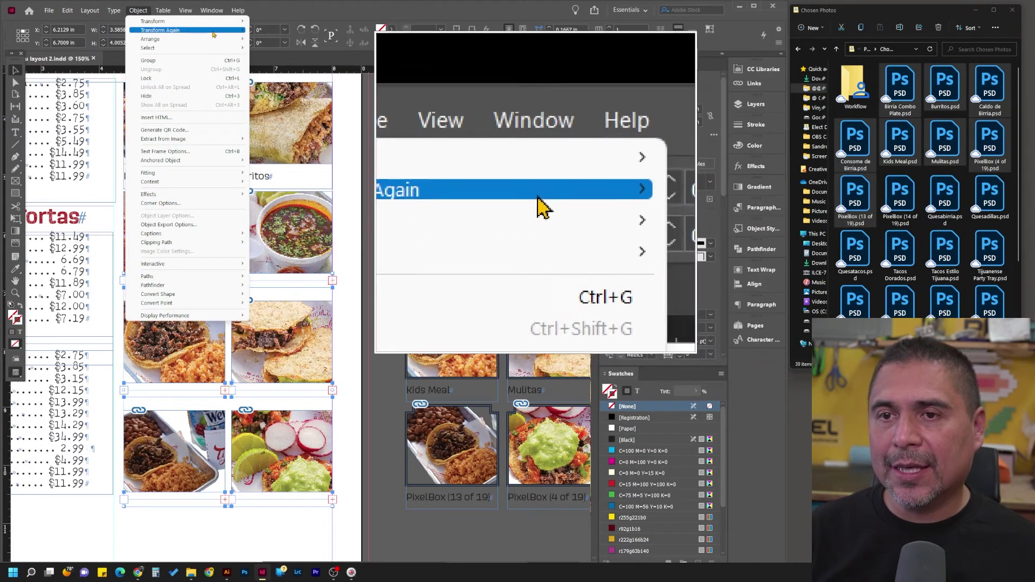
pyautogui.moveTo(213, 34)
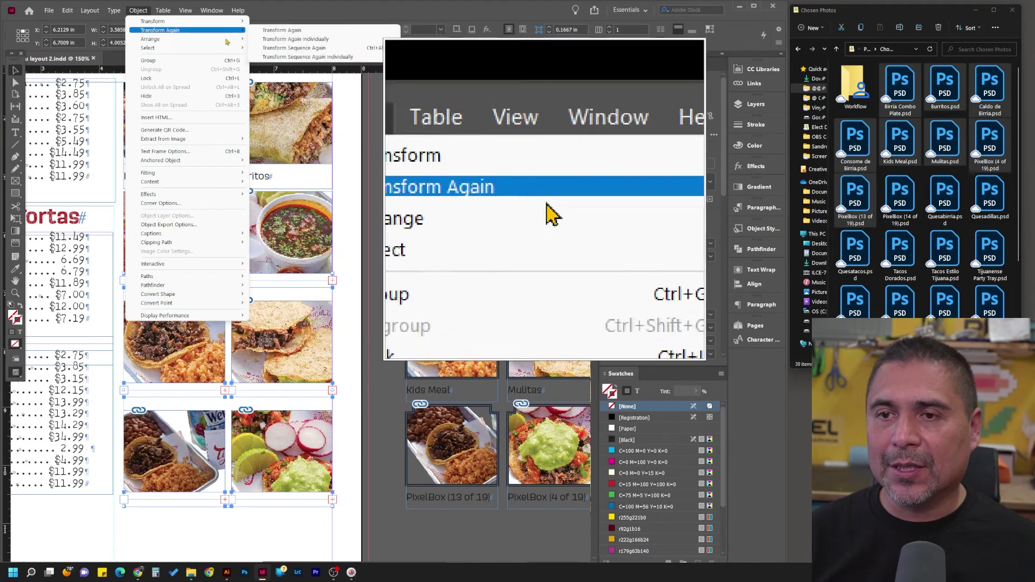
pyautogui.click(300, 39)
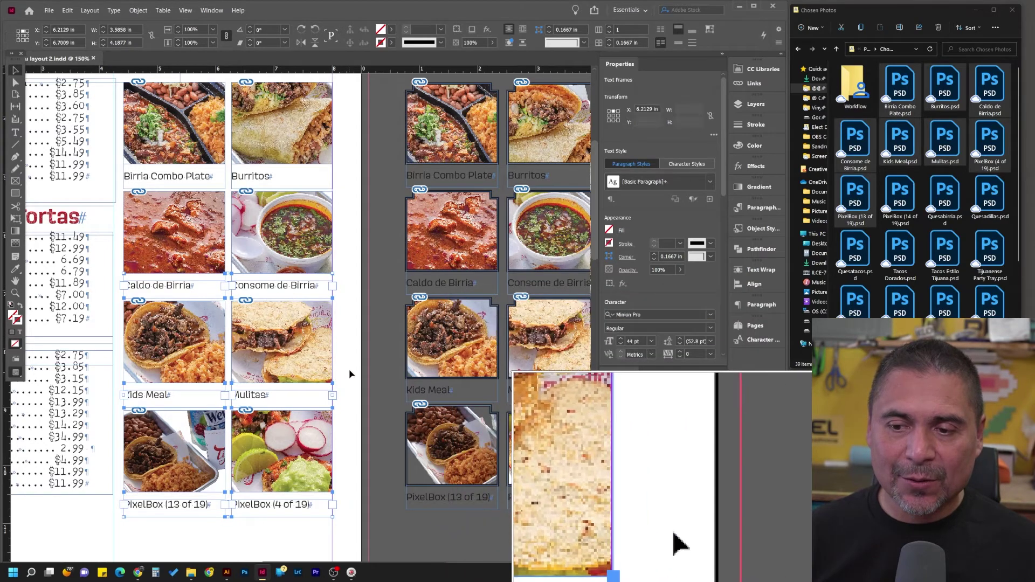
pyautogui.click(350, 374)
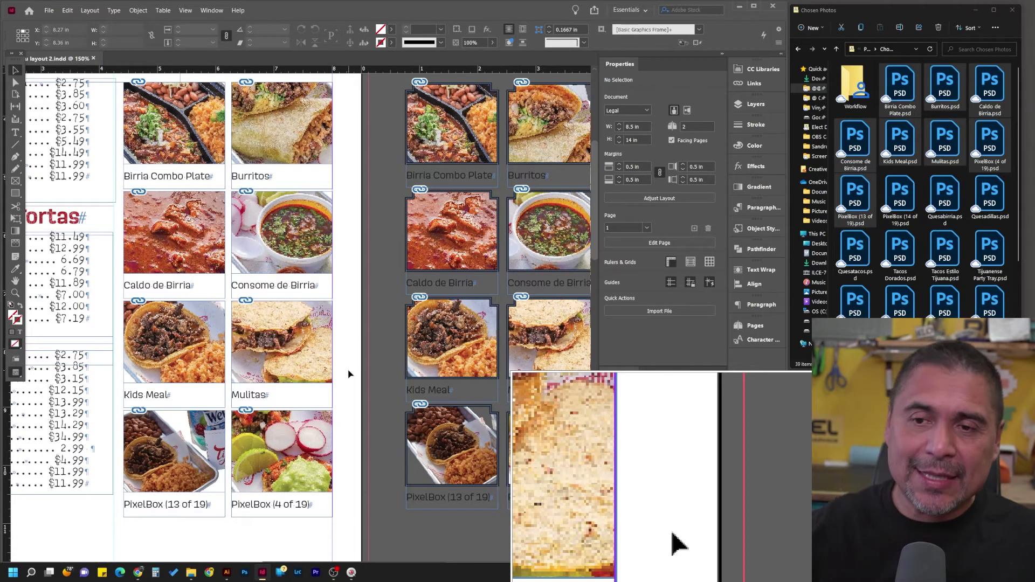
# - Review the Transform Again commands and check the captioned photo grid in Preview mode
pyautogui.click(133, 12)
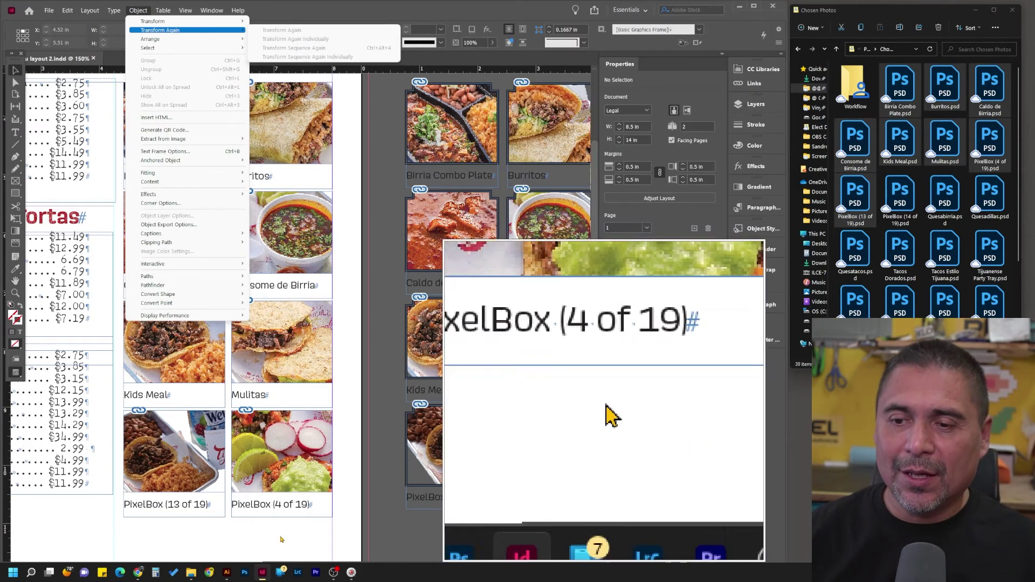
pyautogui.click(393, 347)
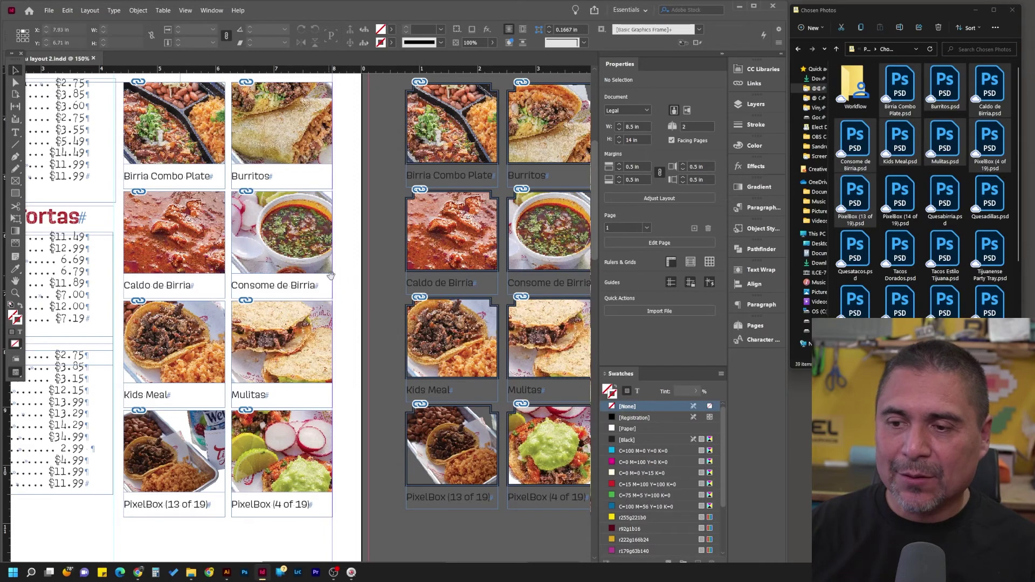
pyautogui.scroll(1, 331, 275)
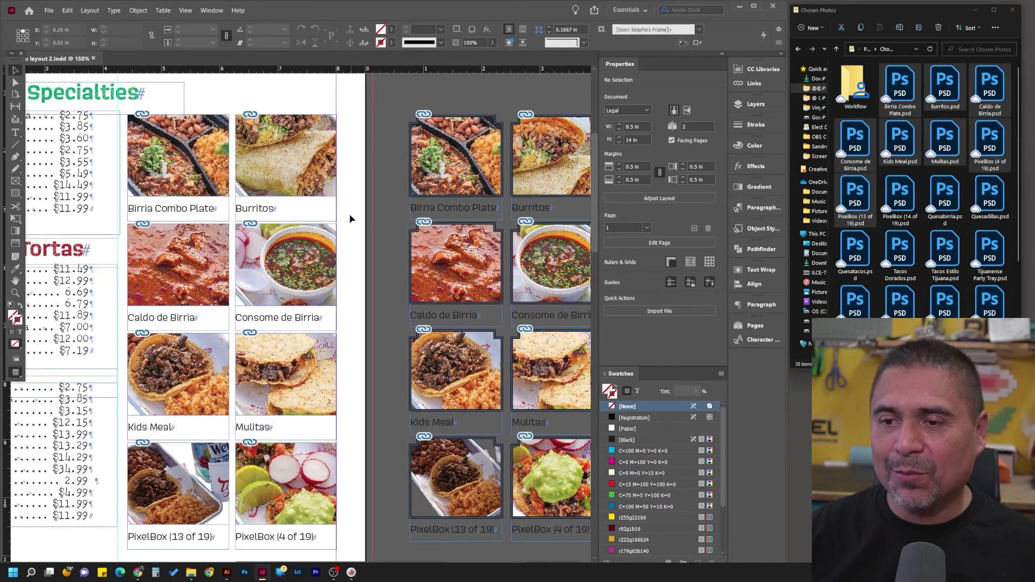
pyautogui.press('w')
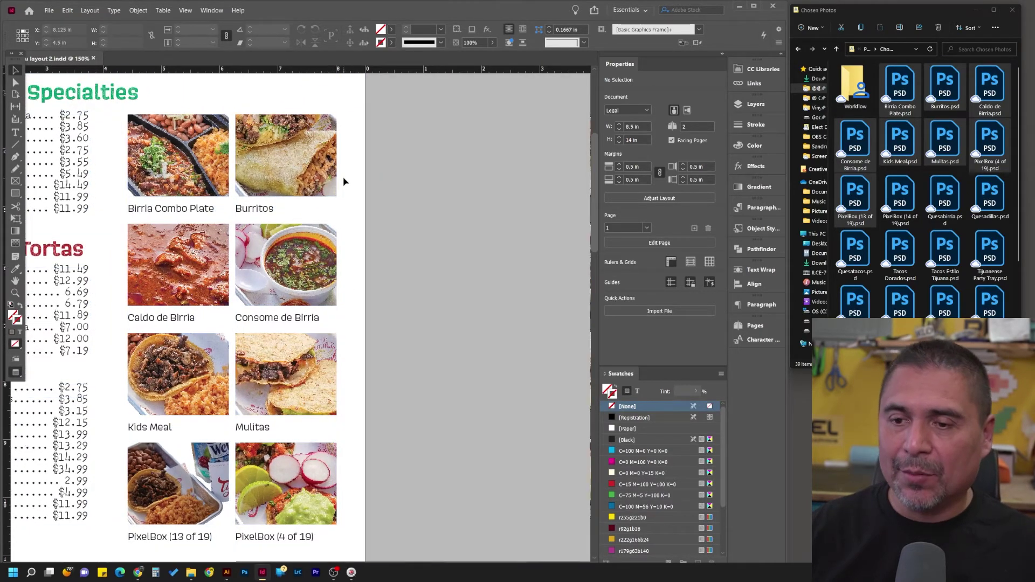
pyautogui.press('w')
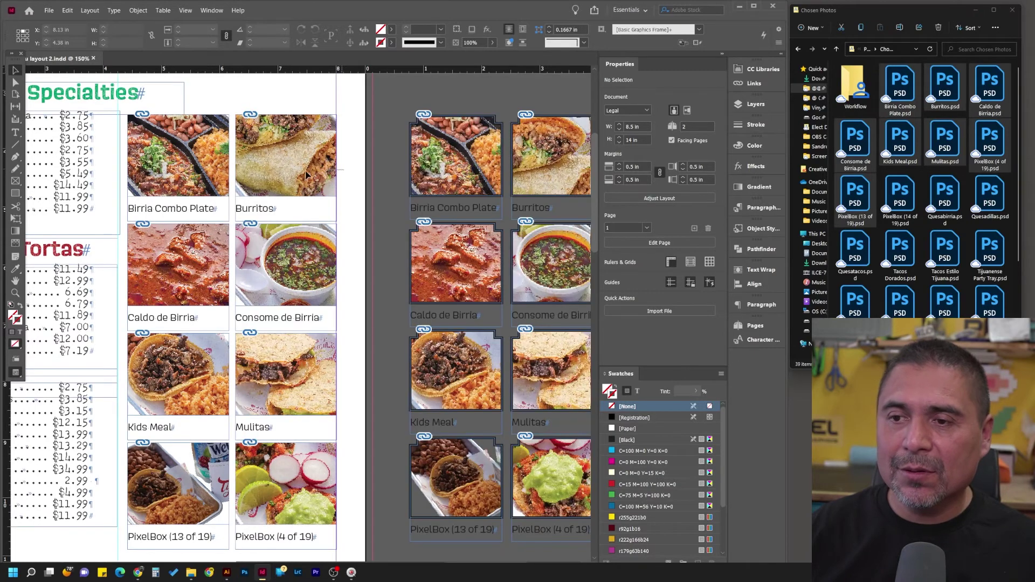
# - Select all eight food photo frames in the grid and apply a solid 2 pt stroke to them
pyautogui.click(192, 170)
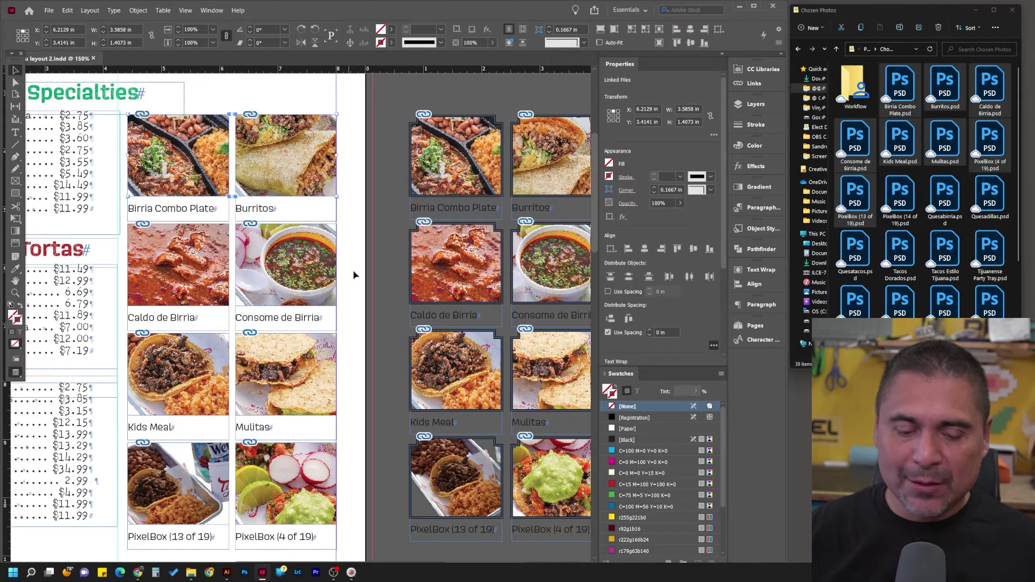
pyautogui.keyDown('shift'); pyautogui.click(185, 270); pyautogui.keyUp('shift')
pyautogui.keyDown('shift'); pyautogui.click(286, 374); pyautogui.keyUp('shift')
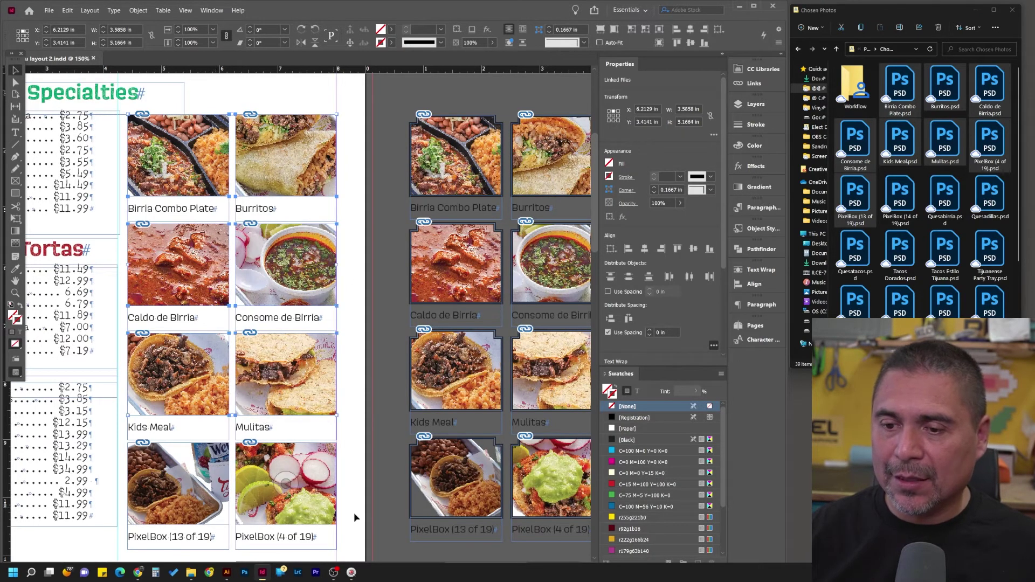
pyautogui.keyDown('shift'); pyautogui.click(177, 492); pyautogui.keyUp('shift')
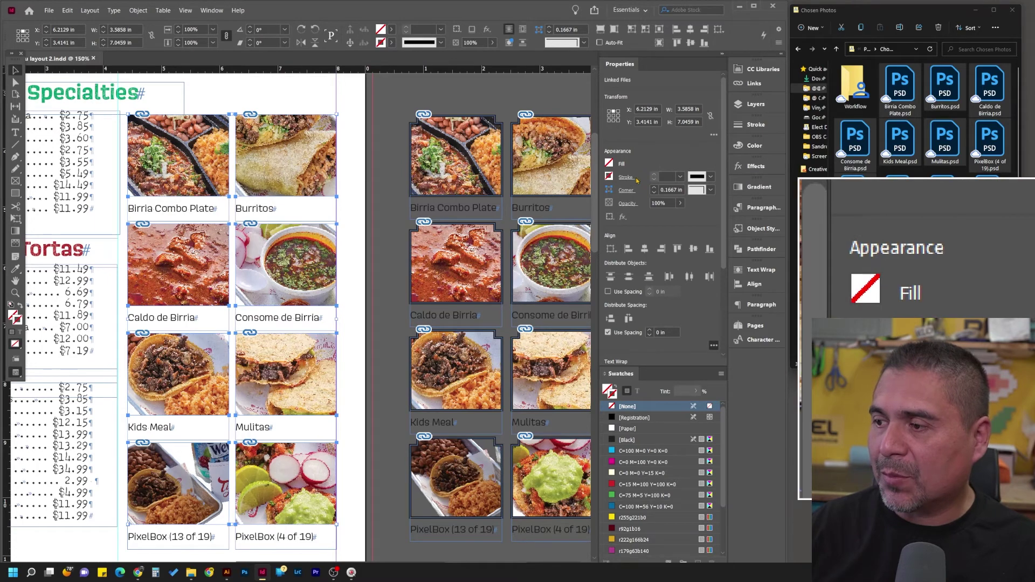
pyautogui.click(707, 176)
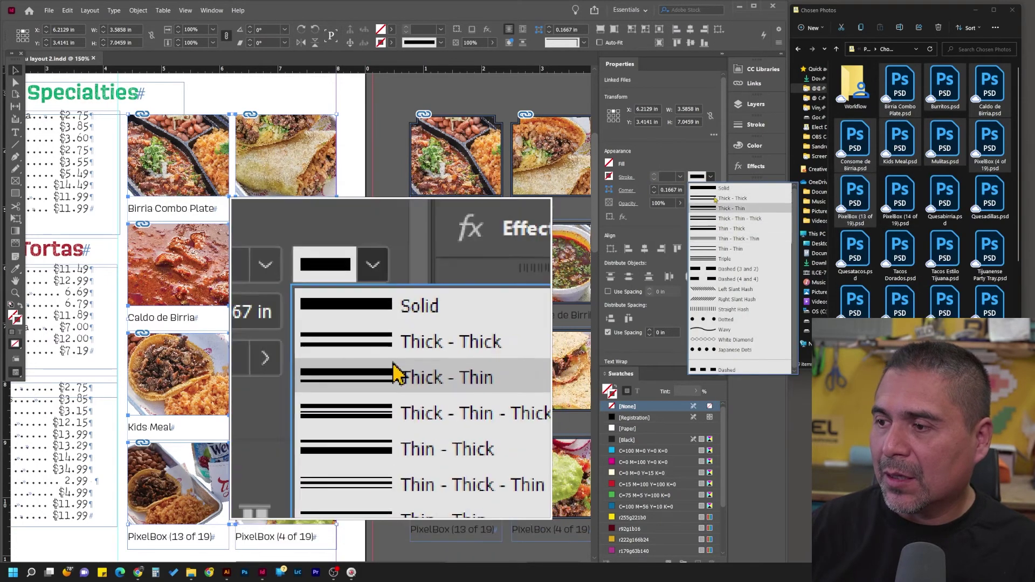
pyautogui.click(724, 188)
pyautogui.click(680, 177)
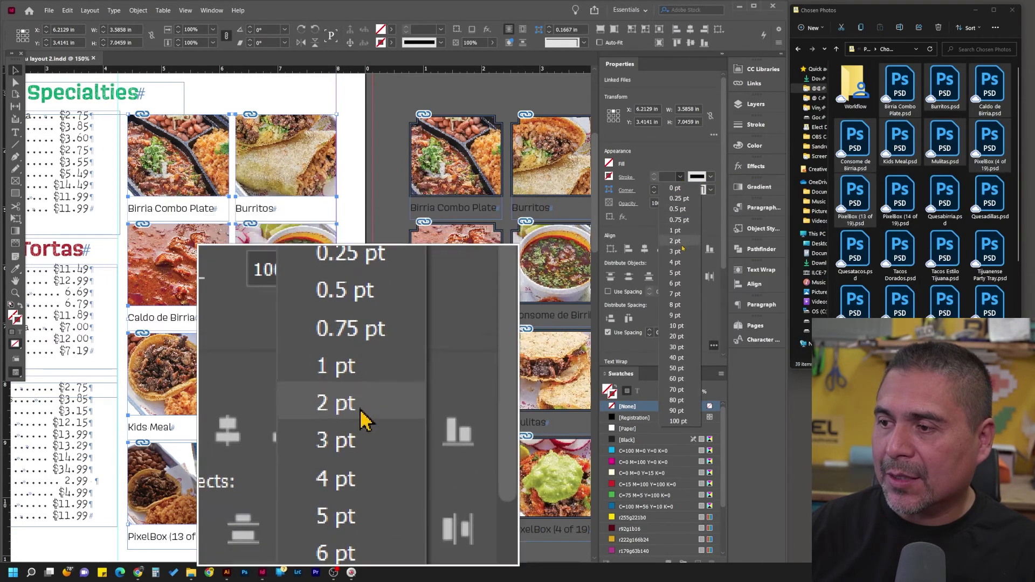
pyautogui.click(675, 241)
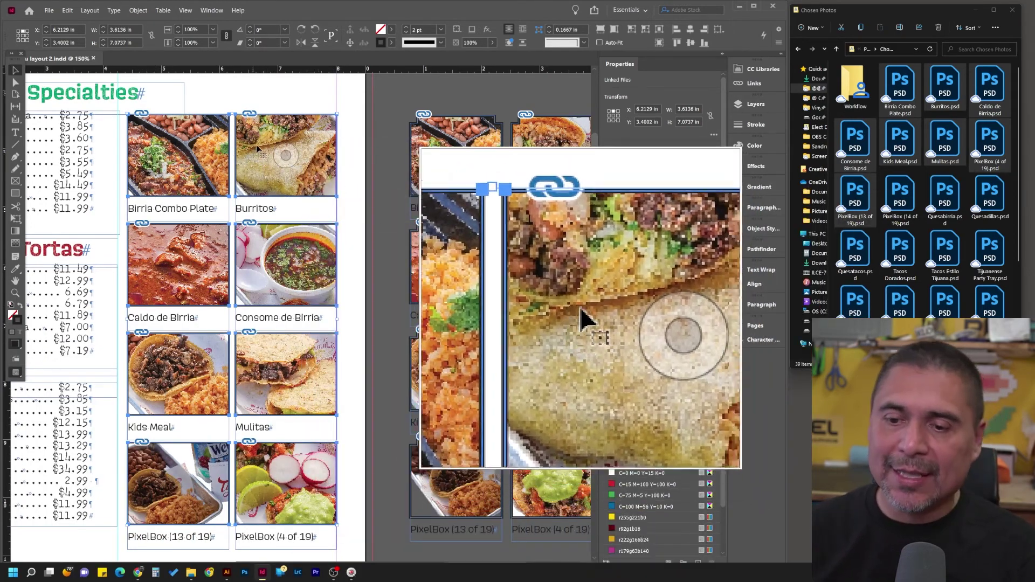
# - Apply the Inset corner shape to all four corners of the selected photo frames through Corner Options, with the corner settings linked
pyautogui.click(139, 11)
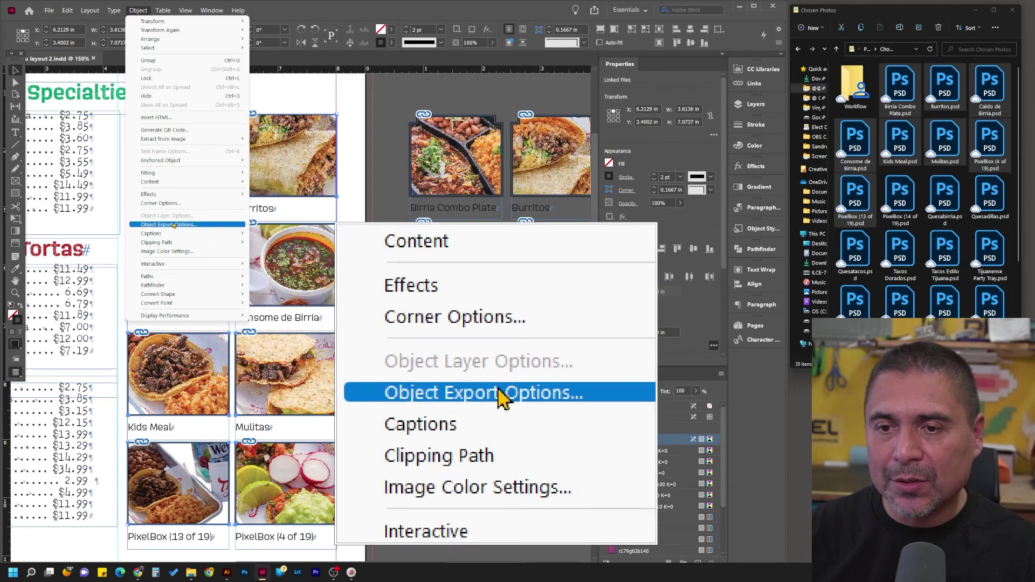
pyautogui.click(172, 204)
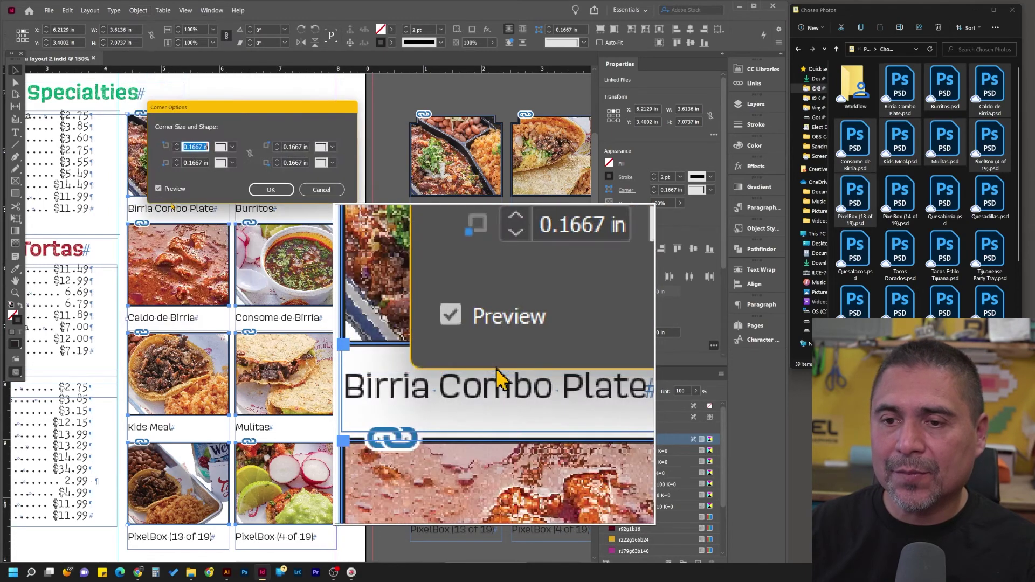
pyautogui.click(232, 147)
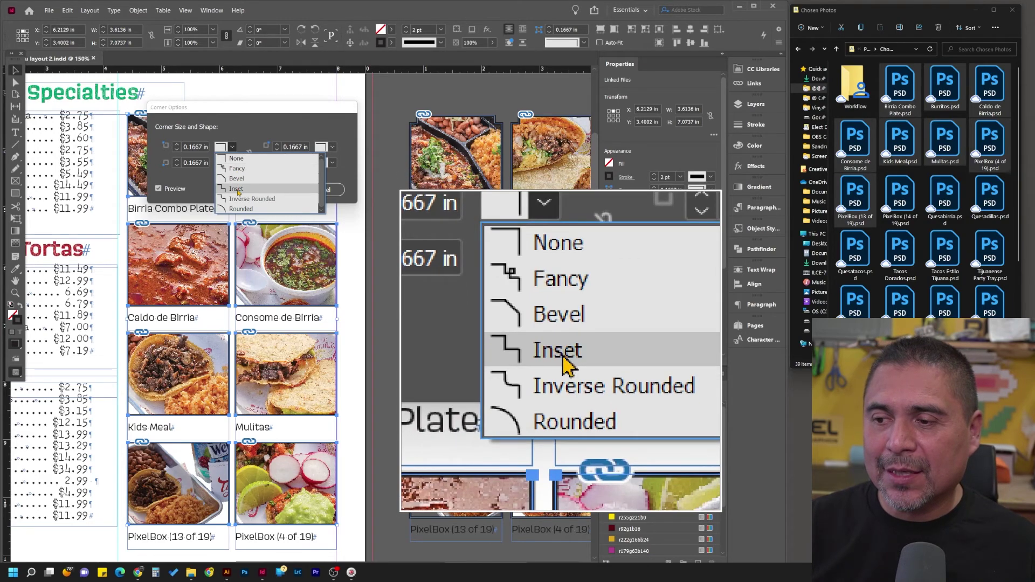
pyautogui.click(237, 190)
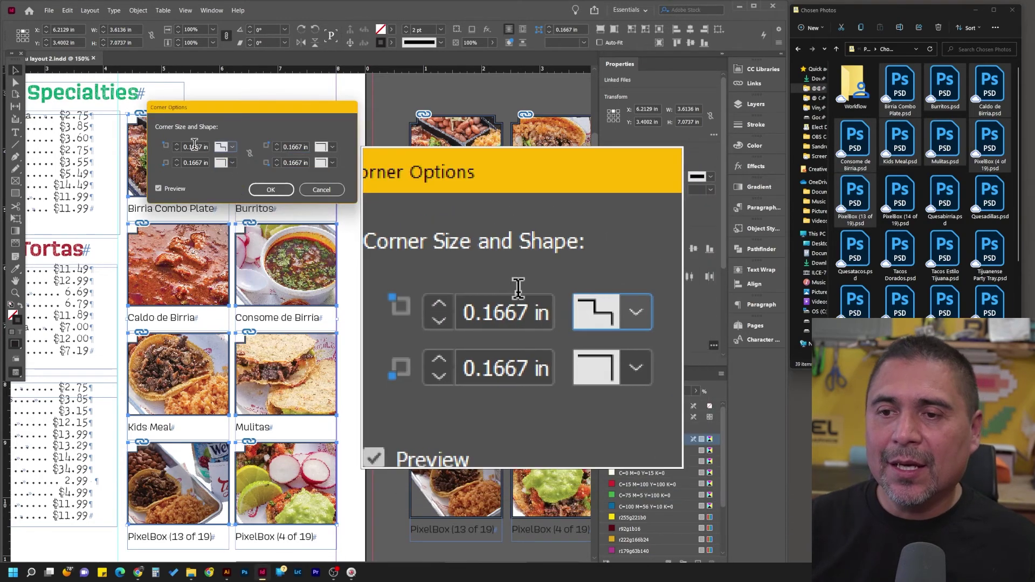
pyautogui.click(250, 154)
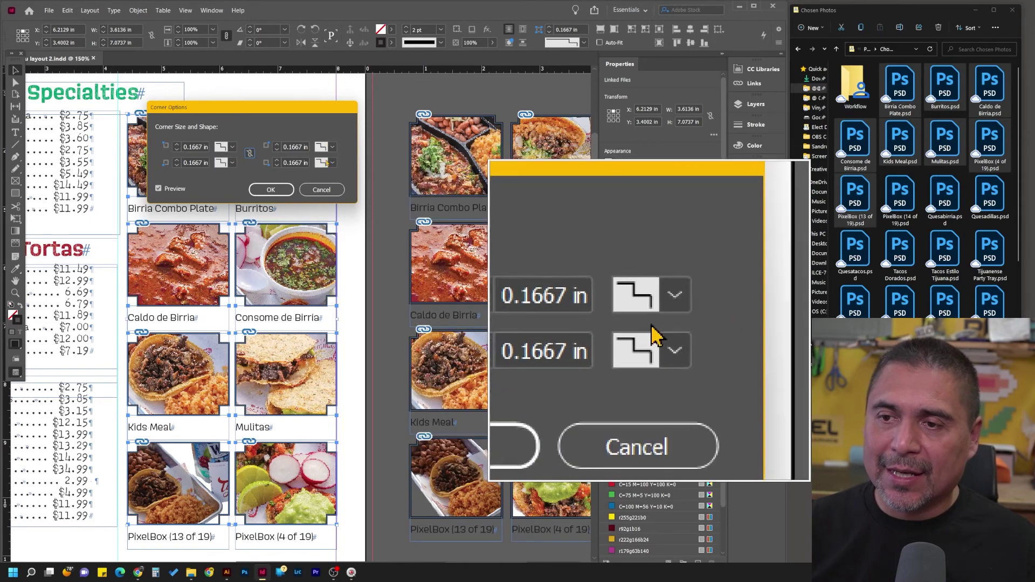
# - Set the two bottom corners of the photo frames to None, apply the corner options, and show the page in Preview mode
pyautogui.click(232, 163)
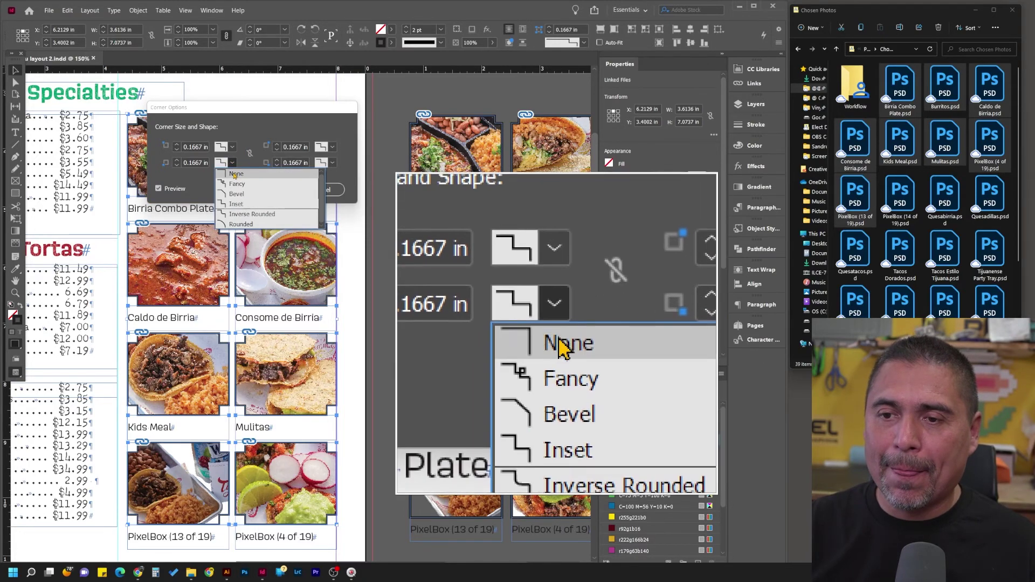
pyautogui.click(235, 175)
pyautogui.click(333, 163)
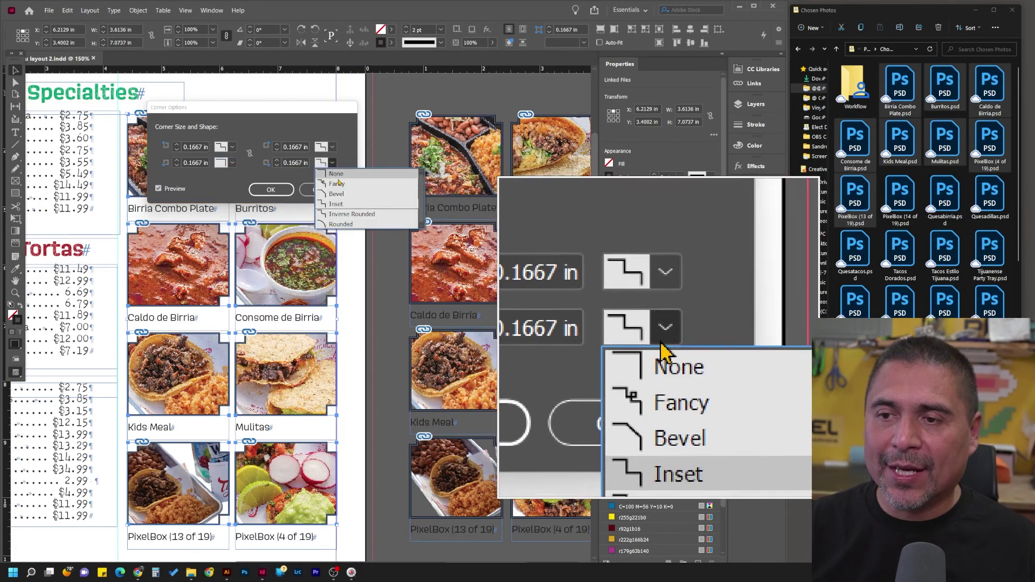
pyautogui.click(336, 174)
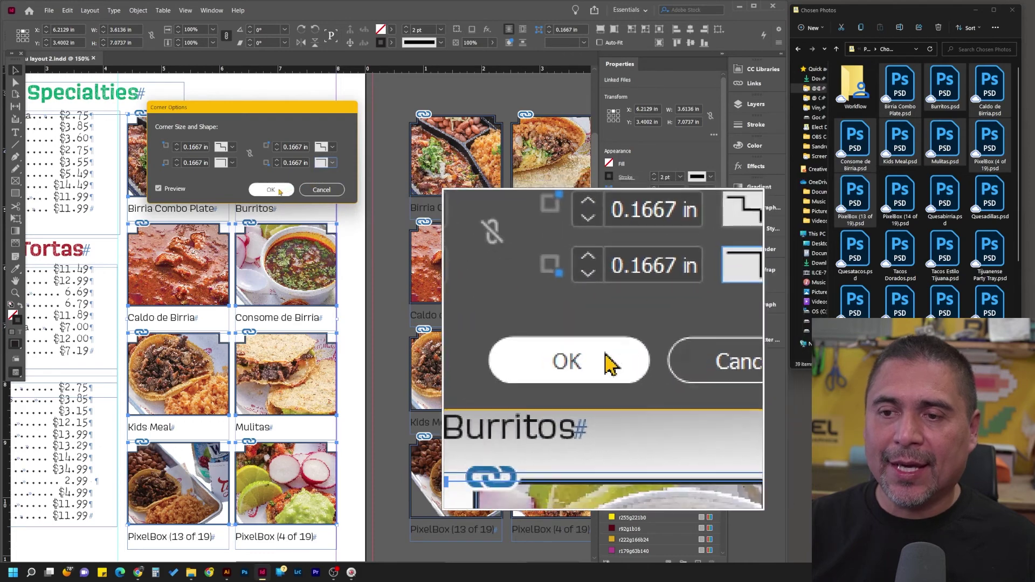
pyautogui.click(279, 191)
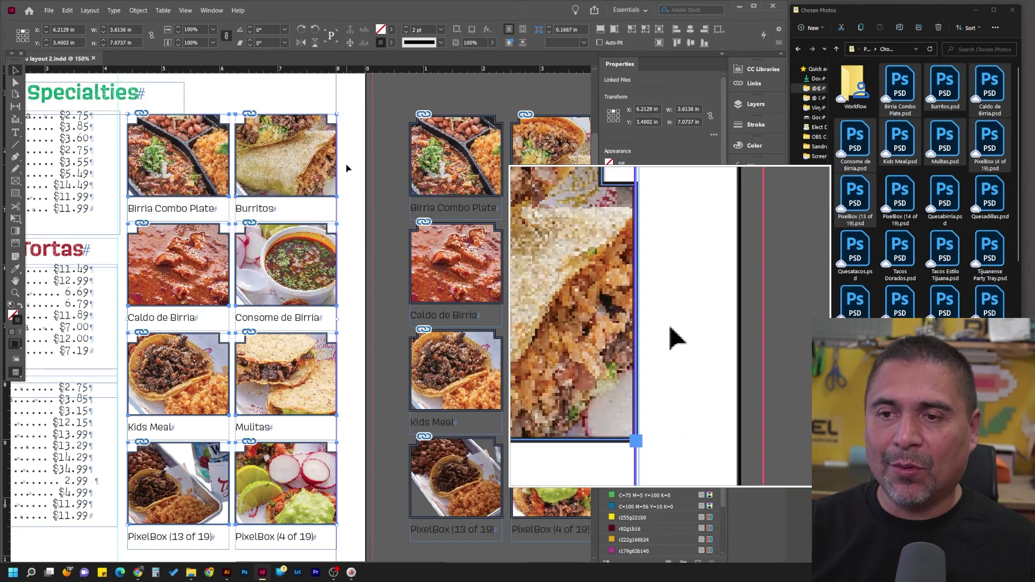
pyautogui.click(351, 185)
pyautogui.press('w')
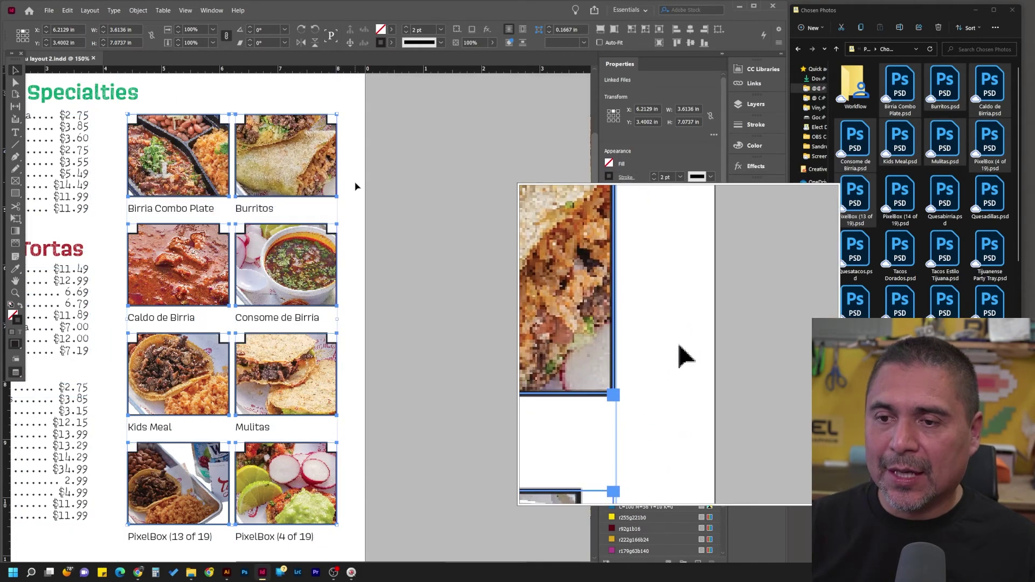
# - Move the patterned background artwork from the pasteboard onto the menu page so it covers the page to the bleed, and preview the page
pyautogui.hotkey('ctrl', '-')
pyautogui.hotkey('ctrl', '-')
pyautogui.hotkey('ctrl', '-')
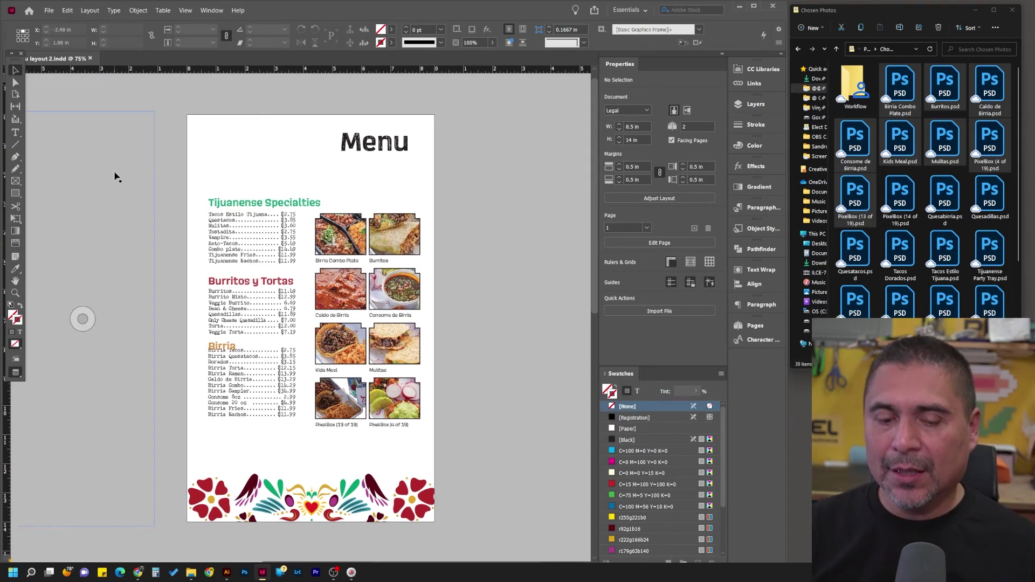
pyautogui.press('w')
pyautogui.click(334, 197)
pyautogui.moveTo(334, 198); pyautogui.dragTo(226, 168)
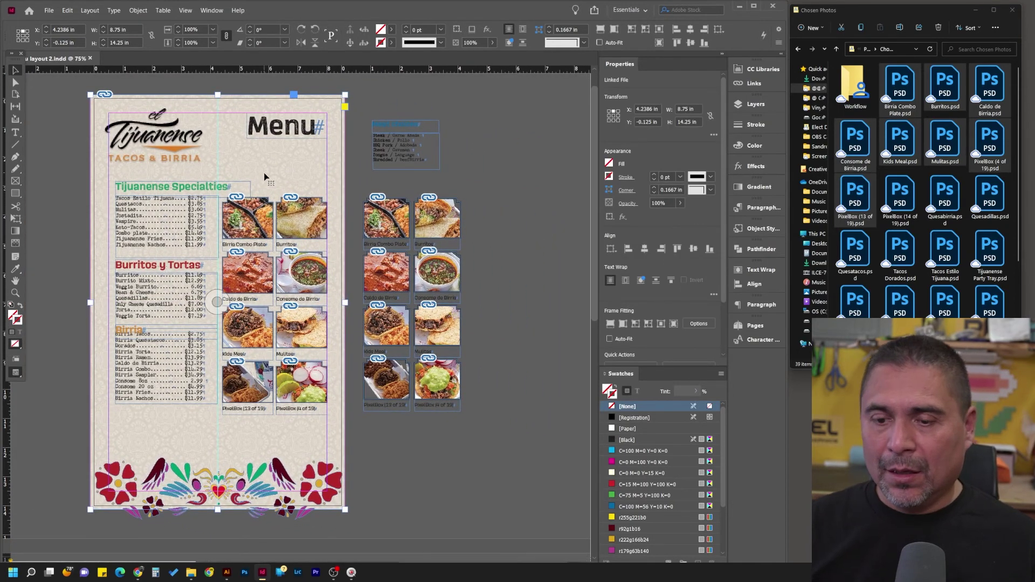
pyautogui.press('w')
pyautogui.click(393, 188)
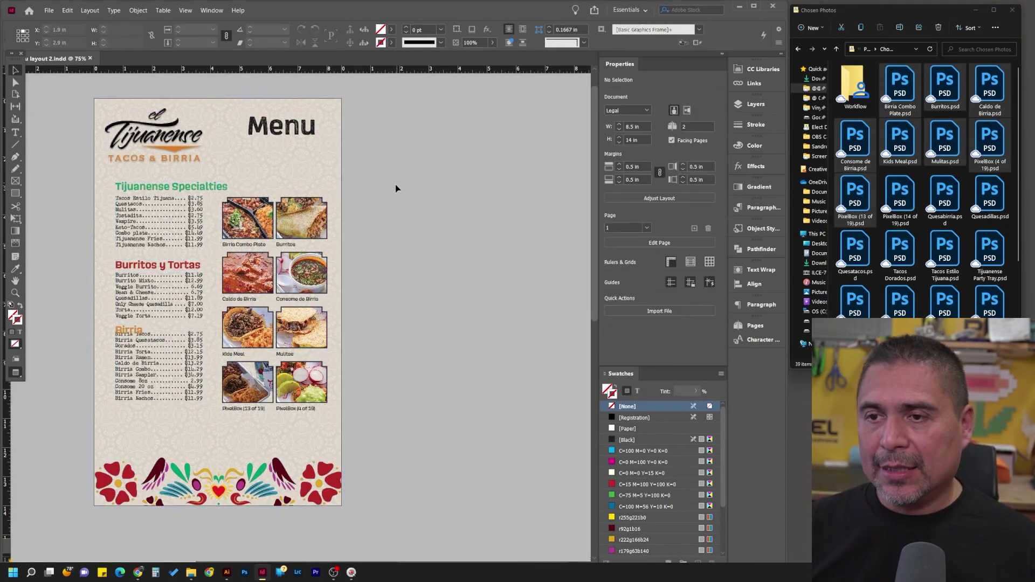
# - Examine the captioned photo grid up close and the complete menu page against the patterned background
pyautogui.hotkey('ctrl', '=')
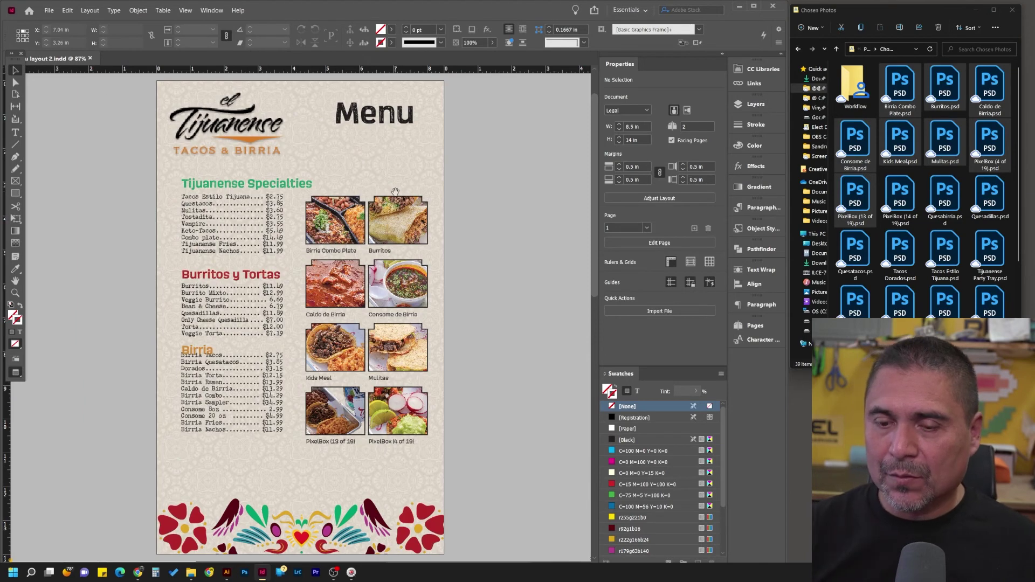
pyautogui.moveTo(395, 191); pyautogui.dragTo(383, 199)
pyautogui.press('z')
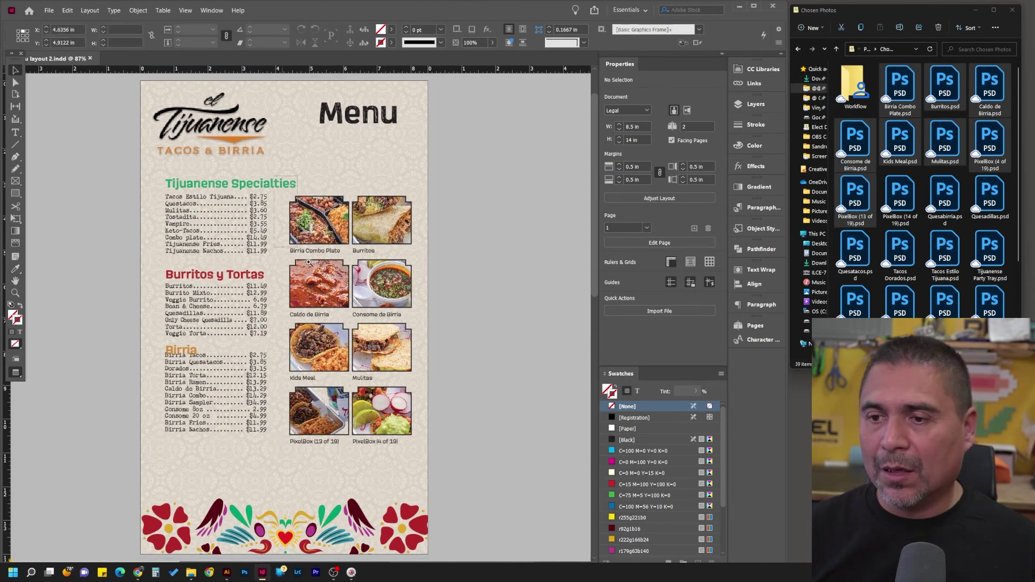
pyautogui.click(457, 457)
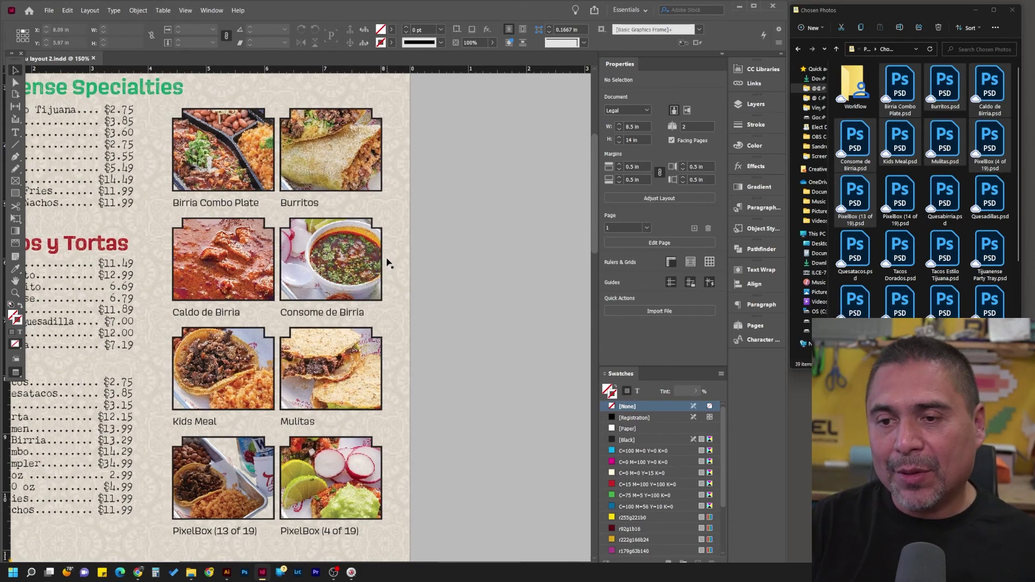
pyautogui.hotkey('ctrl', '-')
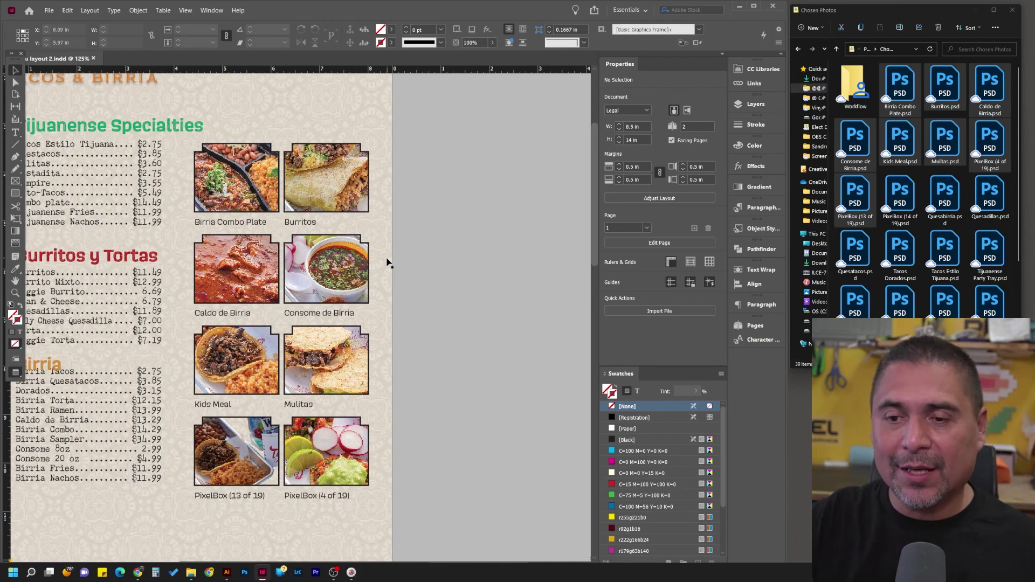
pyautogui.hotkey('ctrl', '-')
pyautogui.hotkey('ctrl', '-')
pyautogui.hotkey('ctrl', '=')
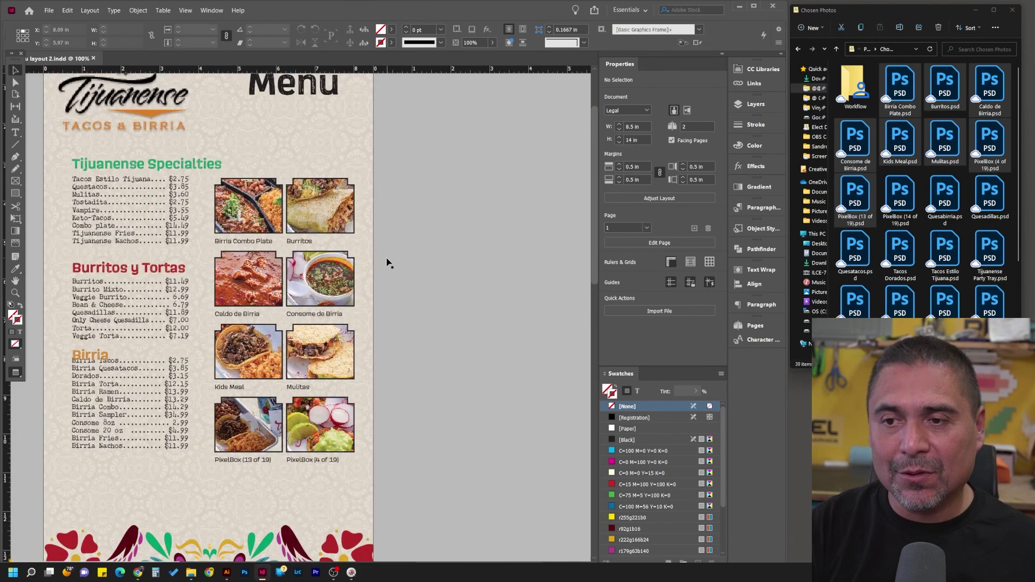
pyautogui.hotkey('ctrl', '-')
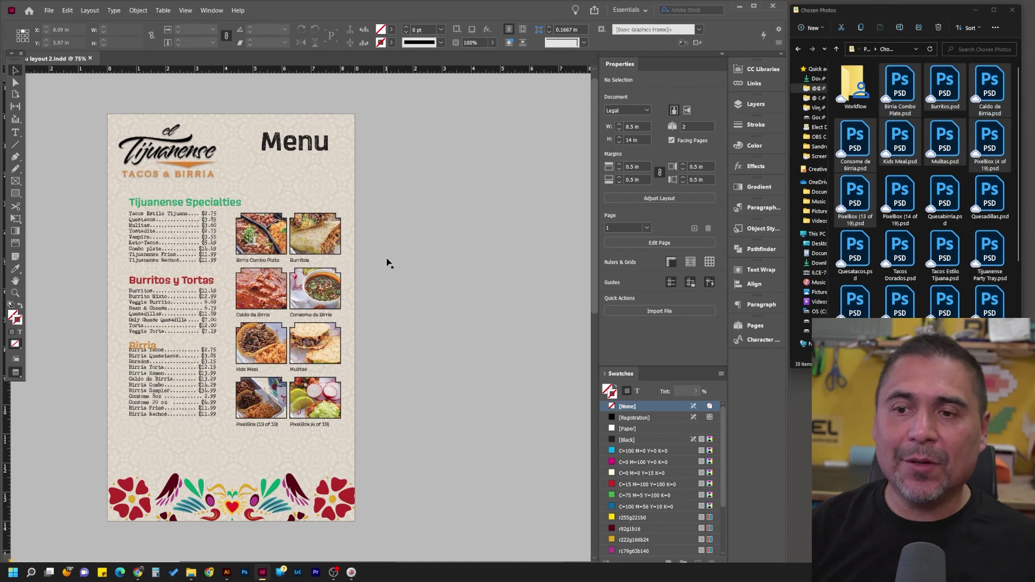